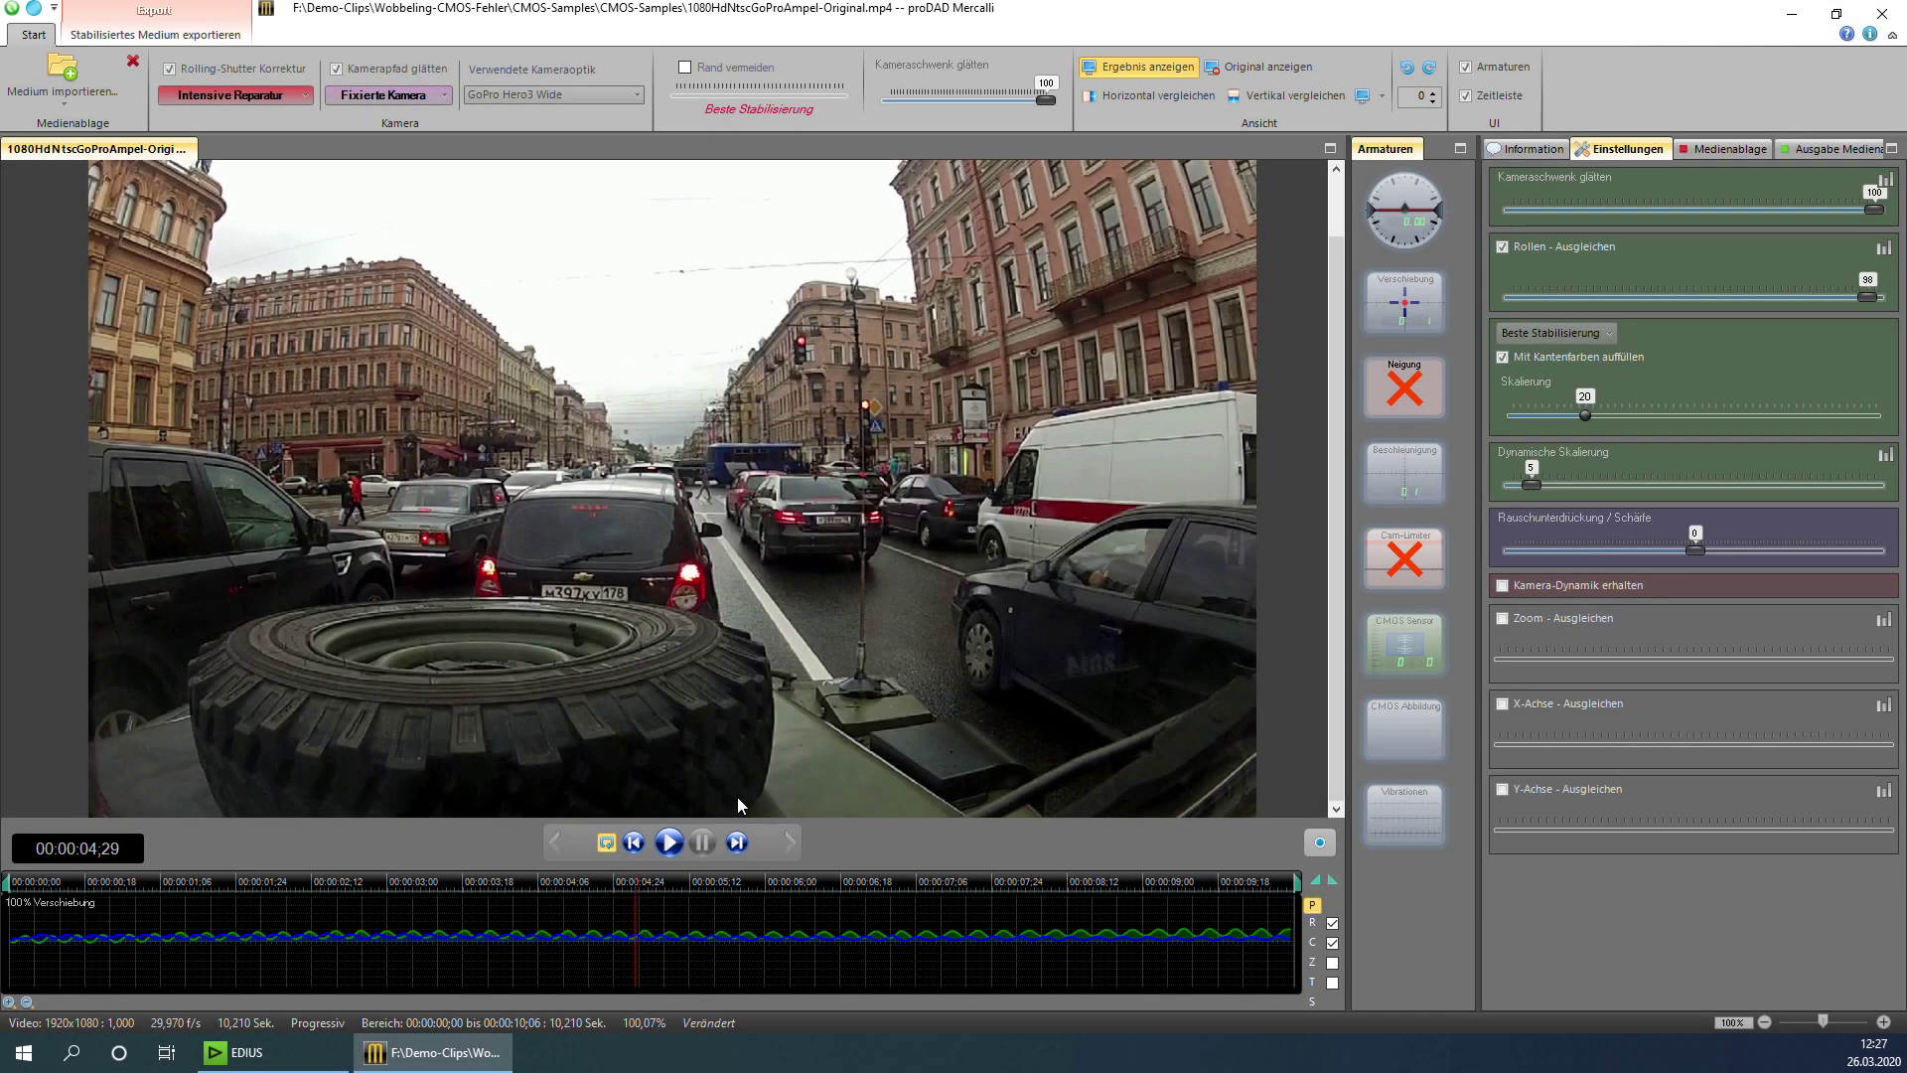
# Play the stabilised traffic clip from its beginning and pause it after reviewing the result
pyautogui.click(12, 902)
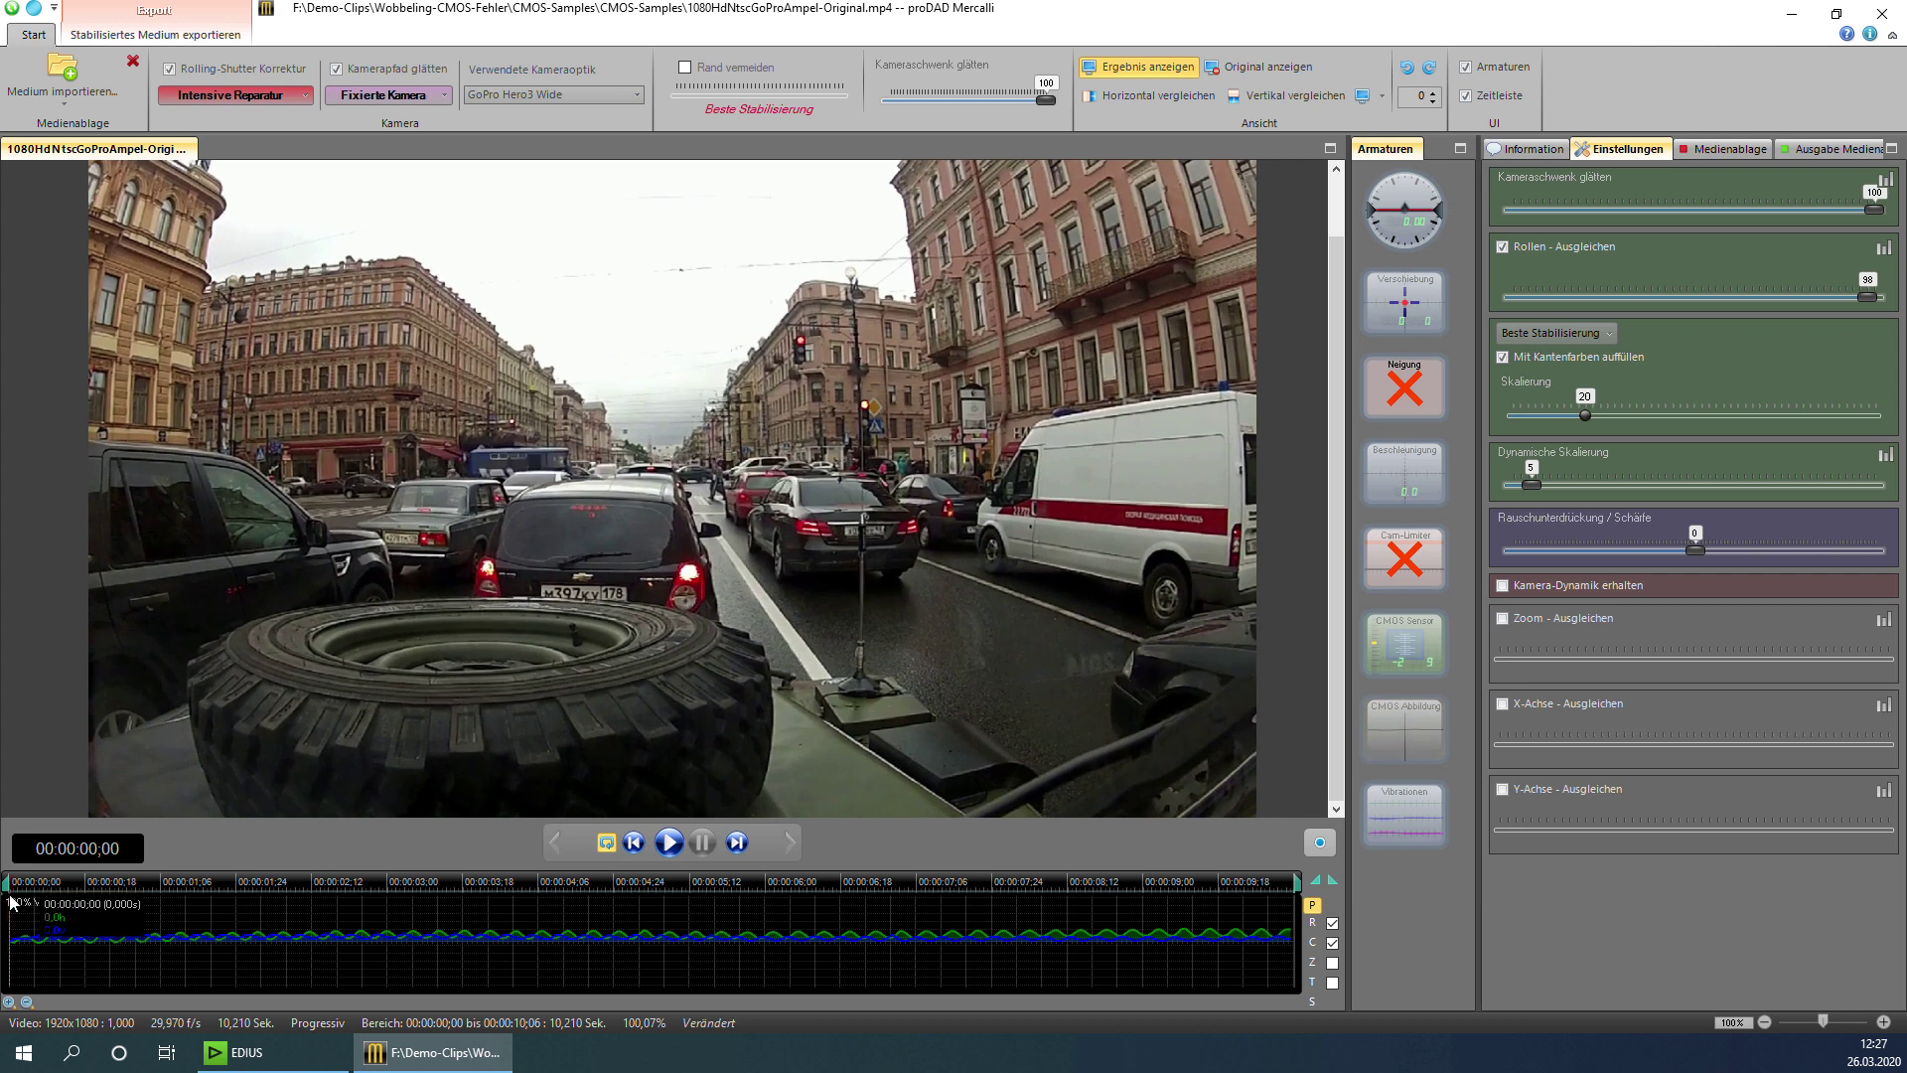
pyautogui.click(668, 844)
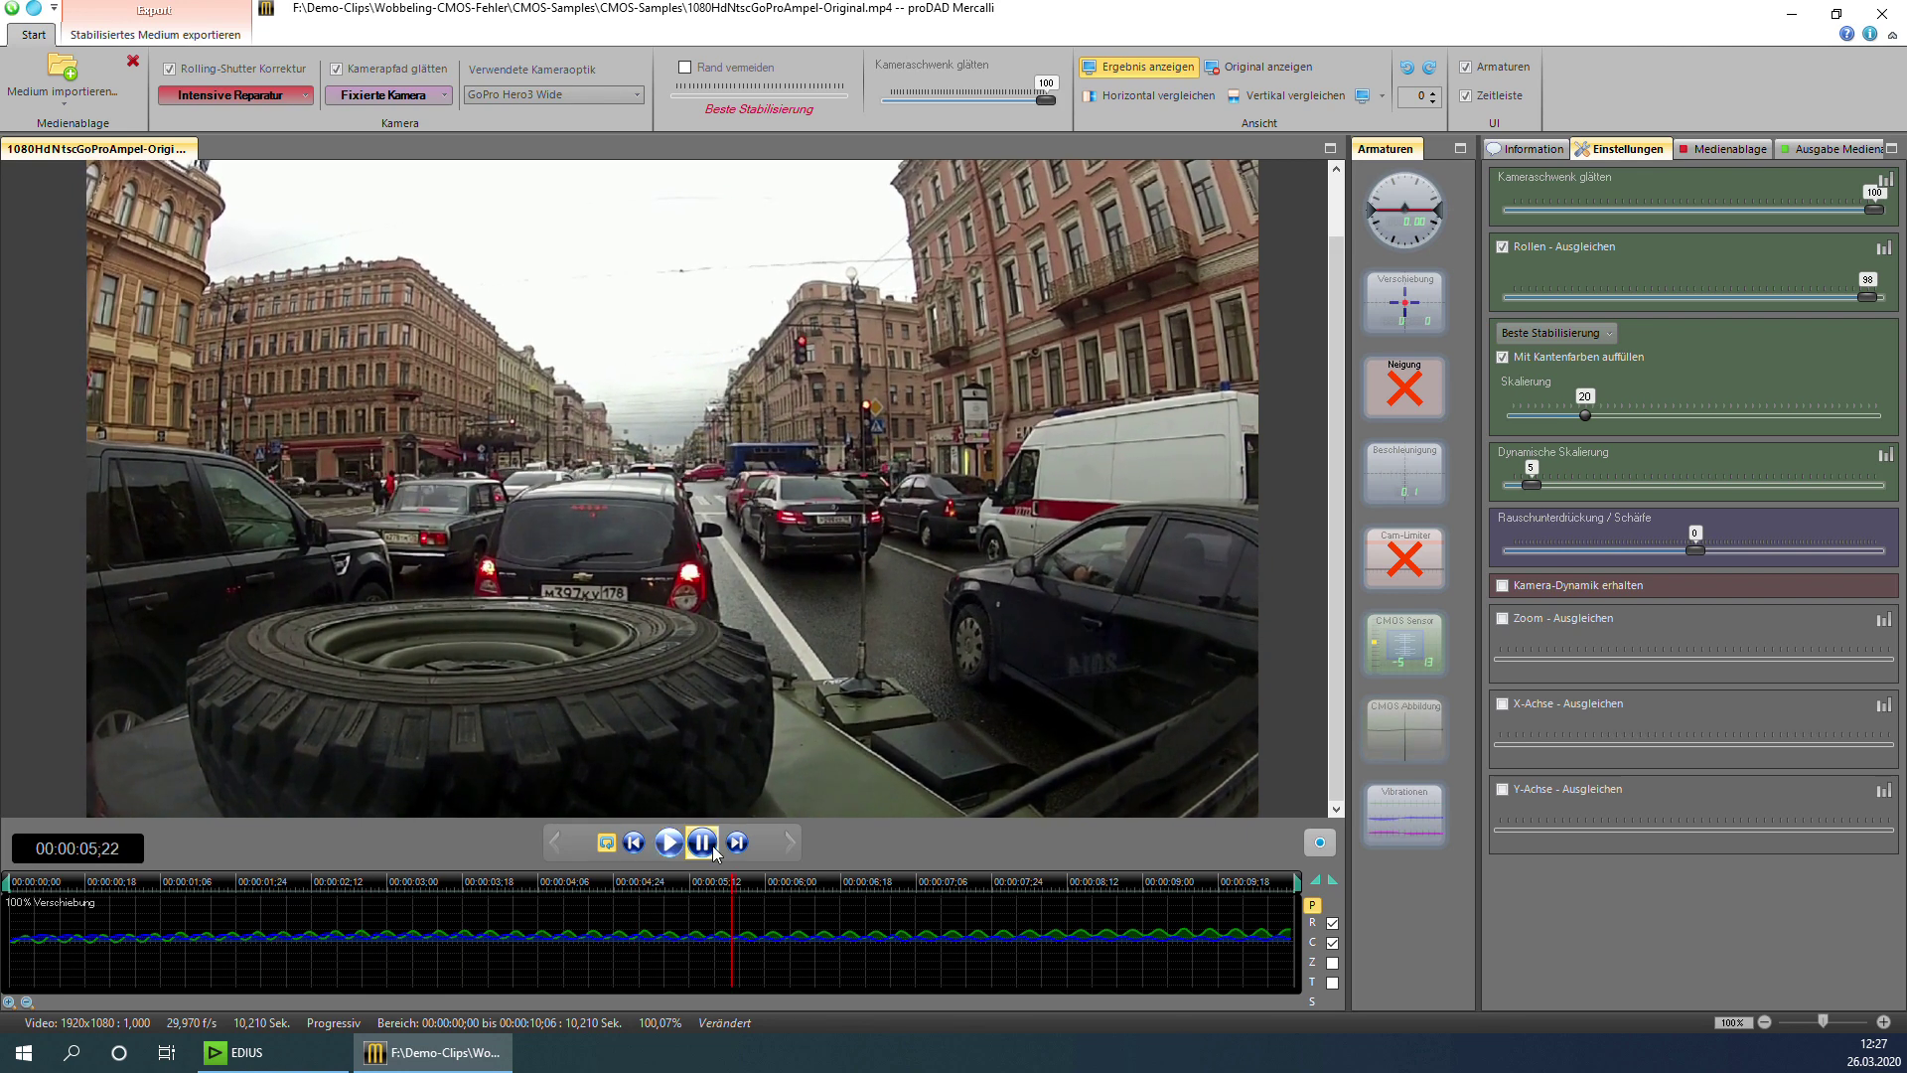
pyautogui.click(713, 852)
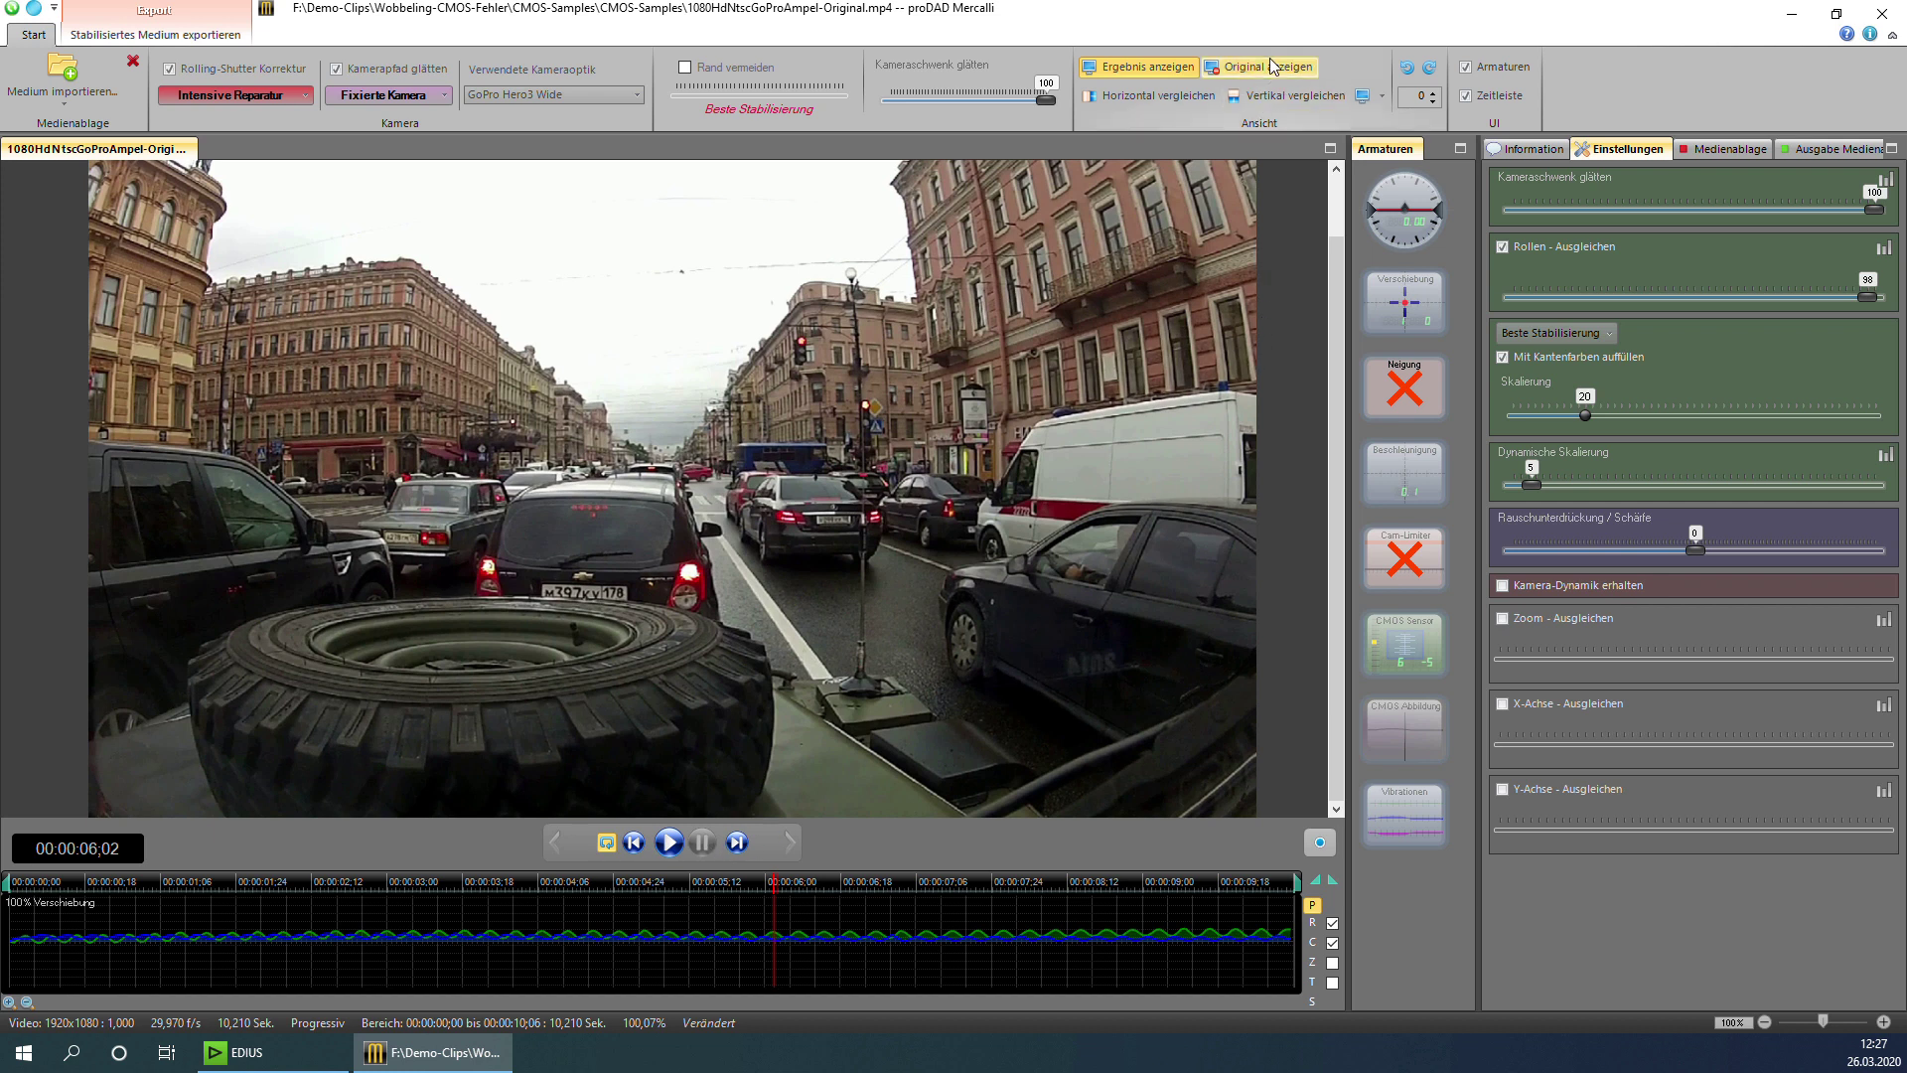
# Compare the original and stabilised traffic clip in the horizontal split view during playback
pyautogui.click(1197, 97)
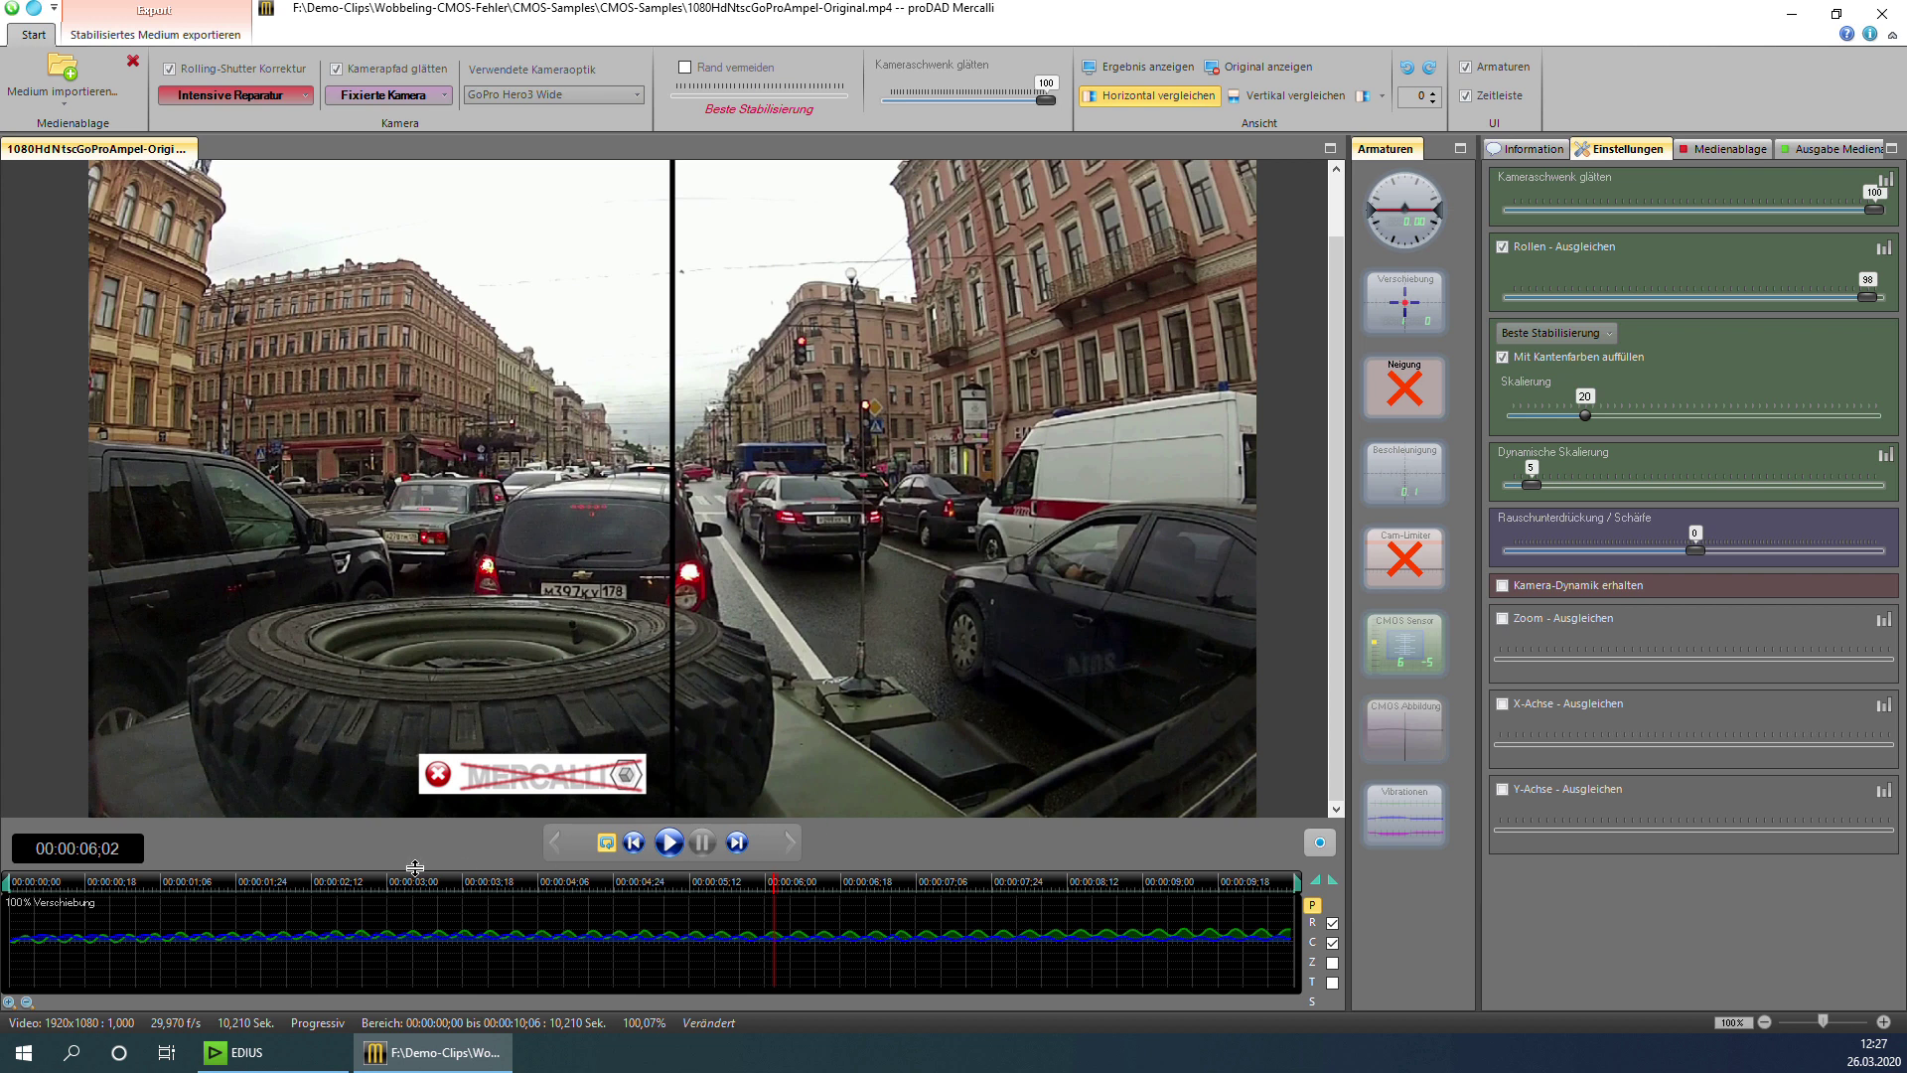
pyautogui.click(680, 846)
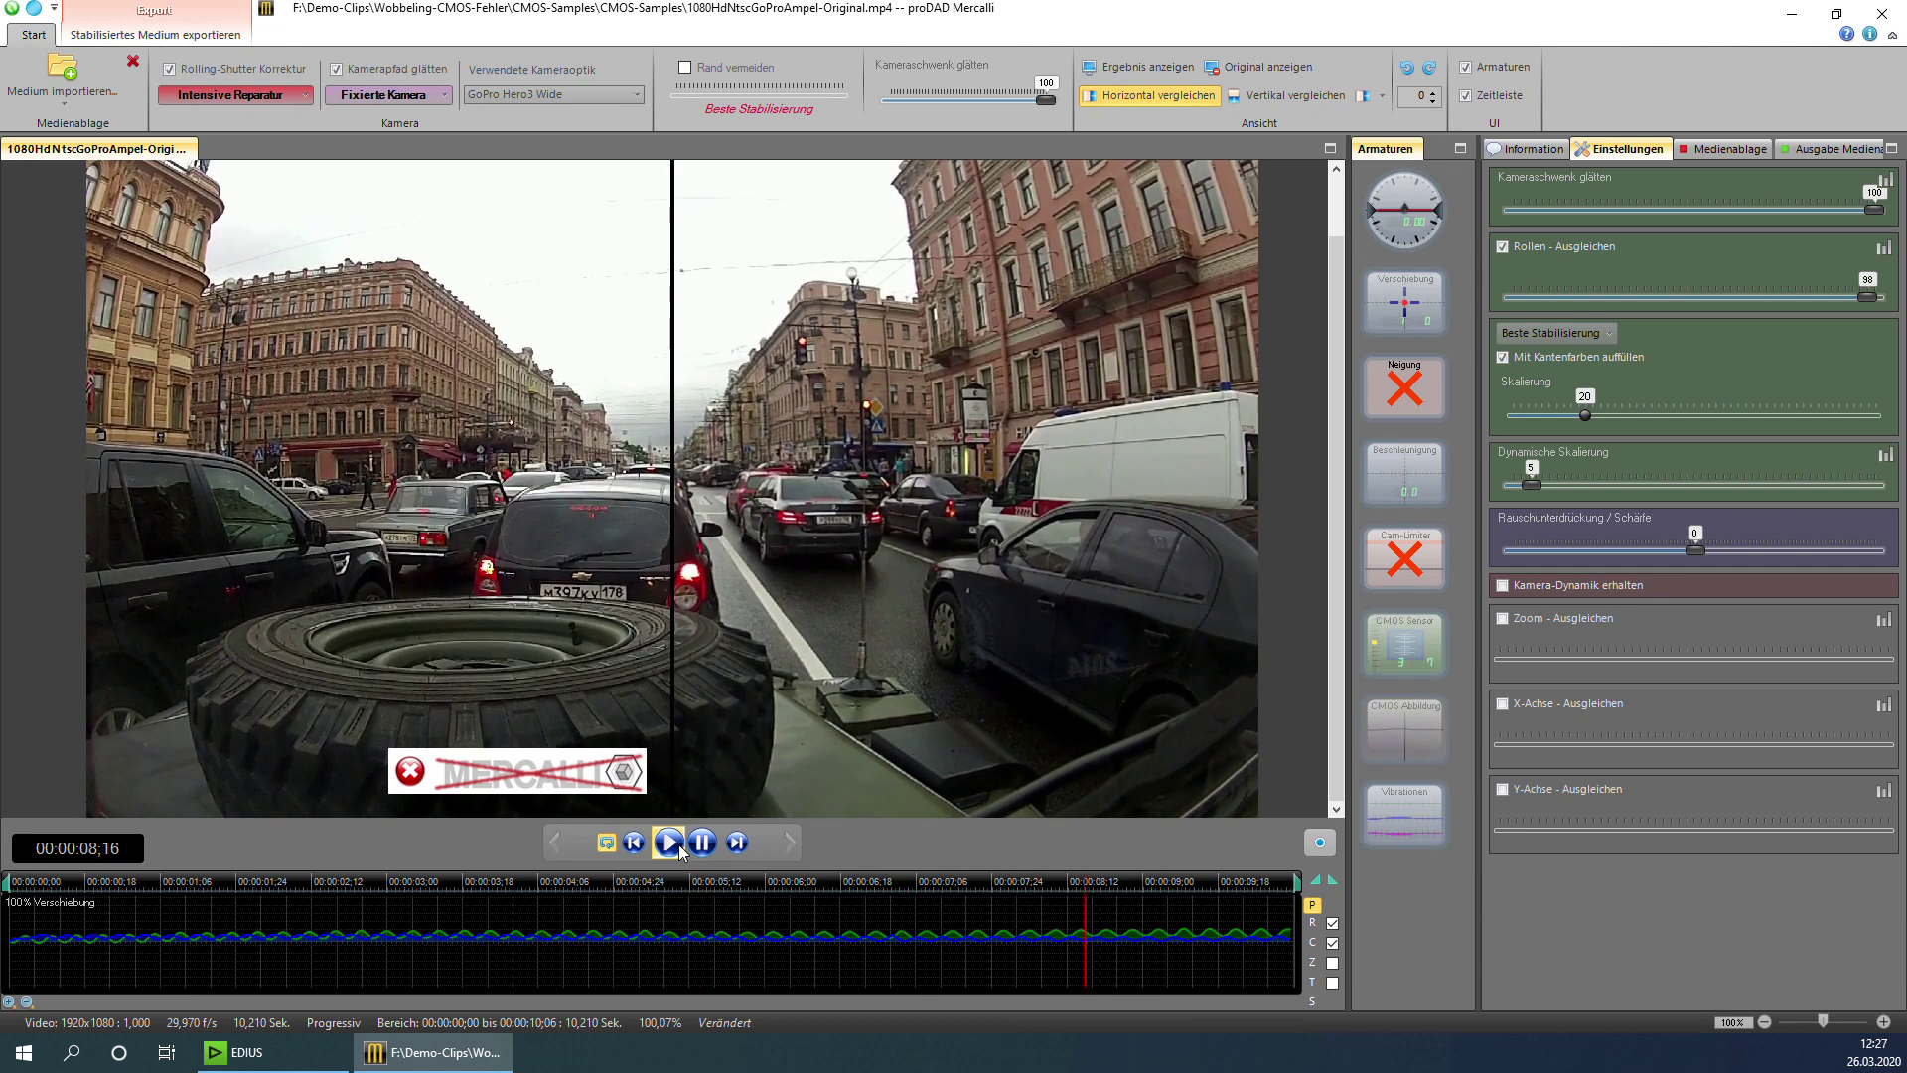
pyautogui.click(688, 850)
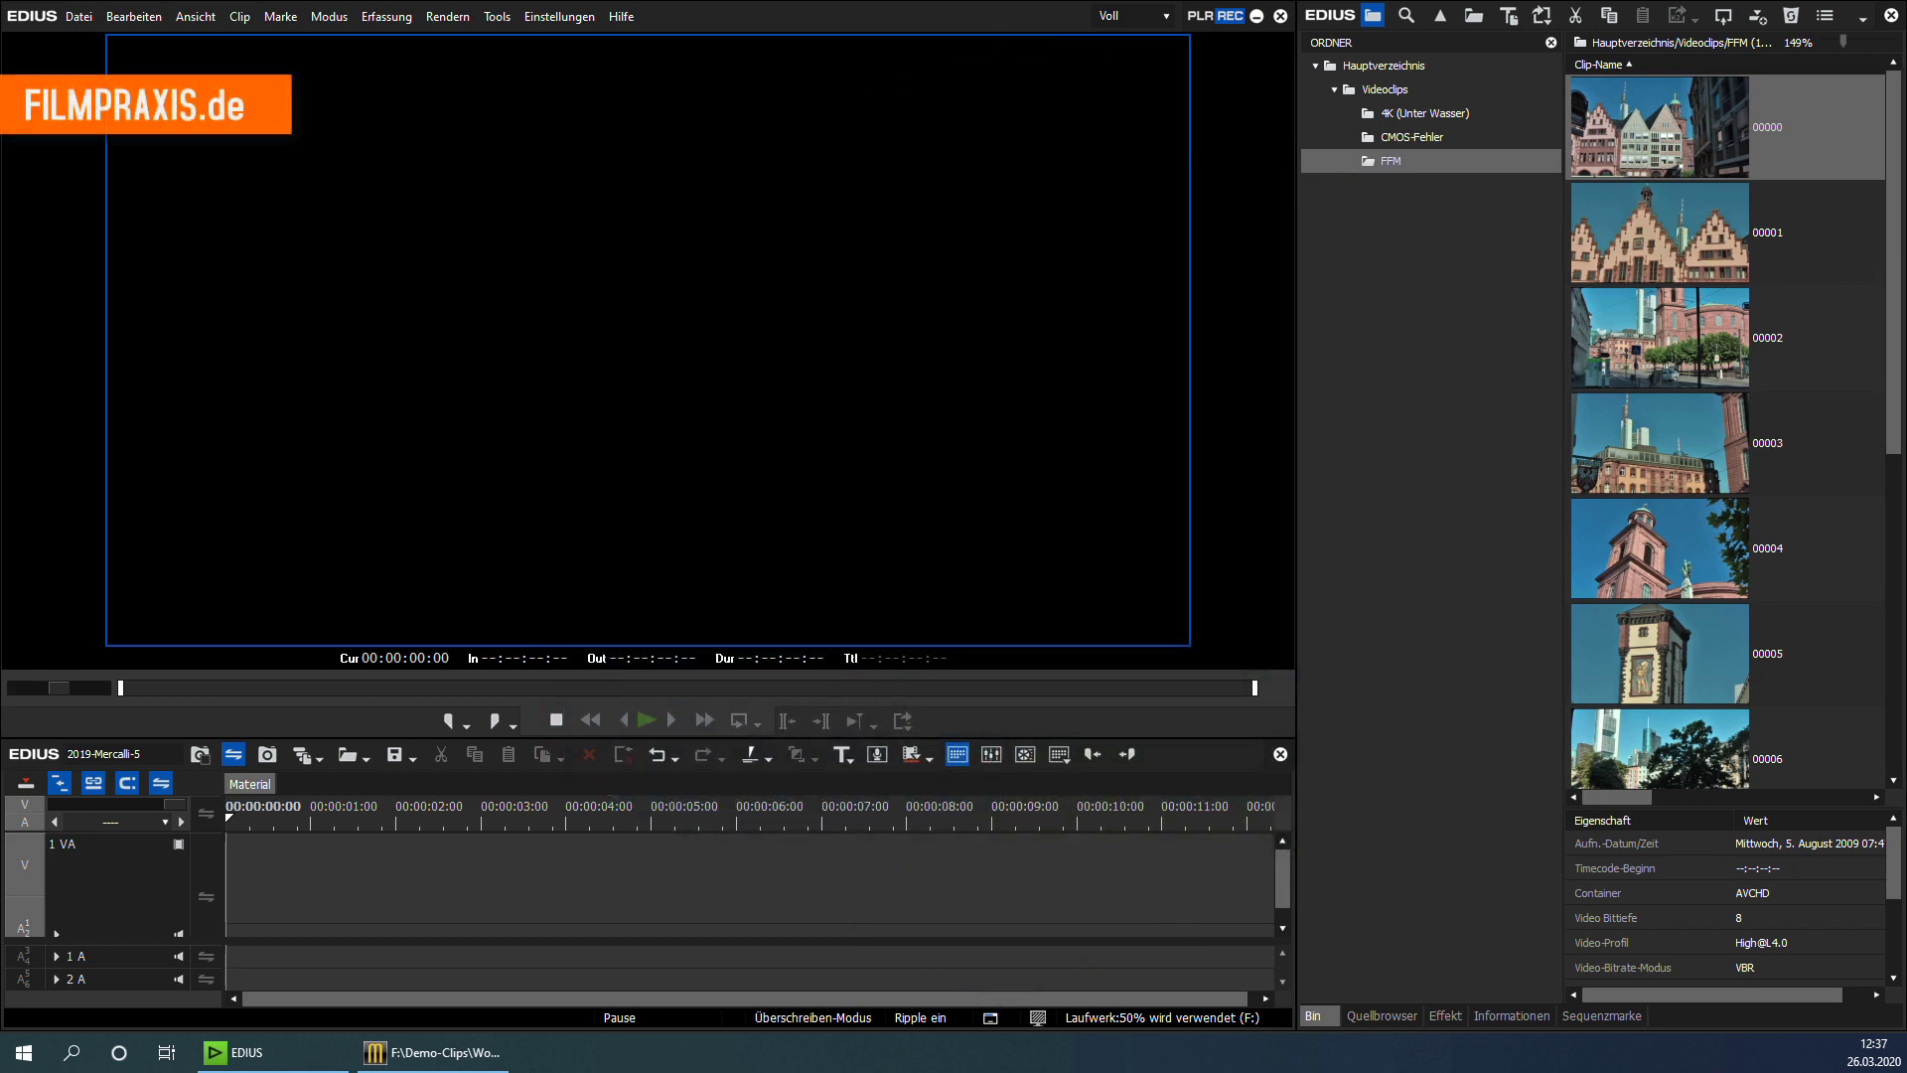
# Switch to EDIUS, place all clips from the FFM folder at the start of track 1 VA and fit them to the timeline
pyautogui.moveTo(1899, 213)
pyautogui.mouseDown()
pyautogui.moveTo(1899, 412)
pyautogui.moveTo(1898, 211)
pyautogui.mouseUp()
pyautogui.click(1787, 159)
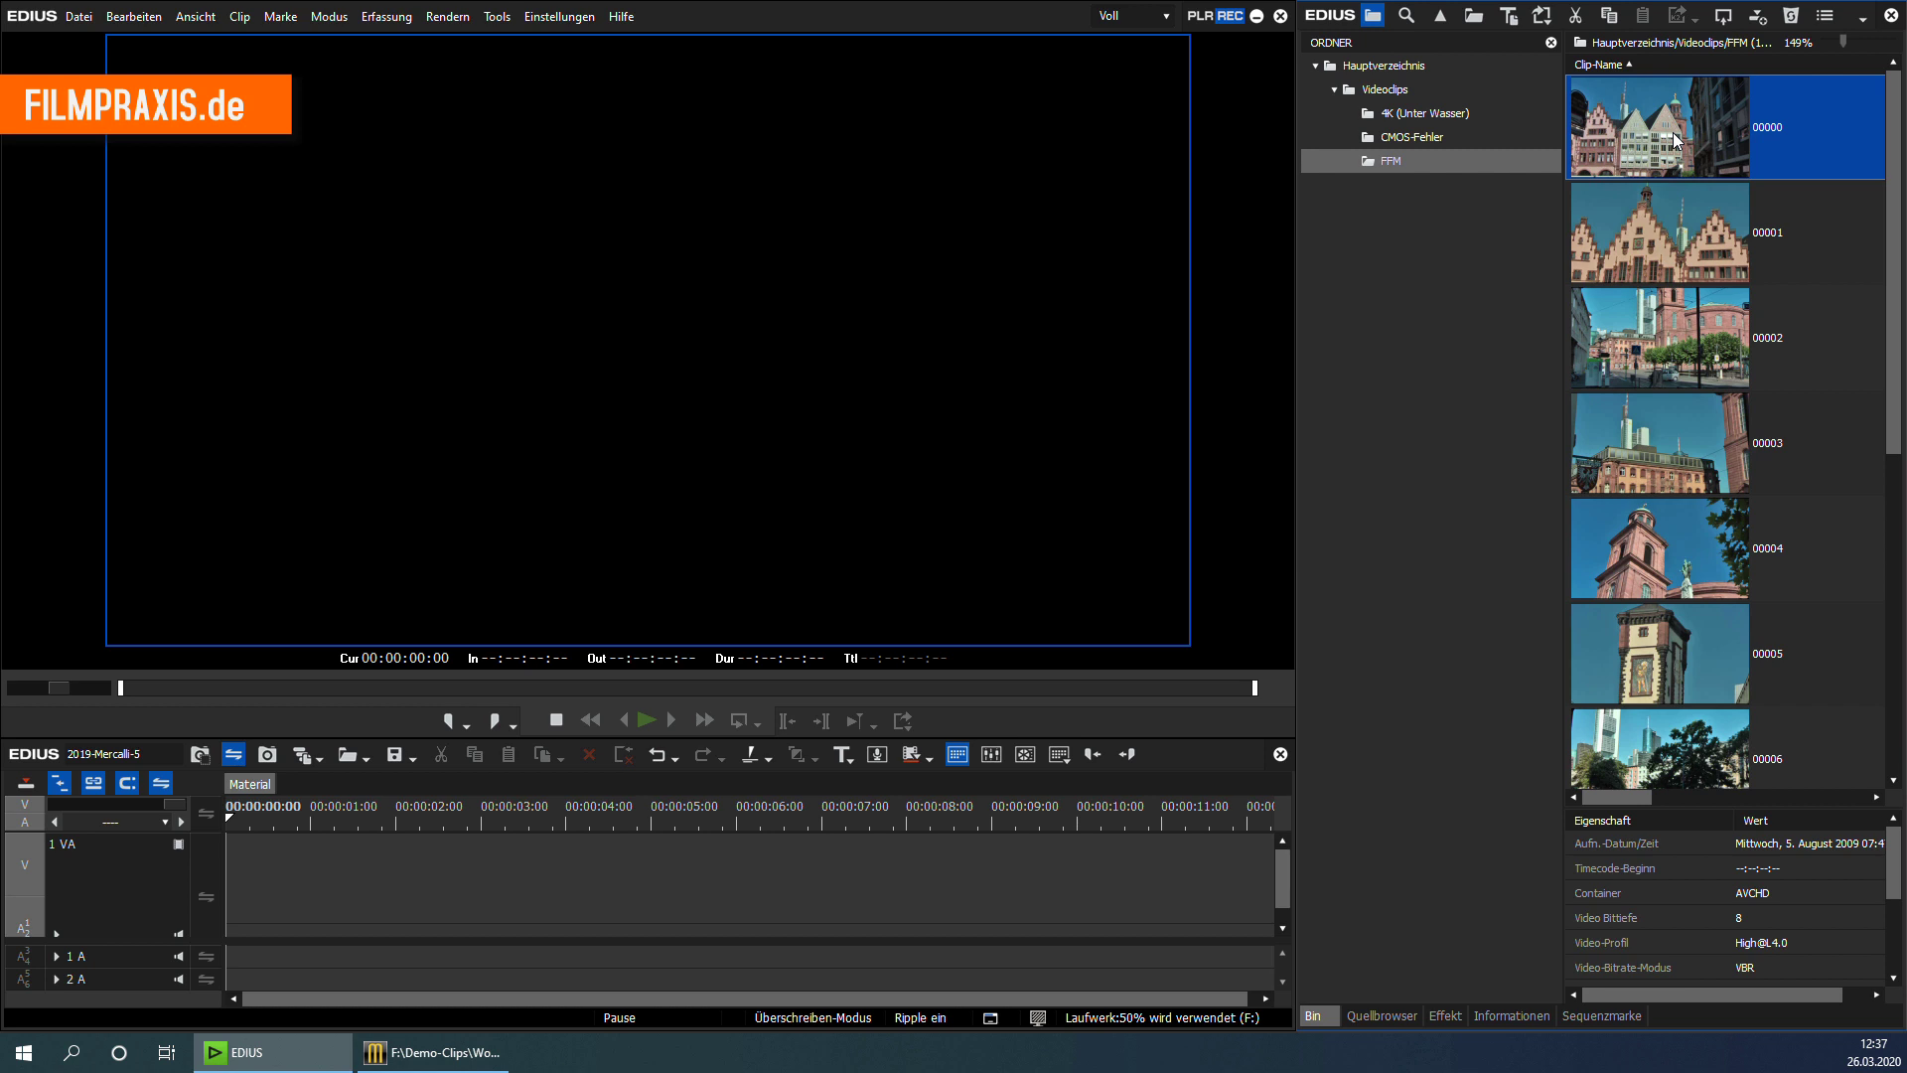
pyautogui.hotkey('ctrl', 'a')
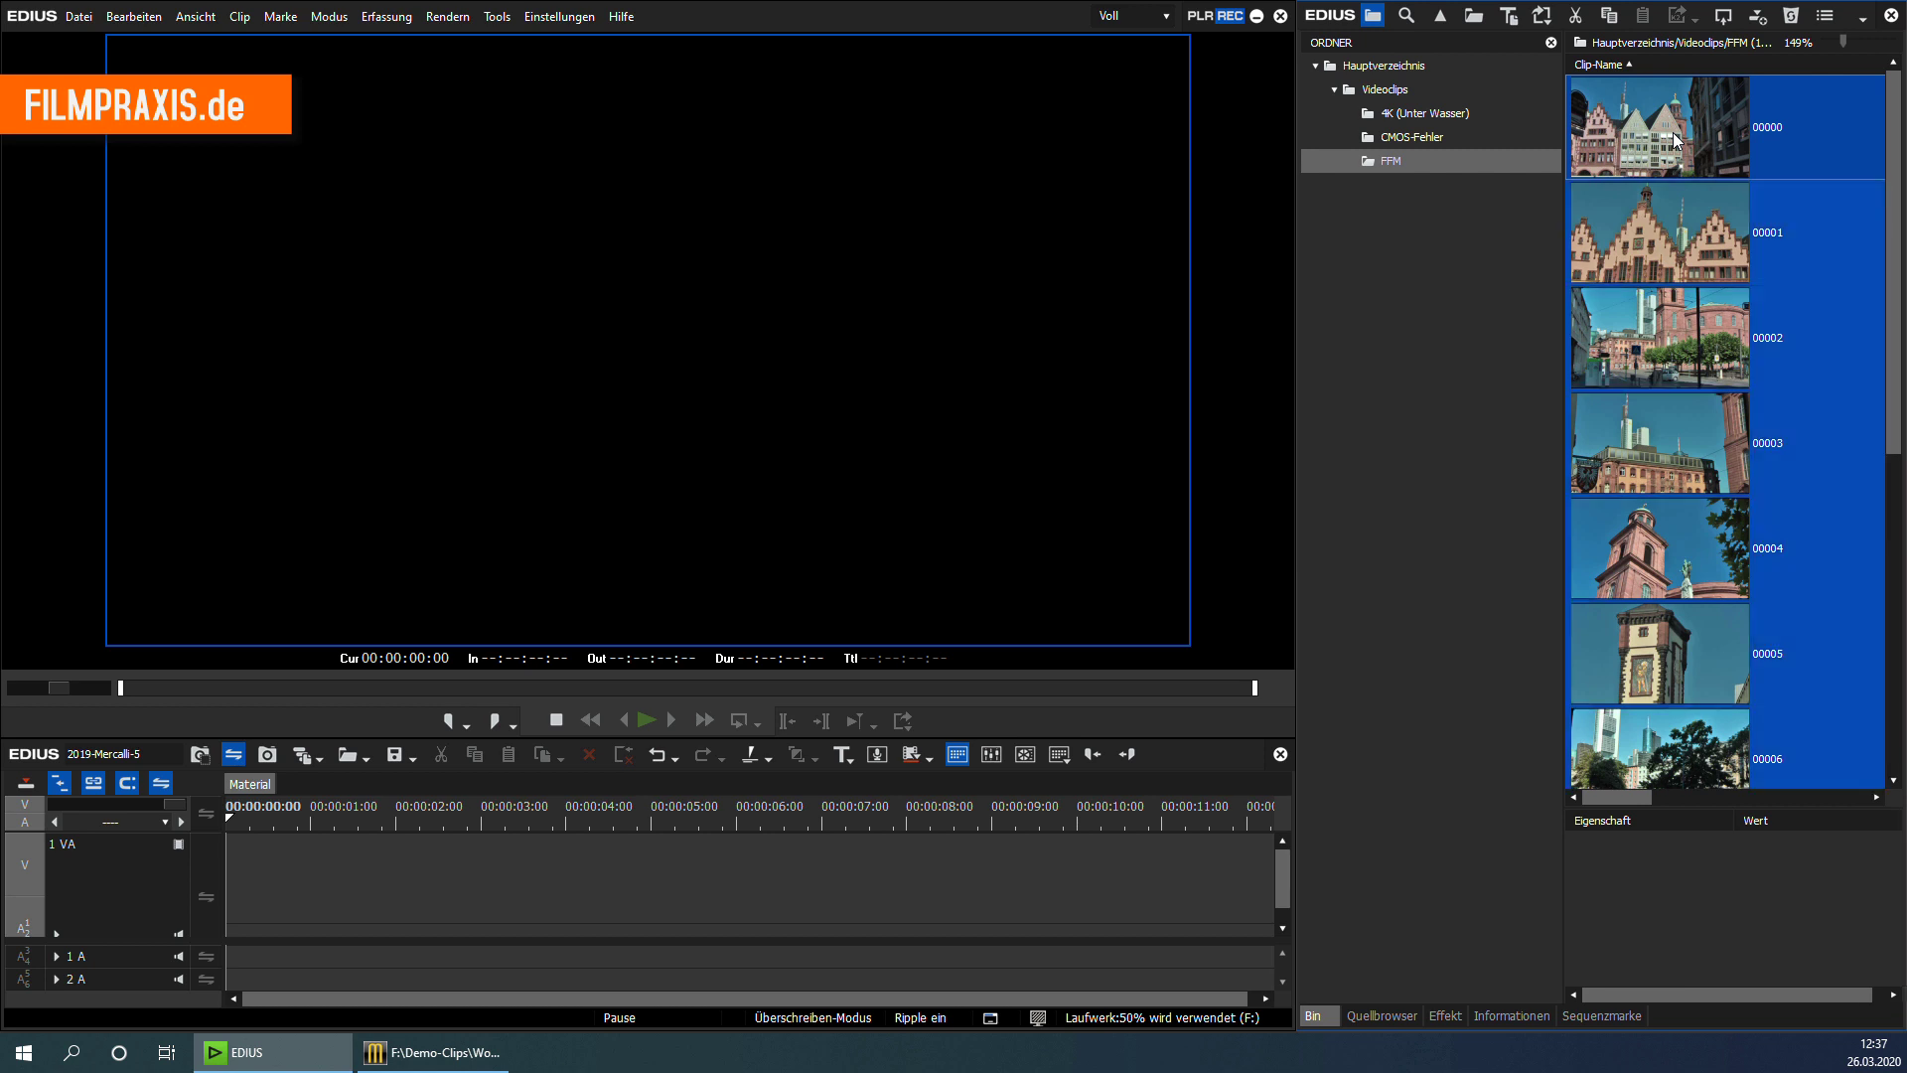
pyautogui.moveTo(1676, 139); pyautogui.dragTo(238, 883)
pyautogui.hotkey('ctrl', '0')
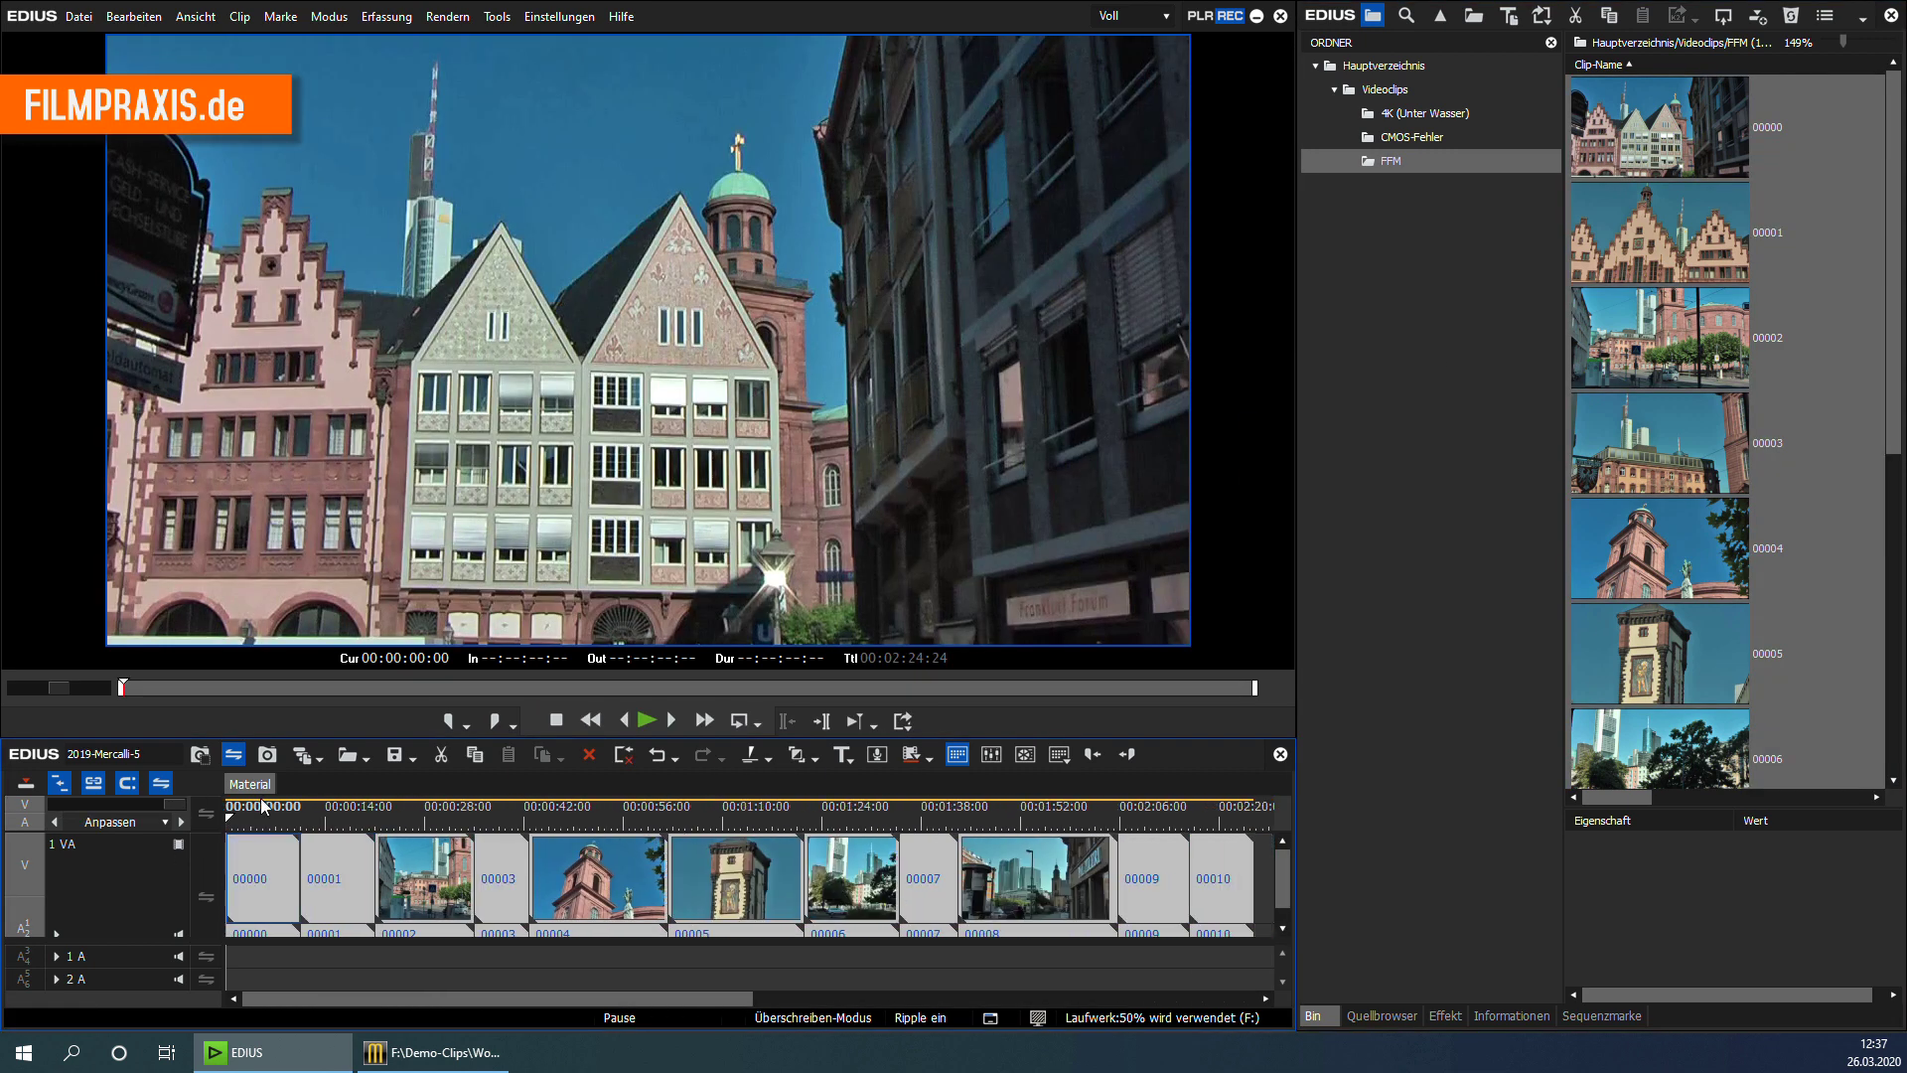
# Apply the Mercalli Pro video filter from the proDAD effects to all clips on the timeline
pyautogui.click(1243, 962)
pyautogui.moveTo(1244, 961); pyautogui.dragTo(263, 821)
pyautogui.click(1446, 1015)
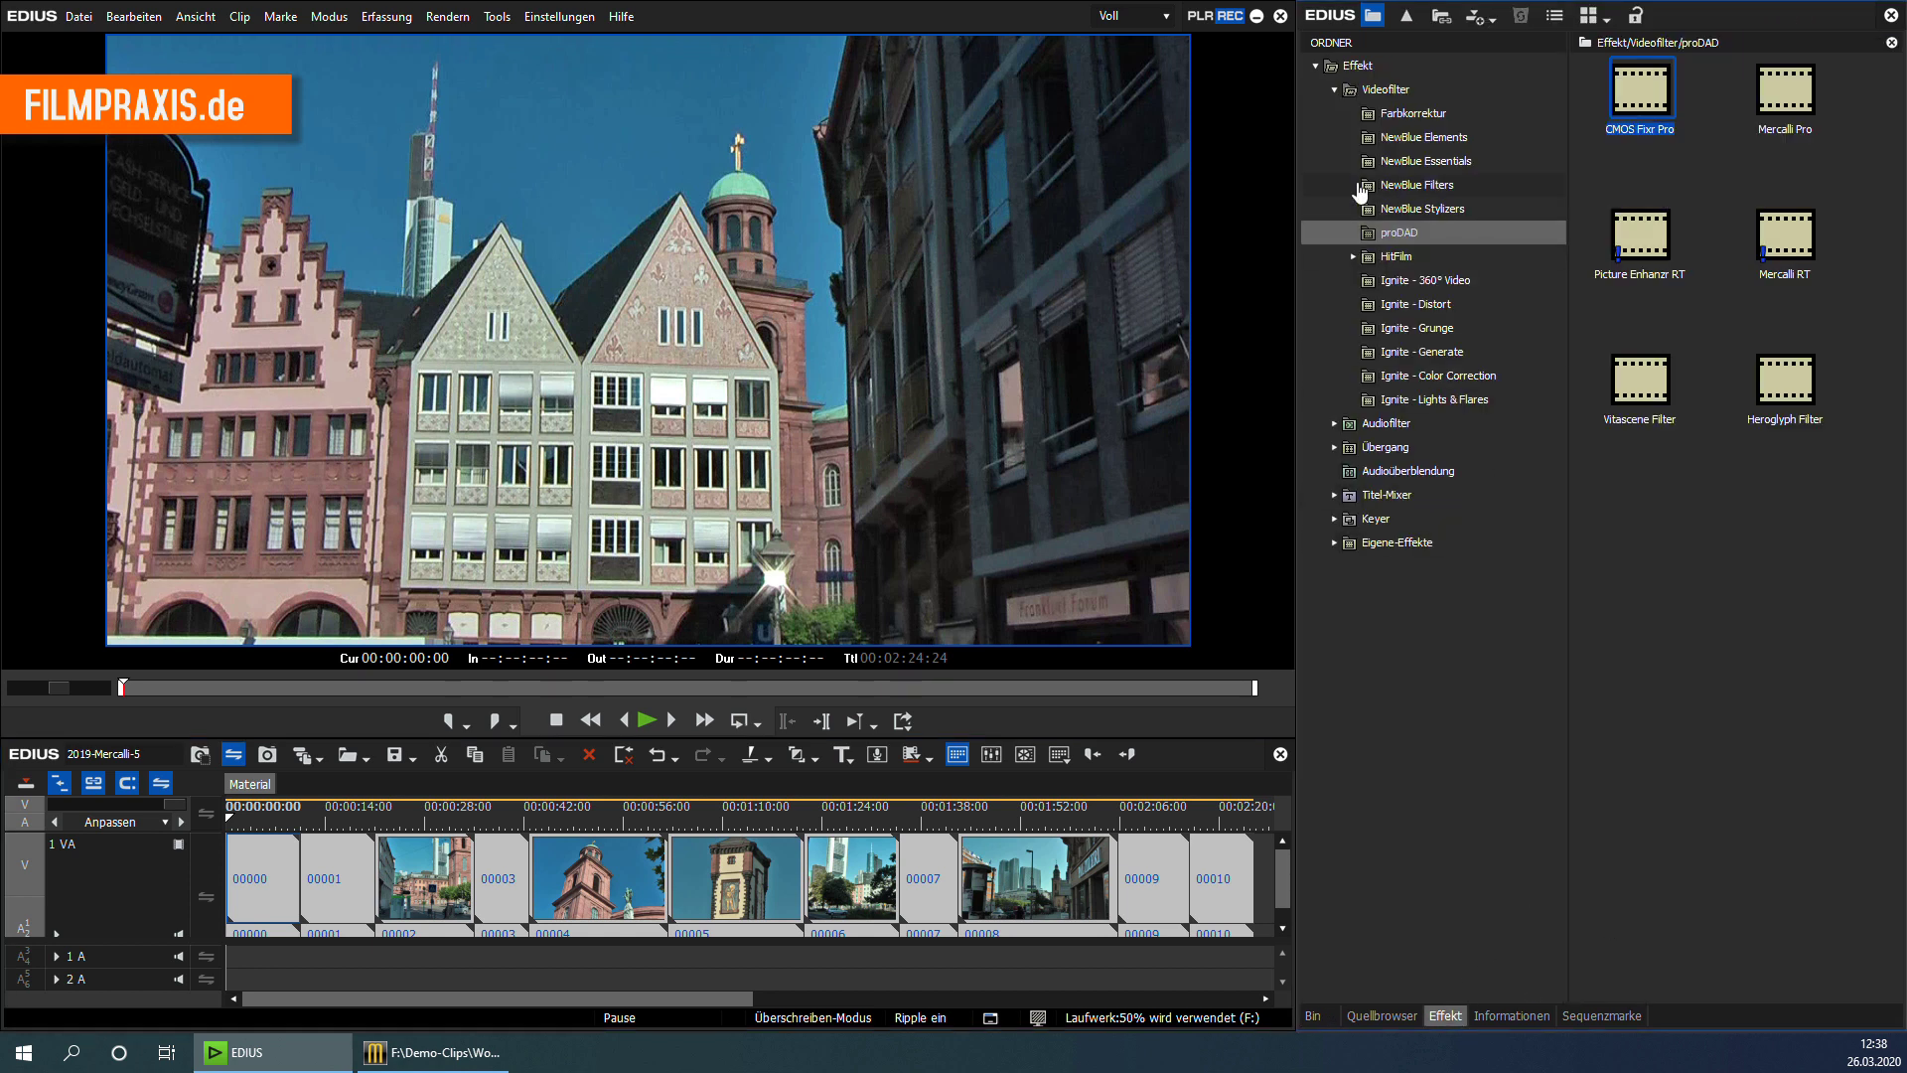
pyautogui.moveTo(1805, 92); pyautogui.dragTo(571, 868)
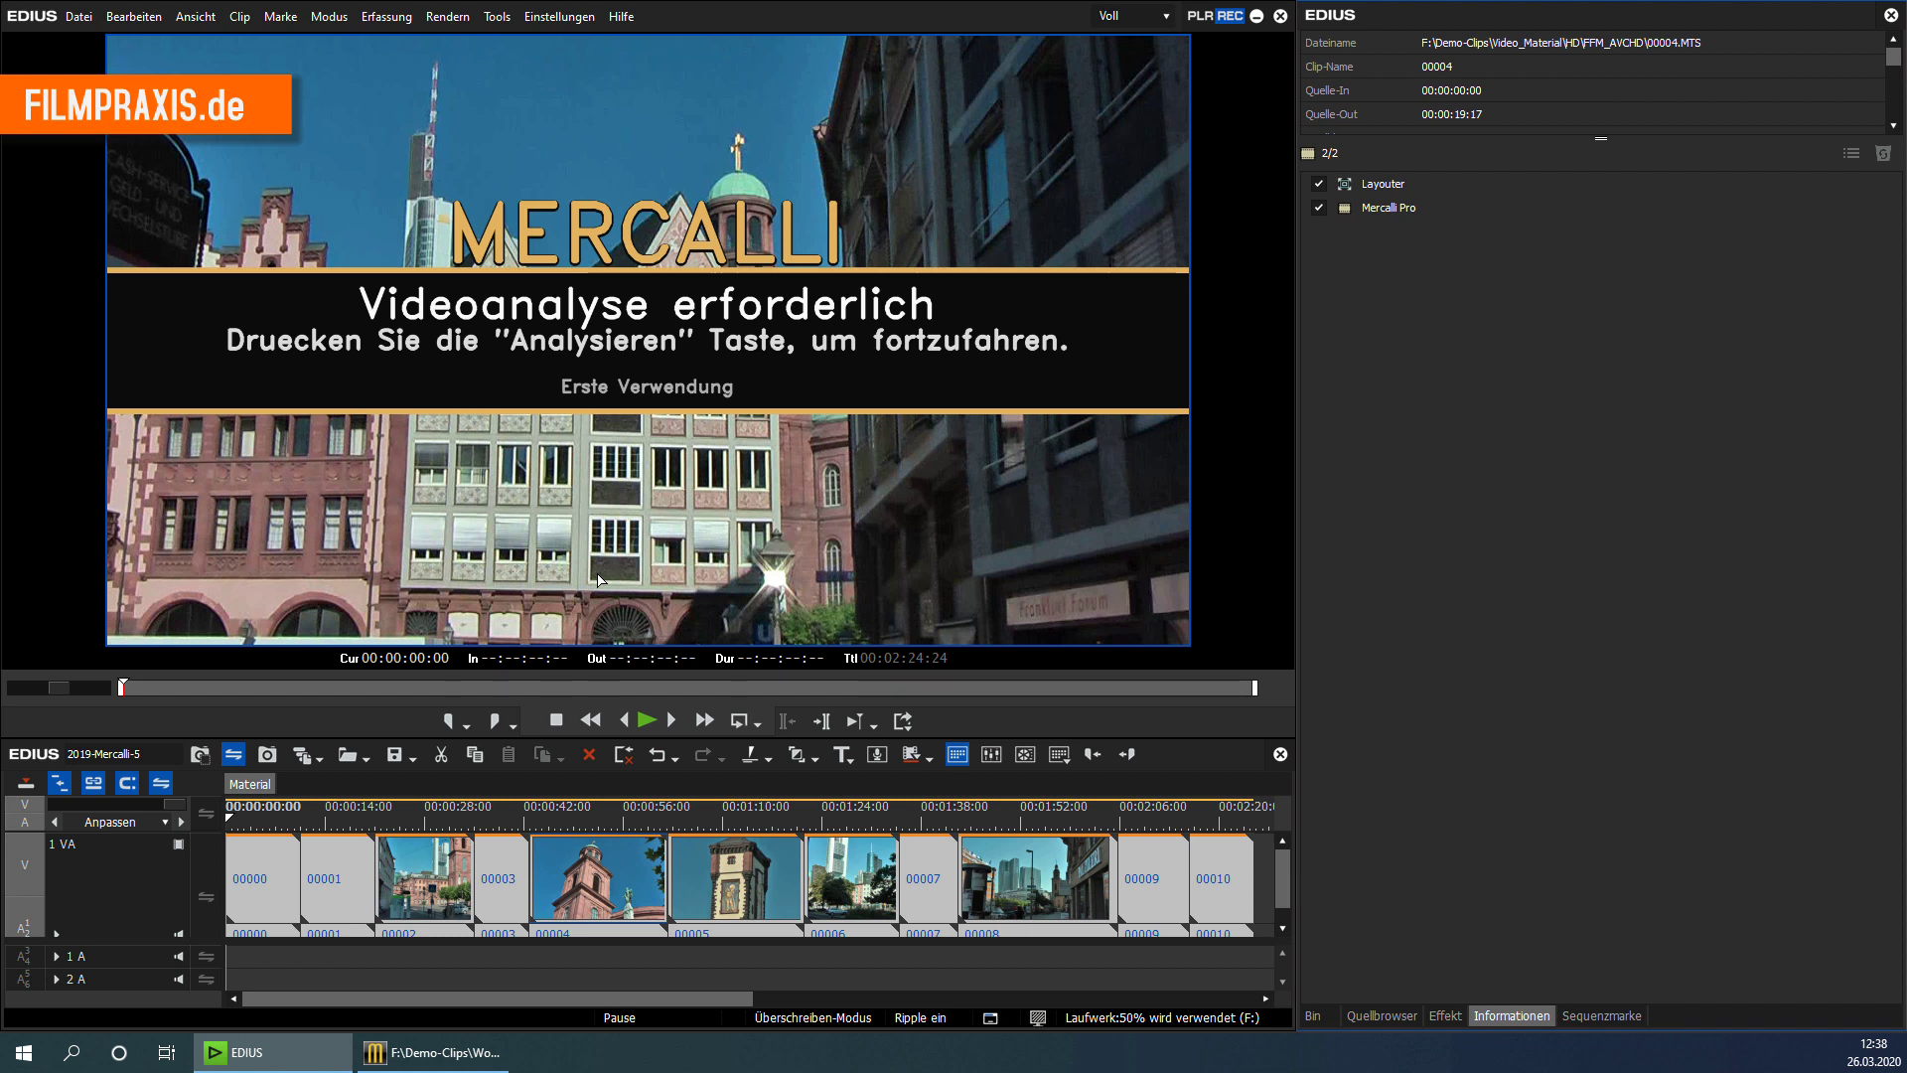
# Run Mercalli Batch Analysis on all timeline clips and close its dialog once it completes
pyautogui.click(505, 18)
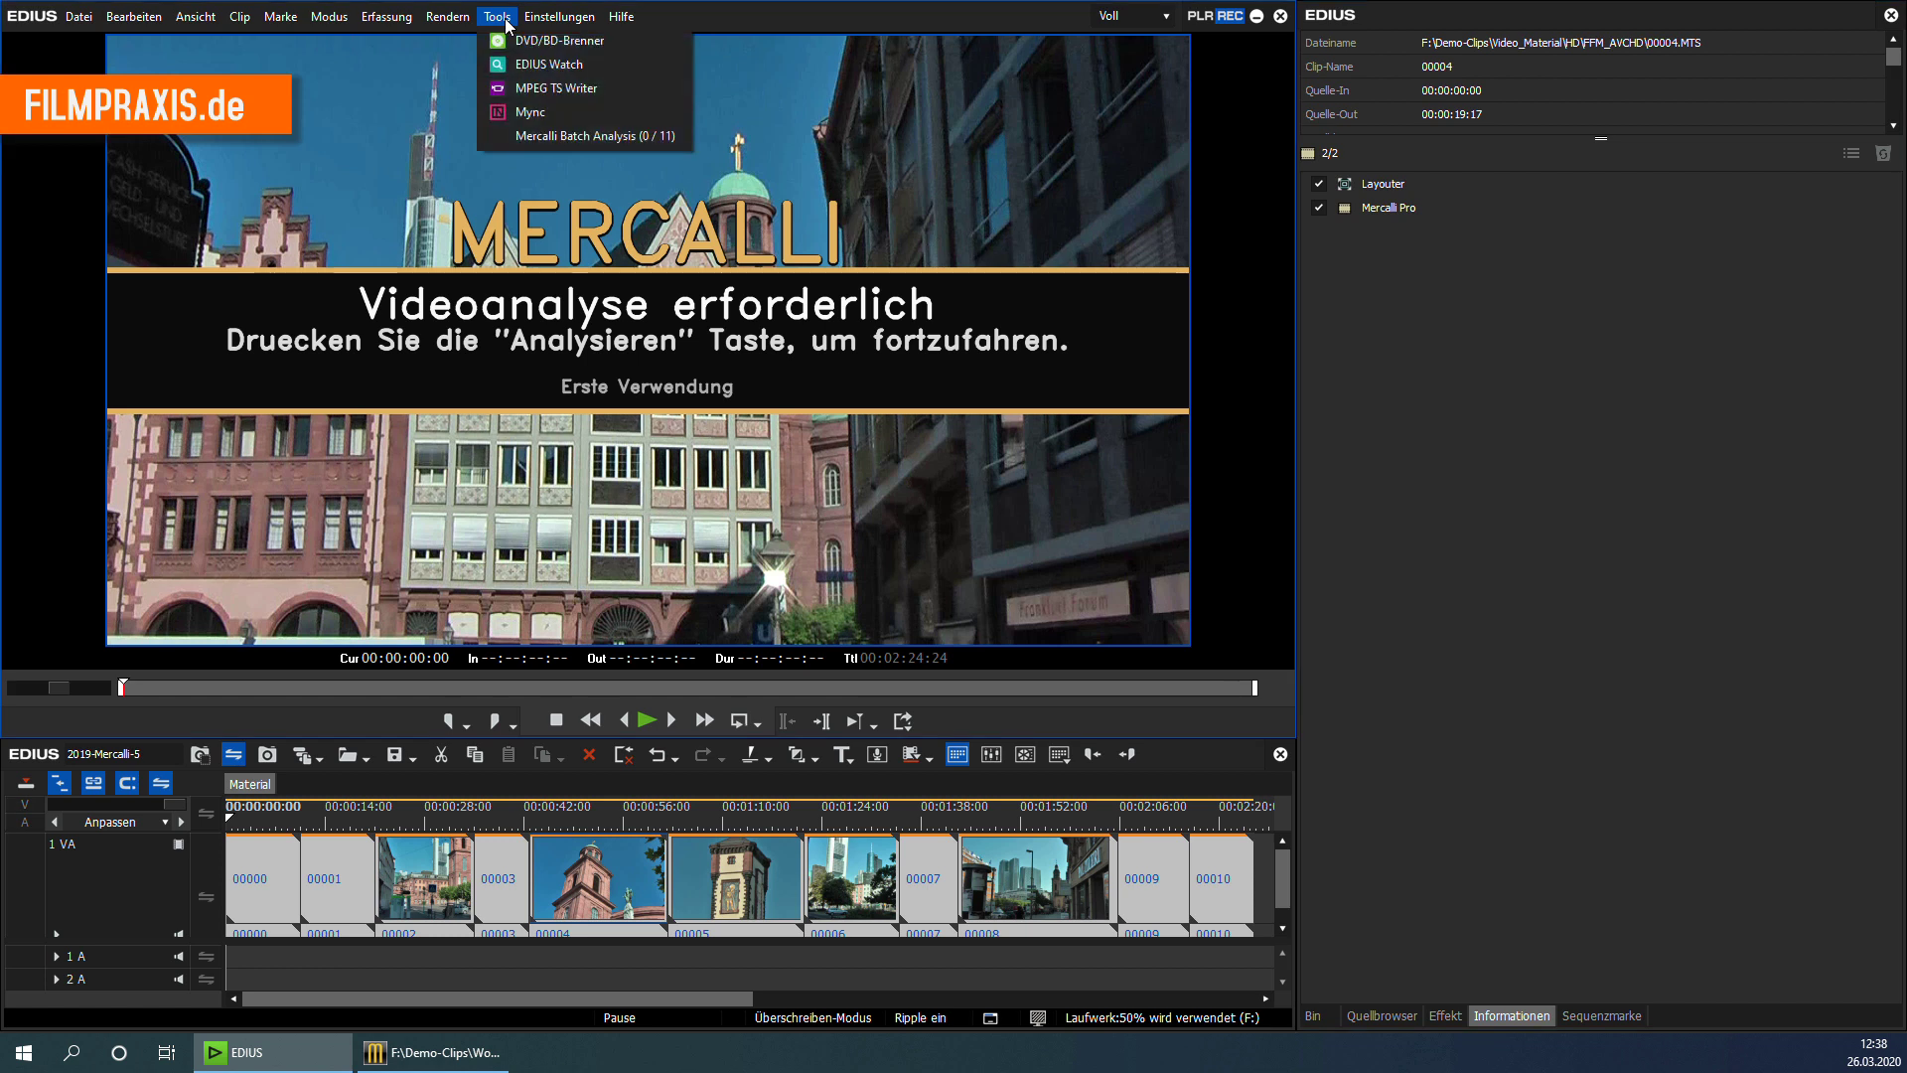
pyautogui.click(629, 133)
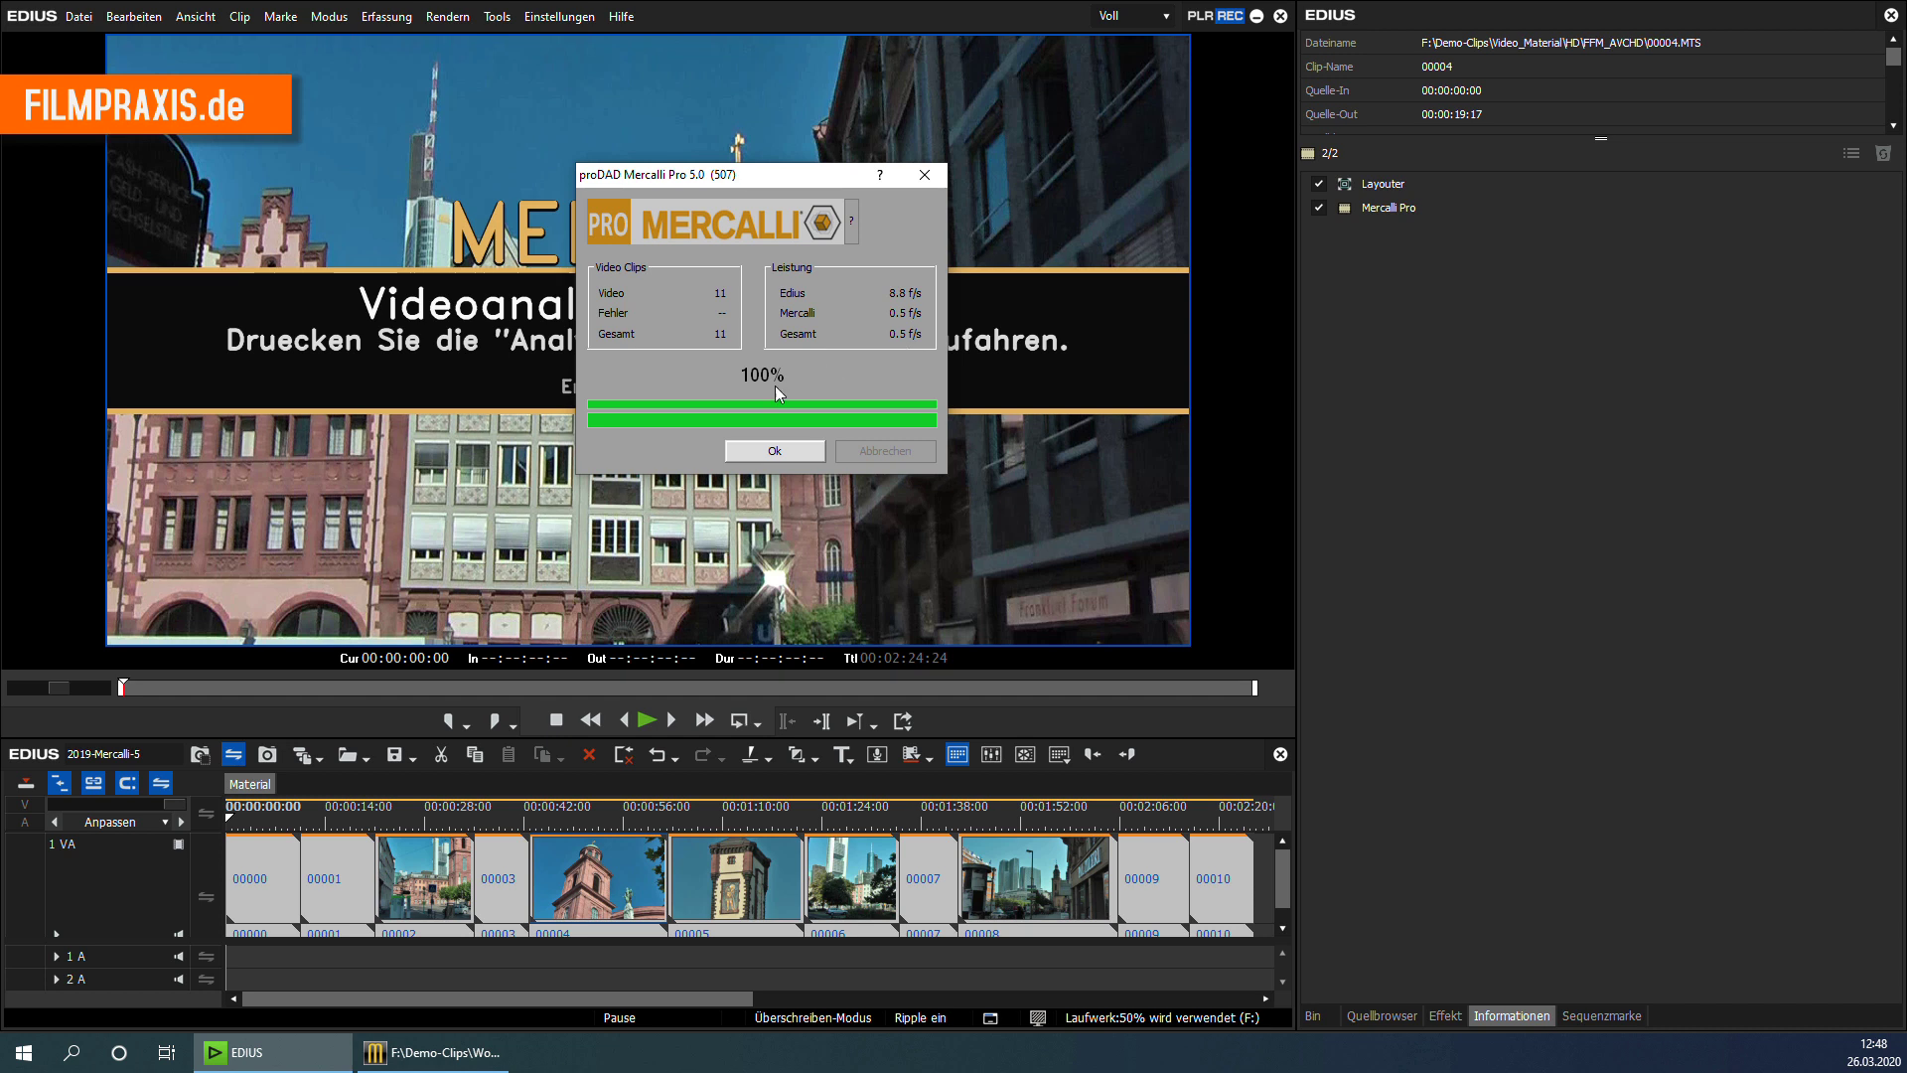
pyautogui.click(760, 457)
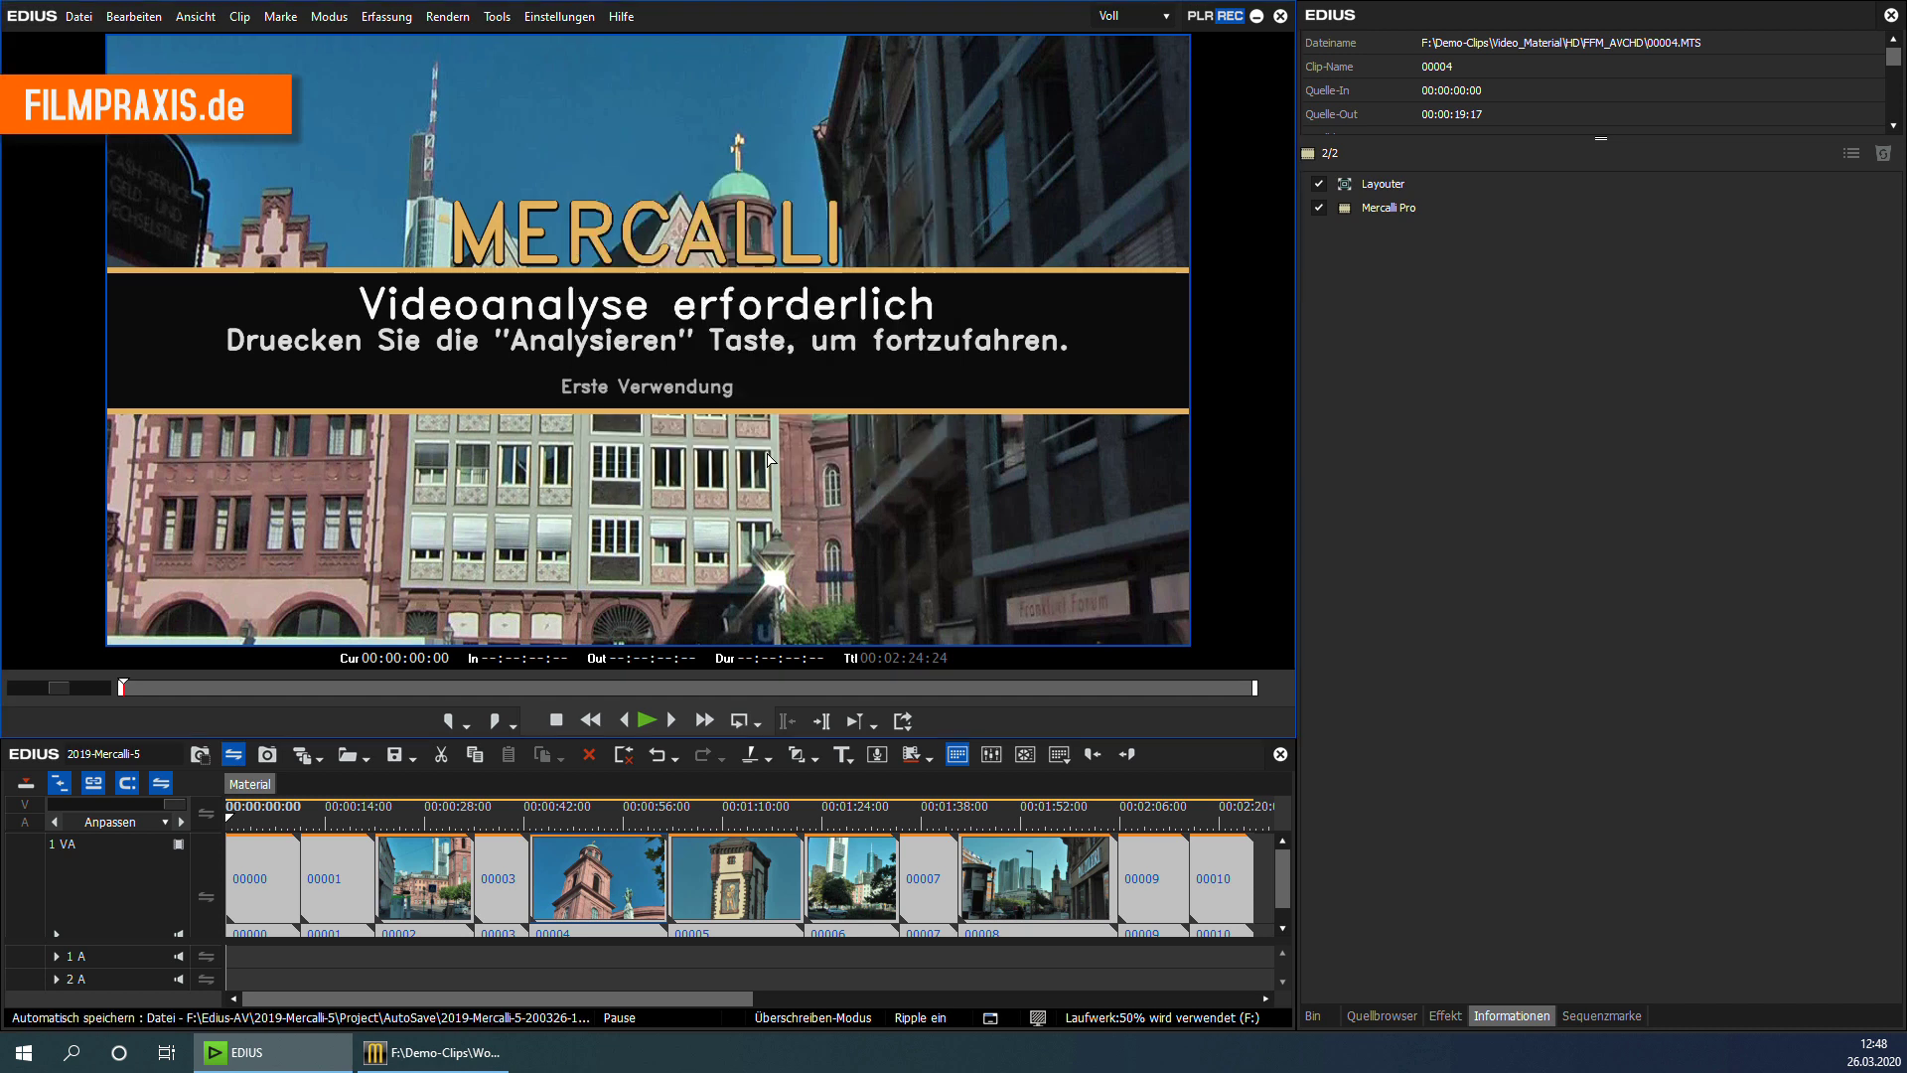
# Play the timeline from the start to check the stabilised first clip, stopping after about six seconds
pyautogui.click(240, 821)
pyautogui.click(650, 723)
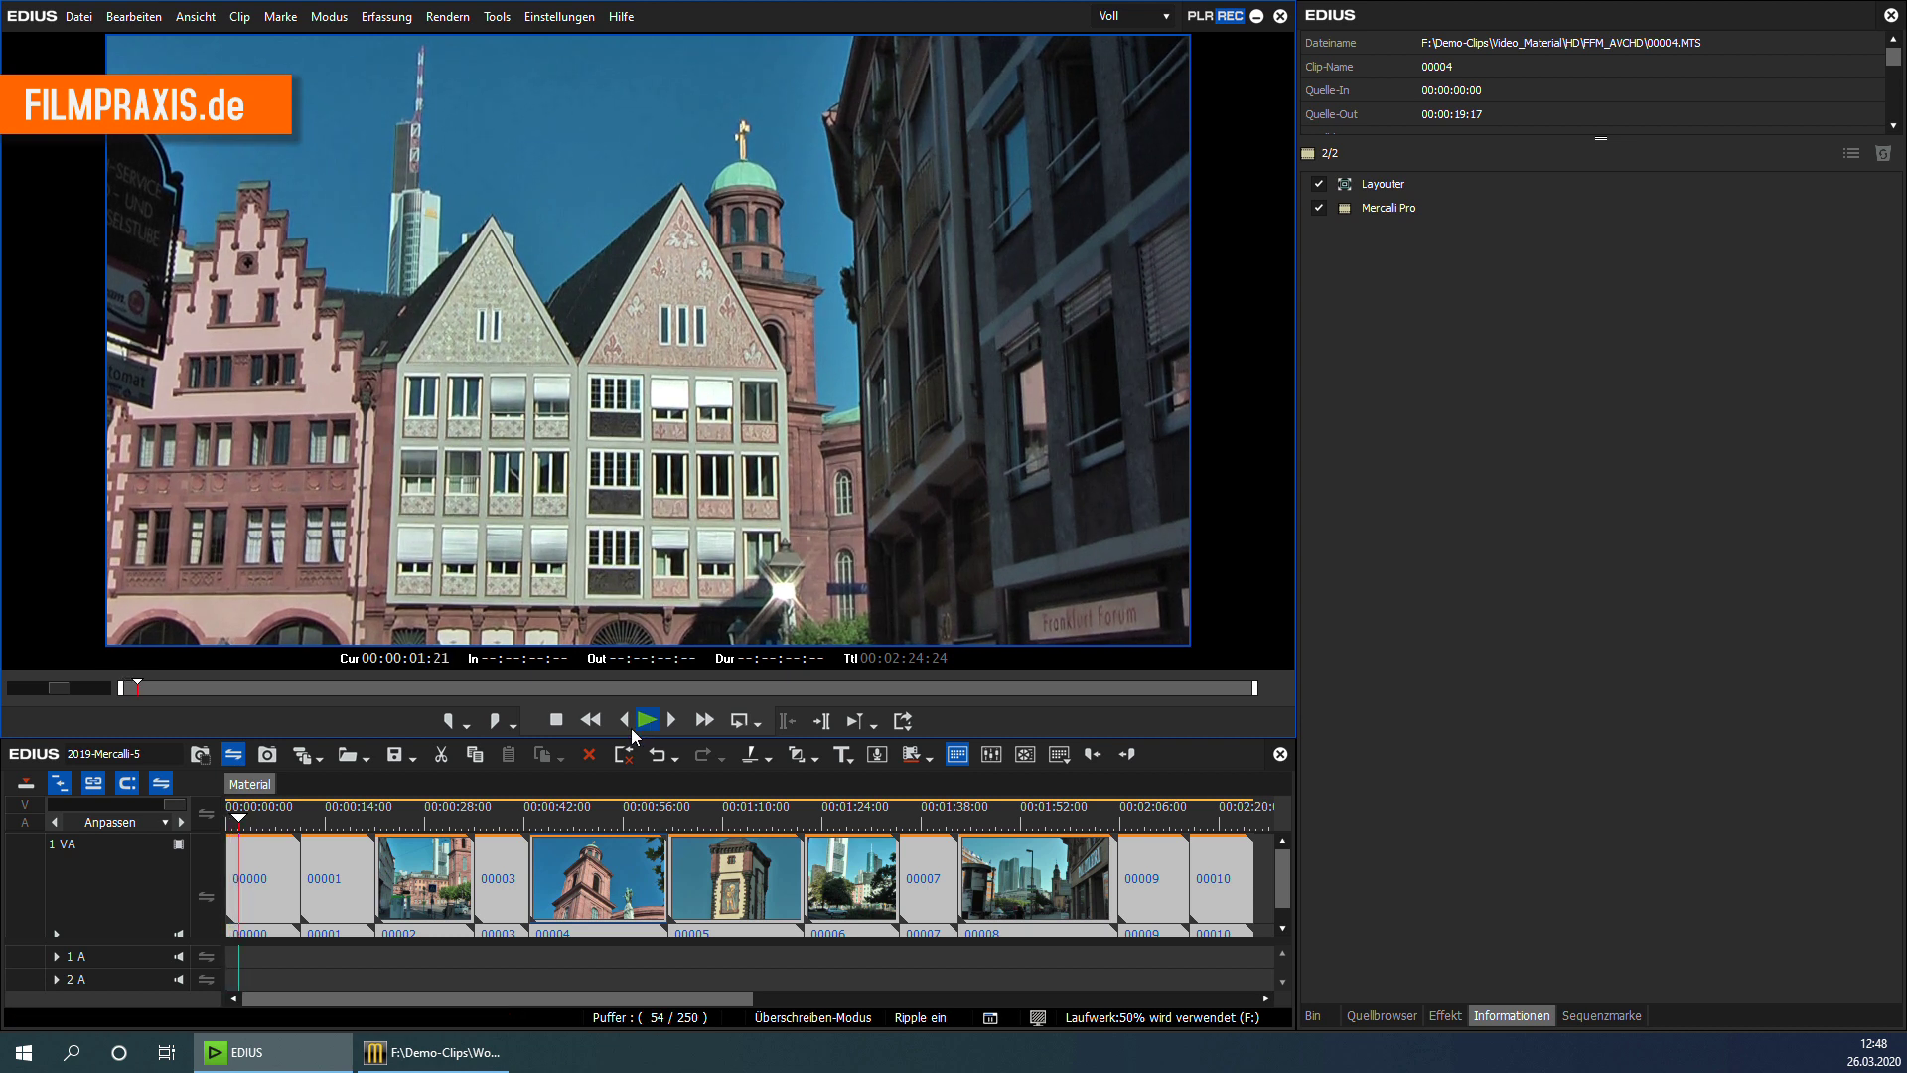
pyautogui.click(556, 721)
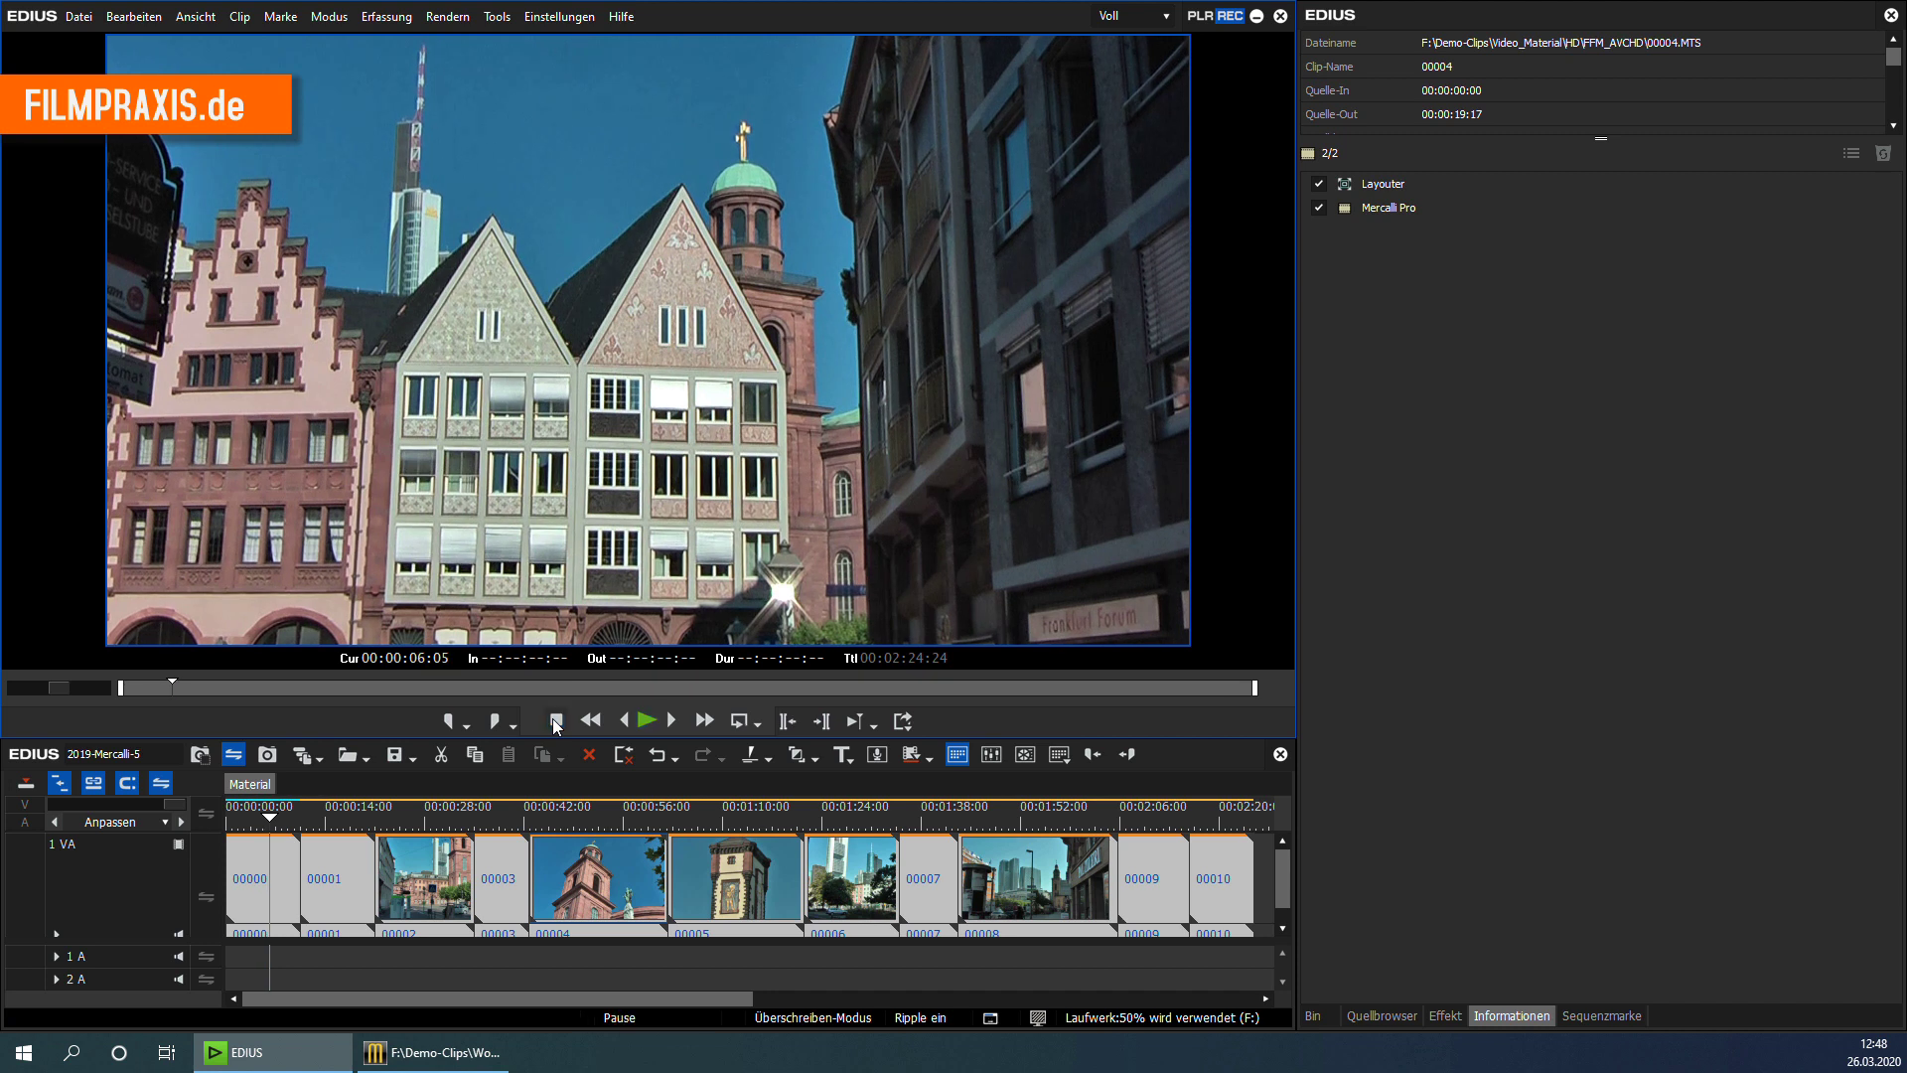
# Examine the camera types offered in the Mercalli Pro filter settings and close them without changing anything
pyautogui.doubleClick(1480, 211)
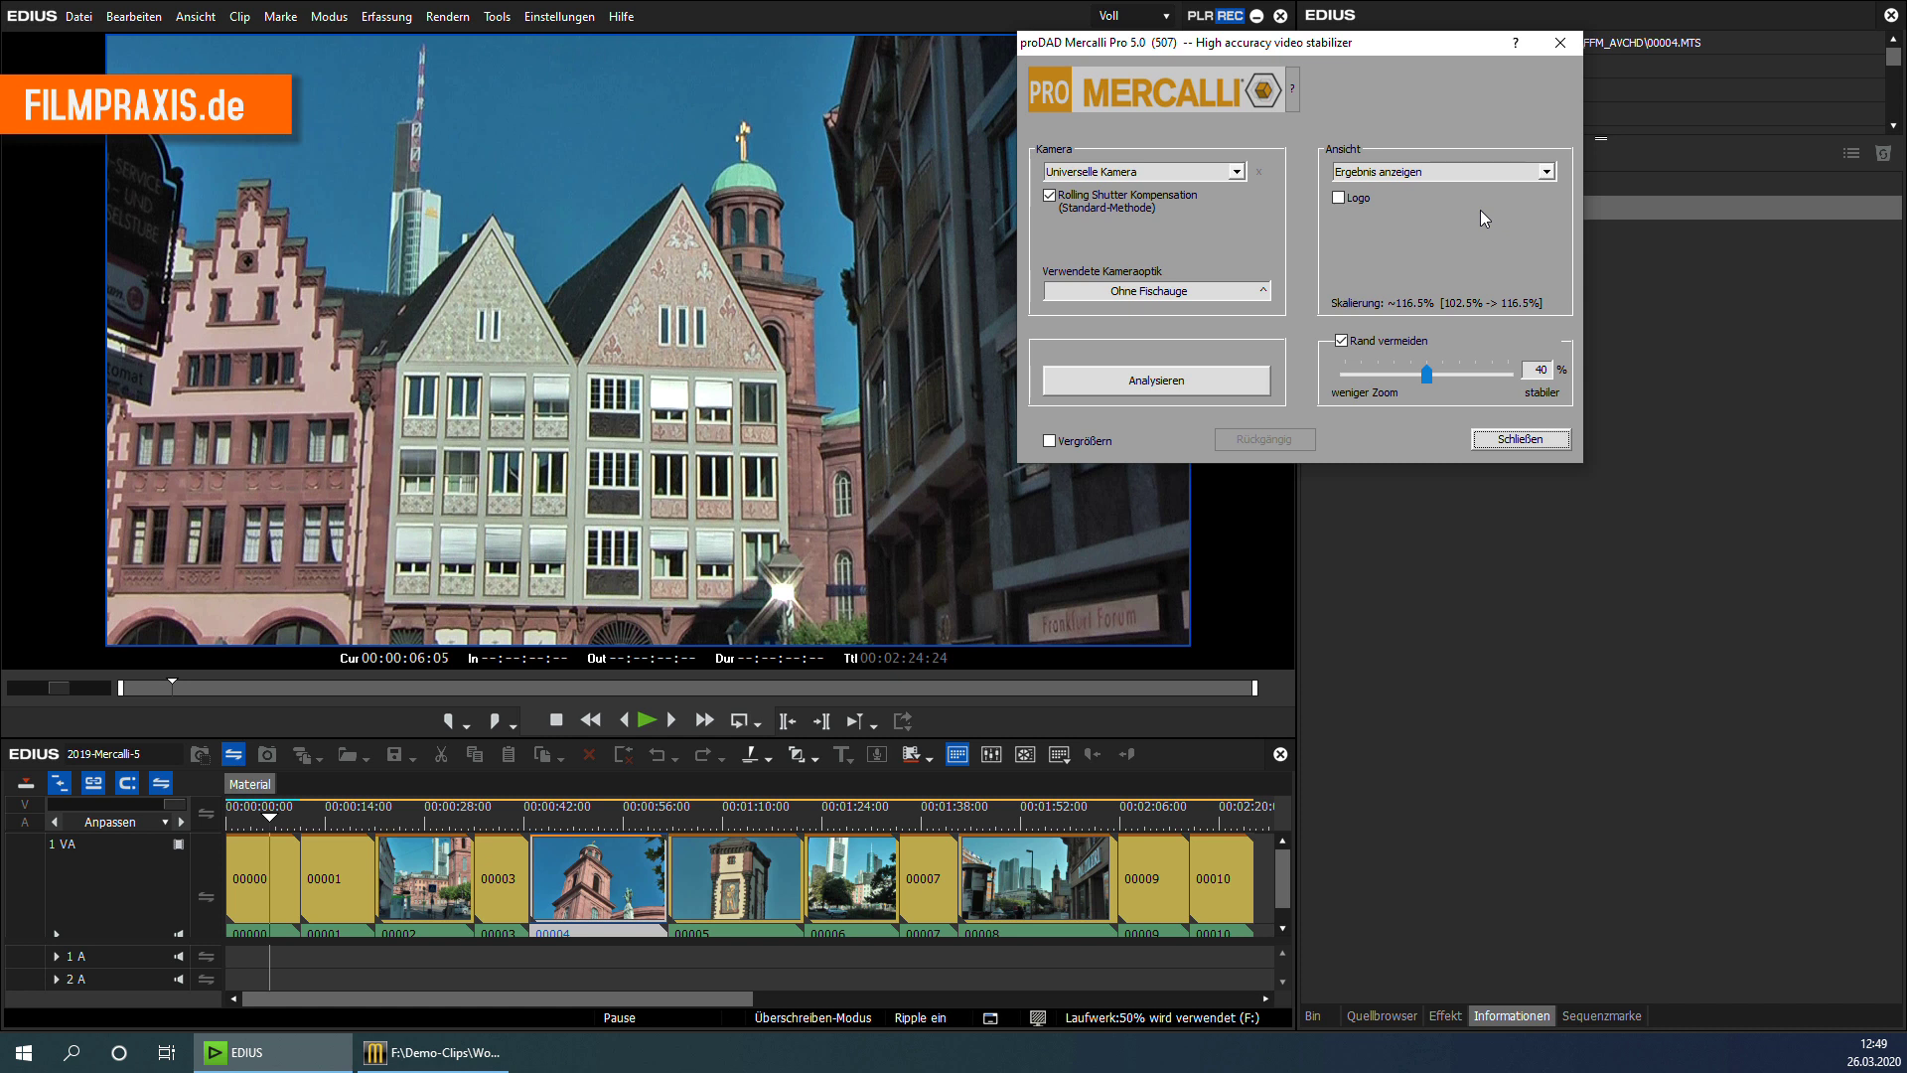
pyautogui.click(1237, 174)
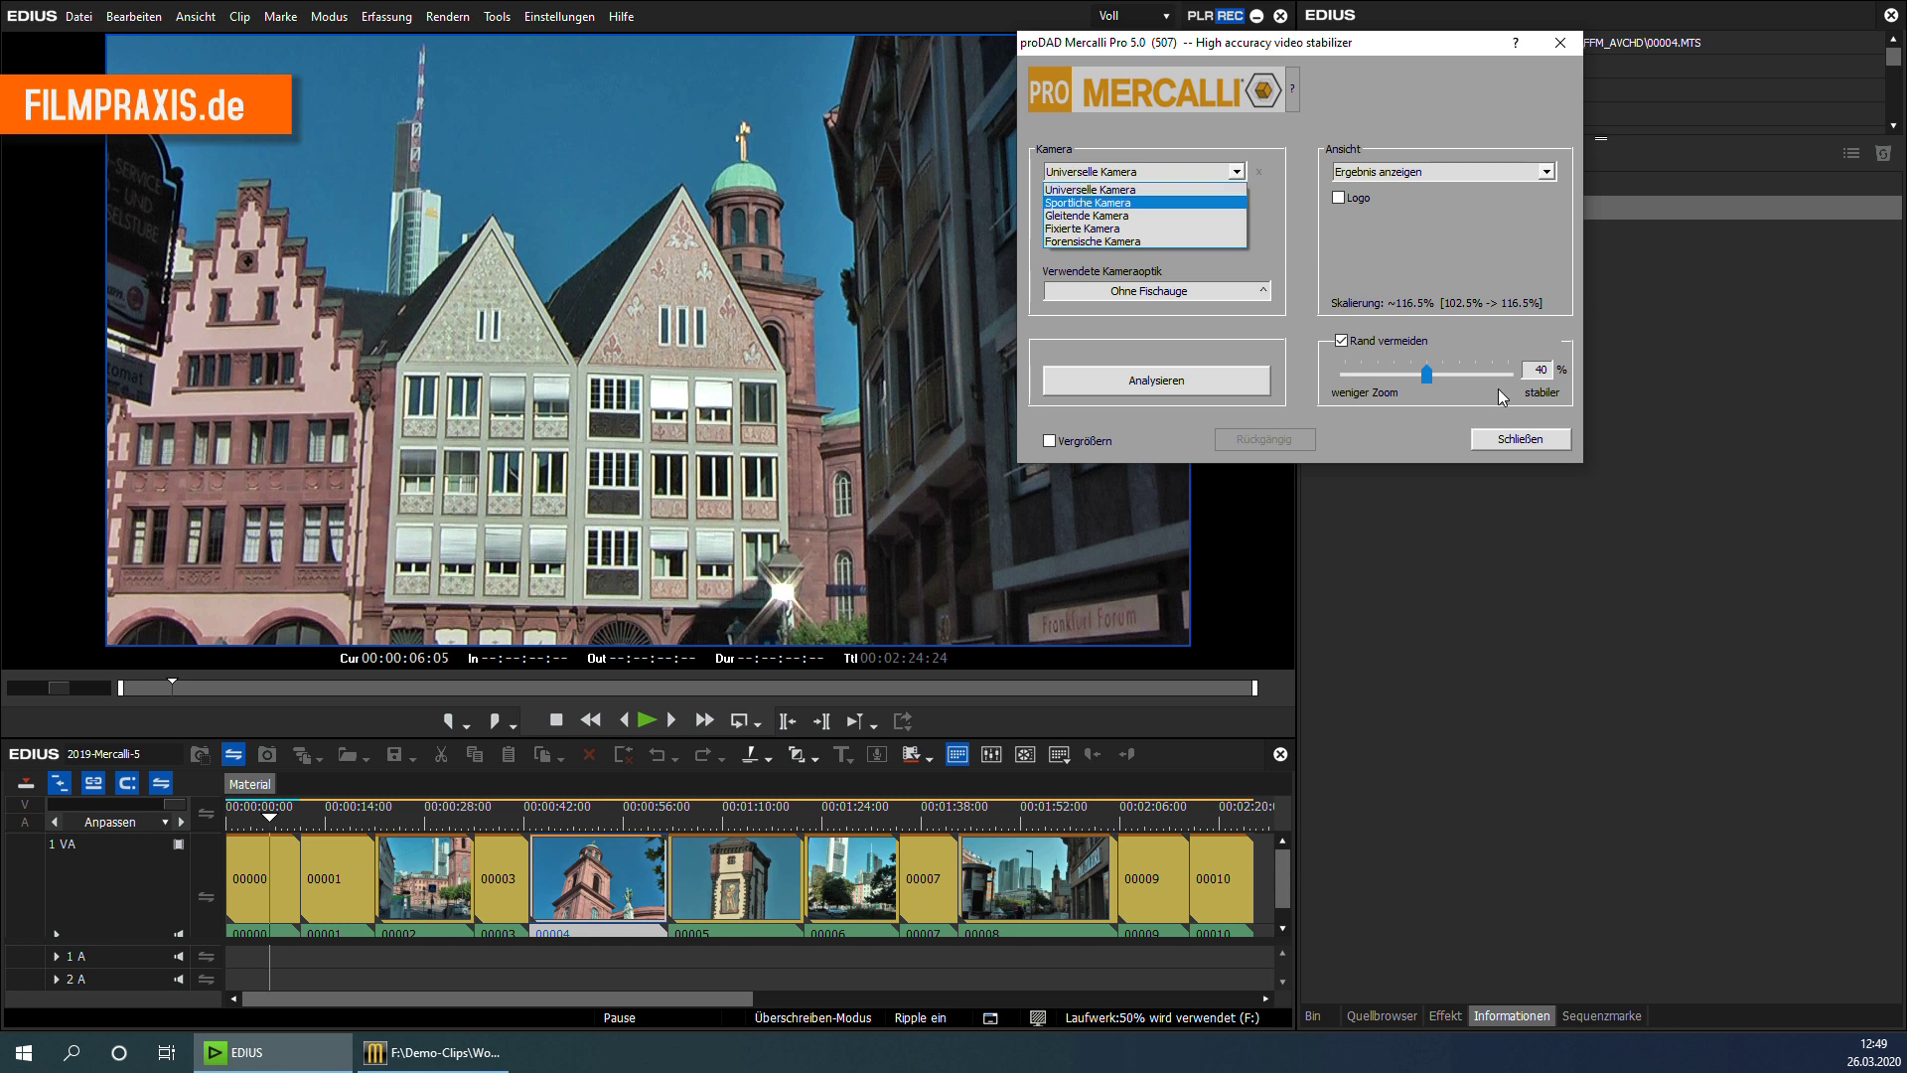
pyautogui.click(1542, 443)
pyautogui.click(1543, 440)
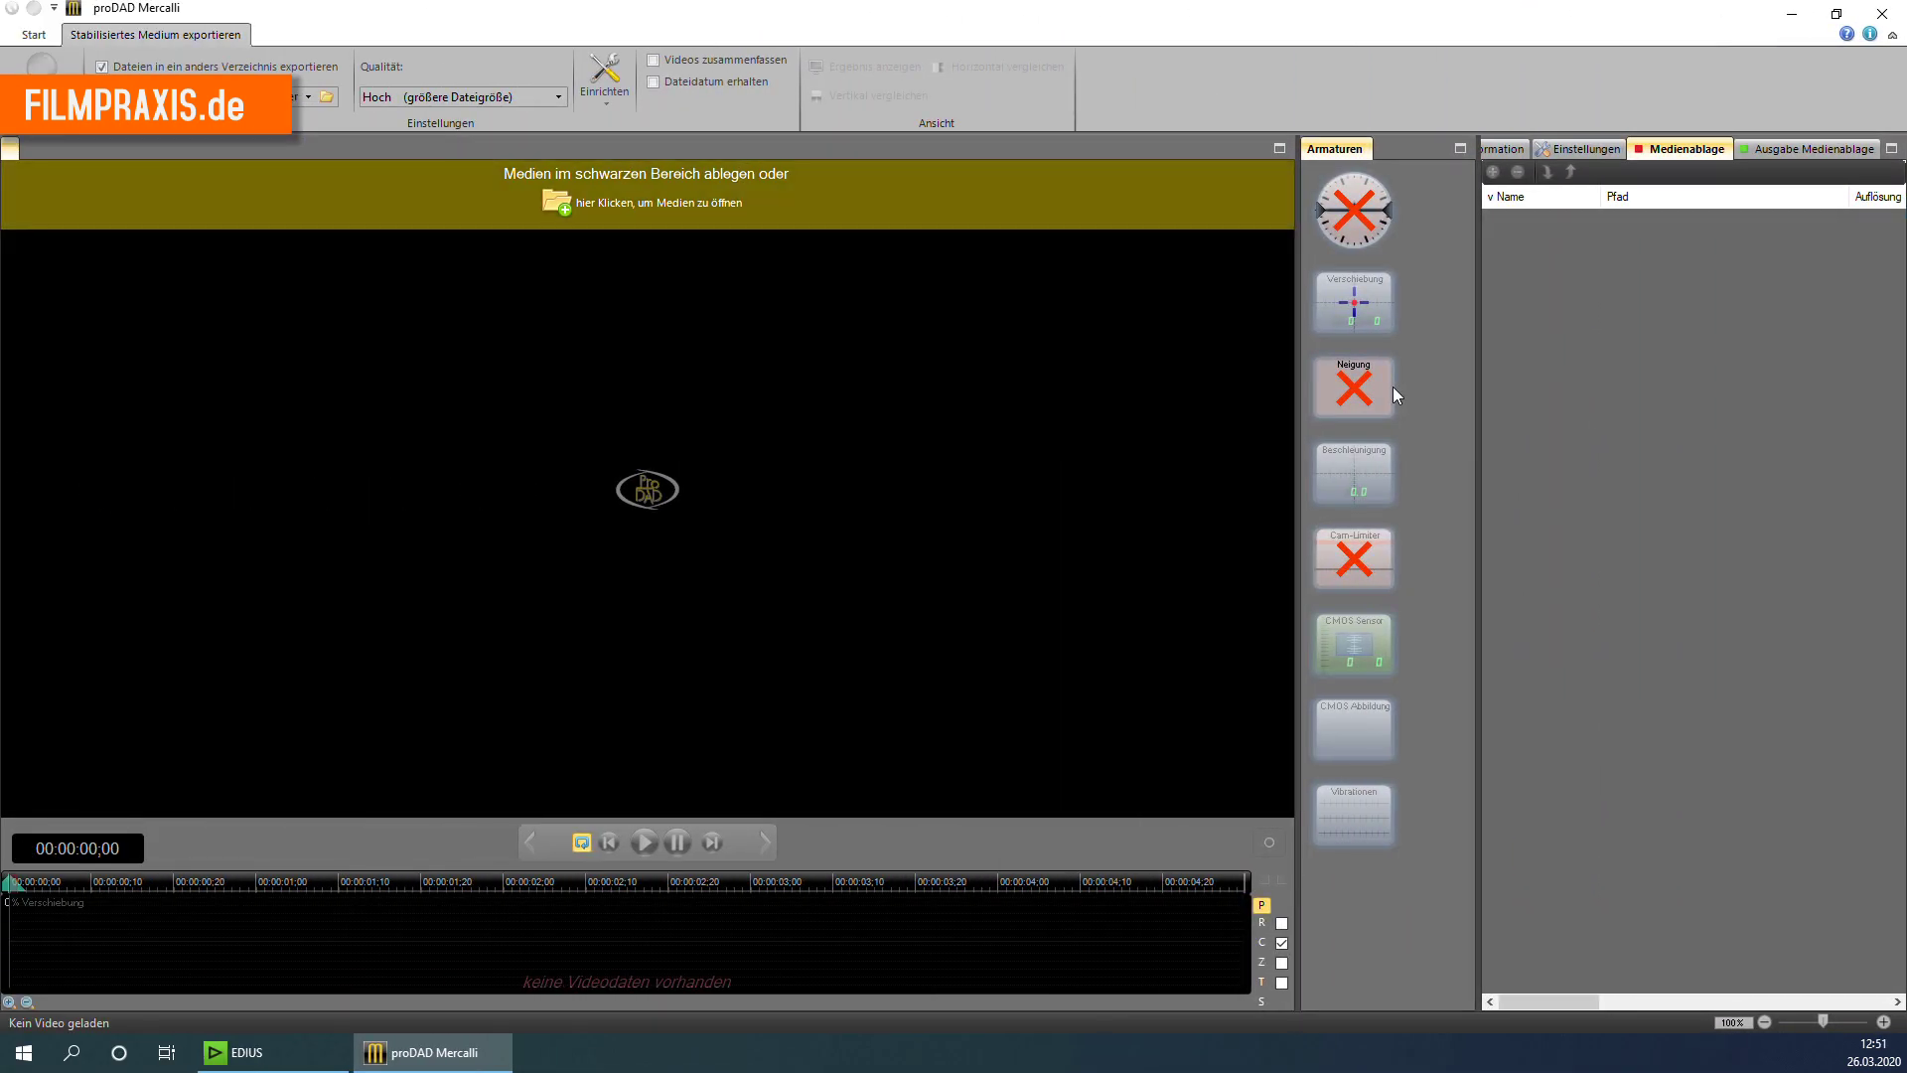
# Switch to the standalone proDAD Mercalli and import clips 00001.MTS to 00010.MTS from the FFM 10 Clips folder
pyautogui.click(691, 213)
pyautogui.moveTo(1305, 598); pyautogui.dragTo(524, 350)
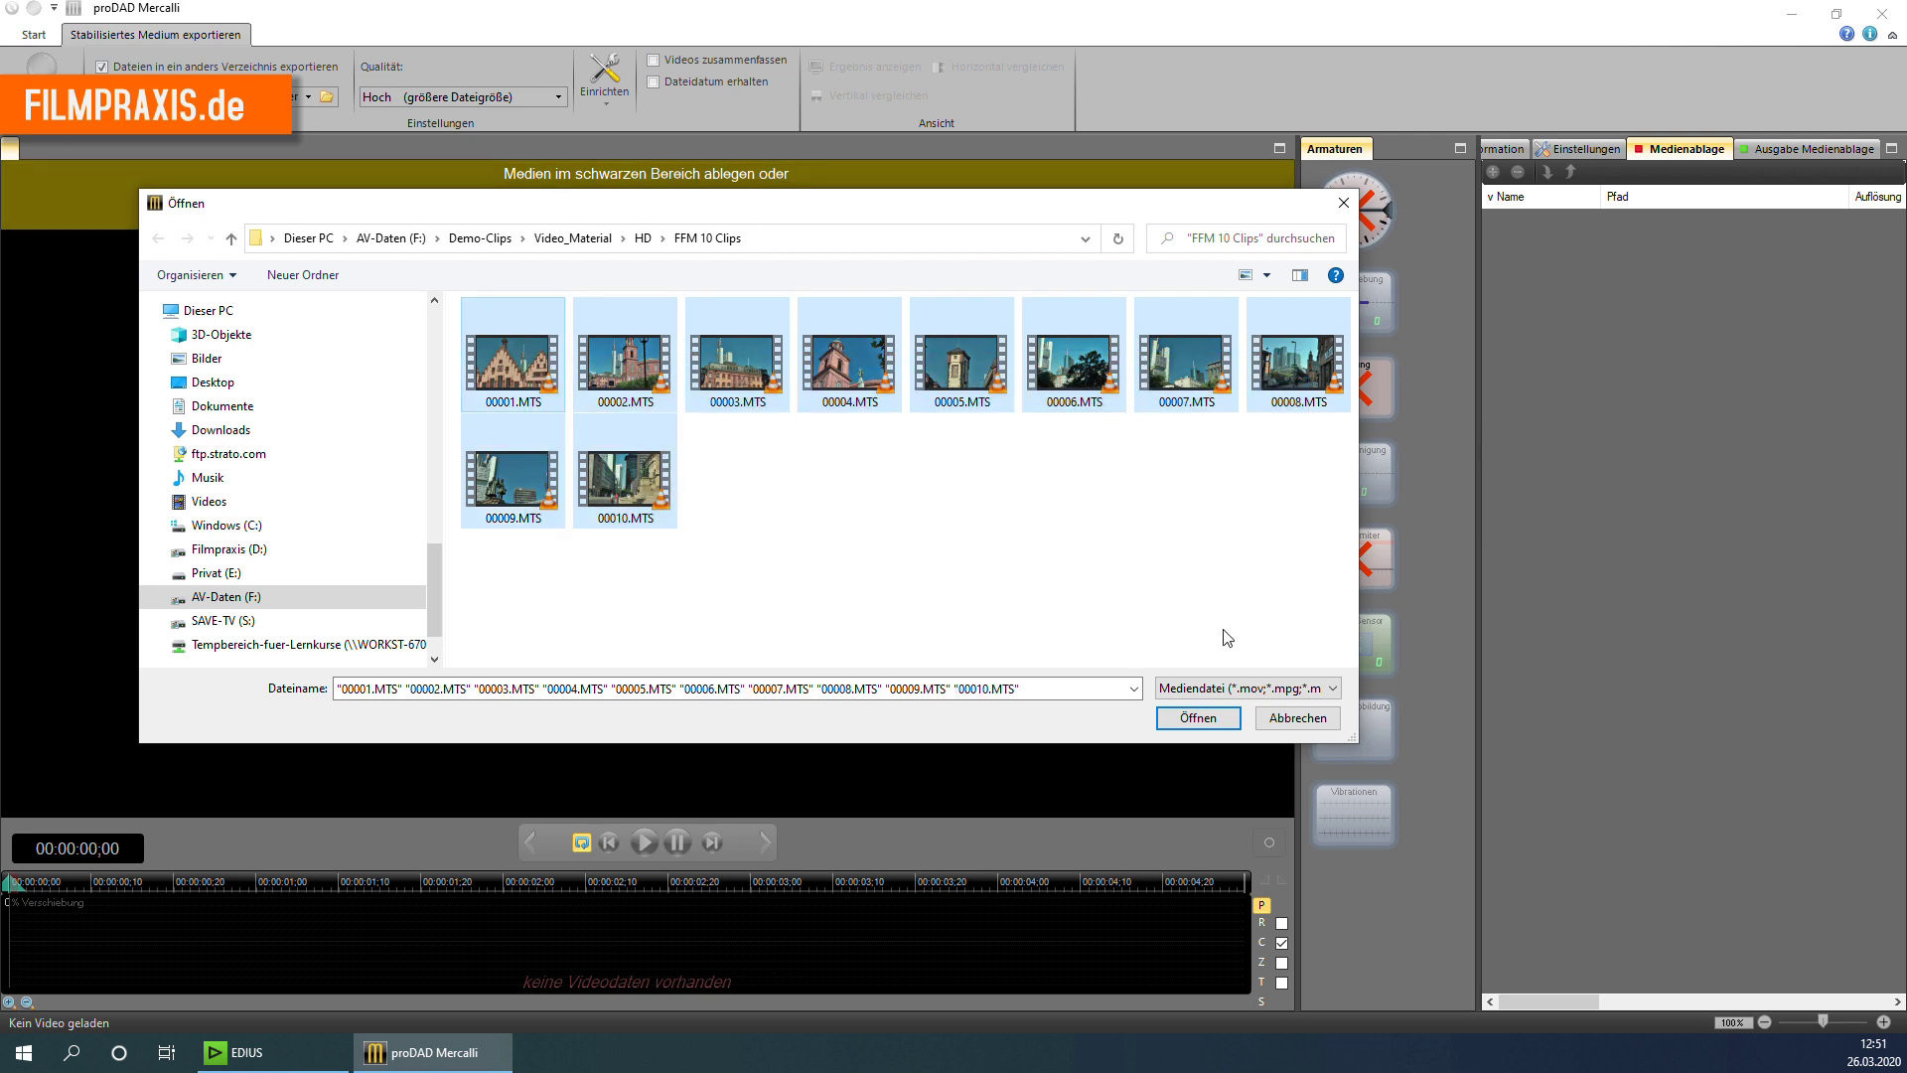
pyautogui.click(1198, 719)
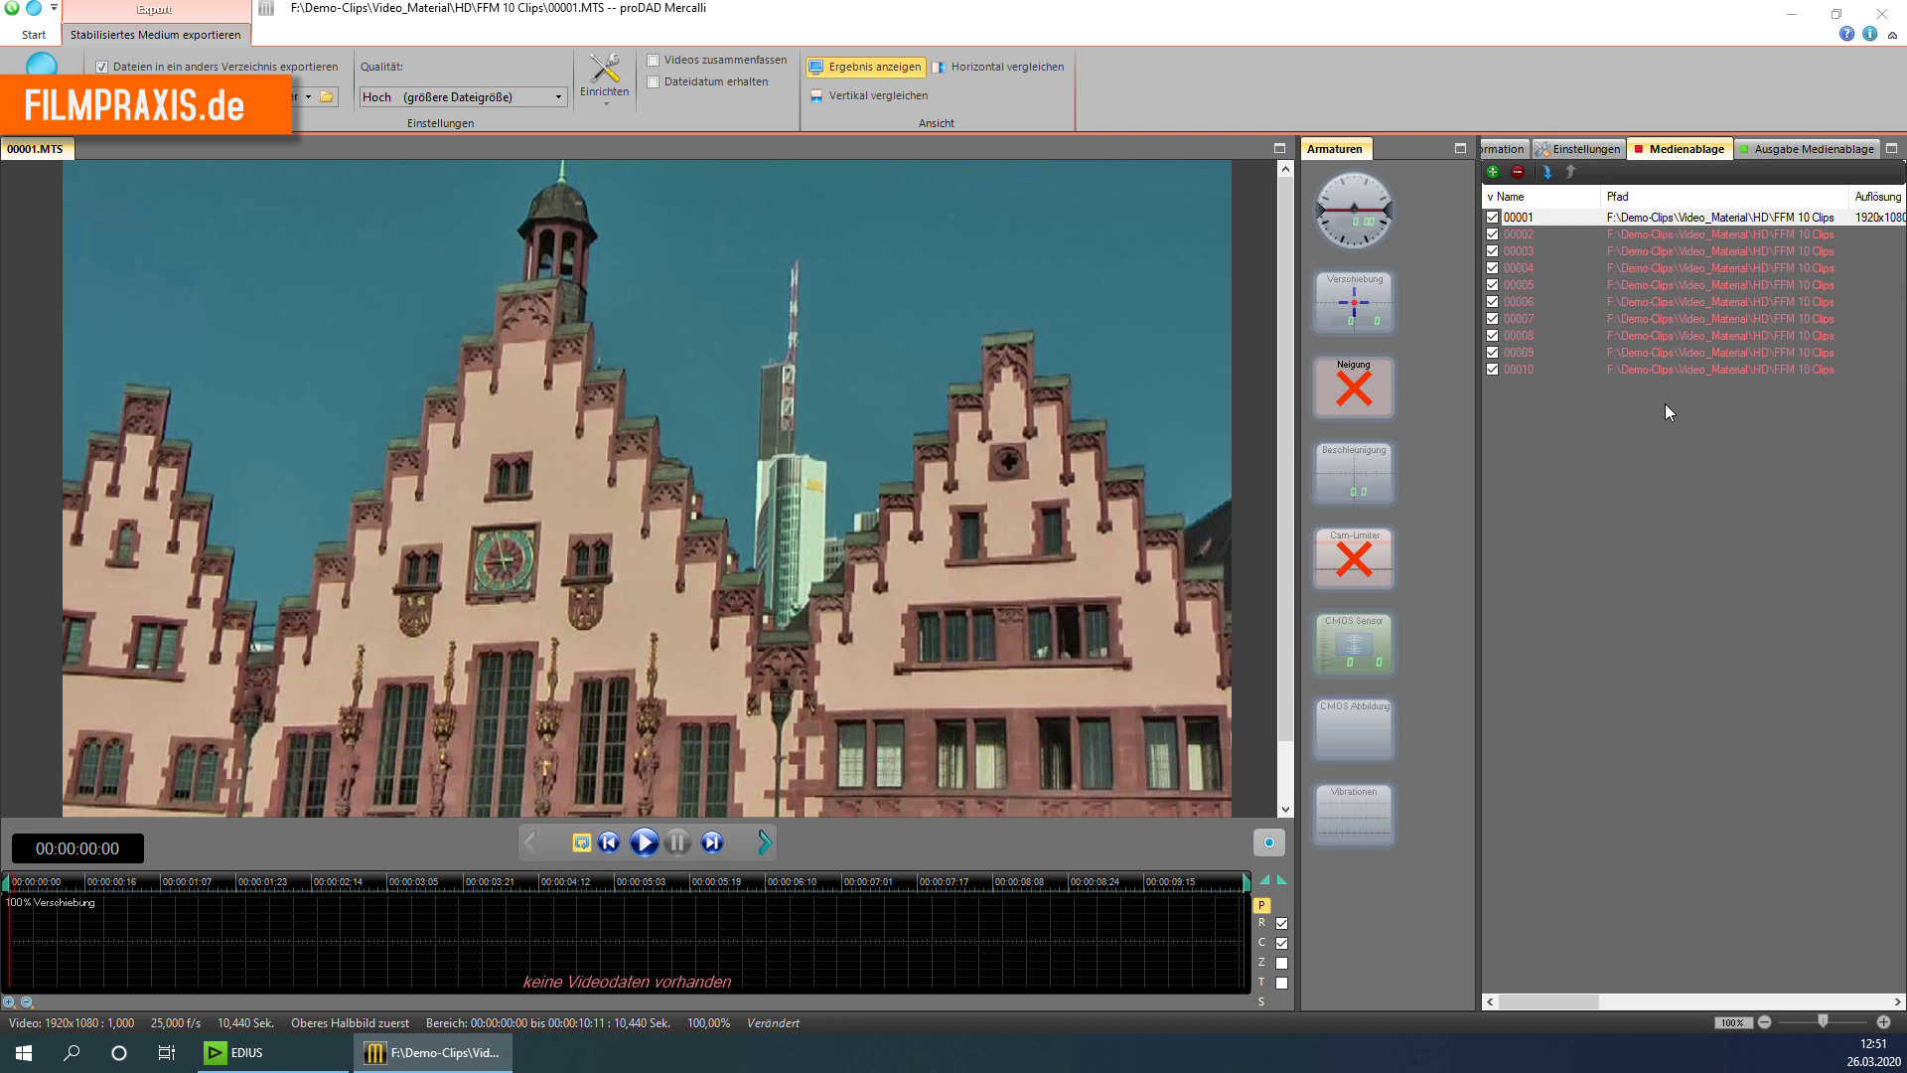
# Select all ten clips in the media list and set their camera optics to Ohne Fischauge (Standard)
pyautogui.click(34, 36)
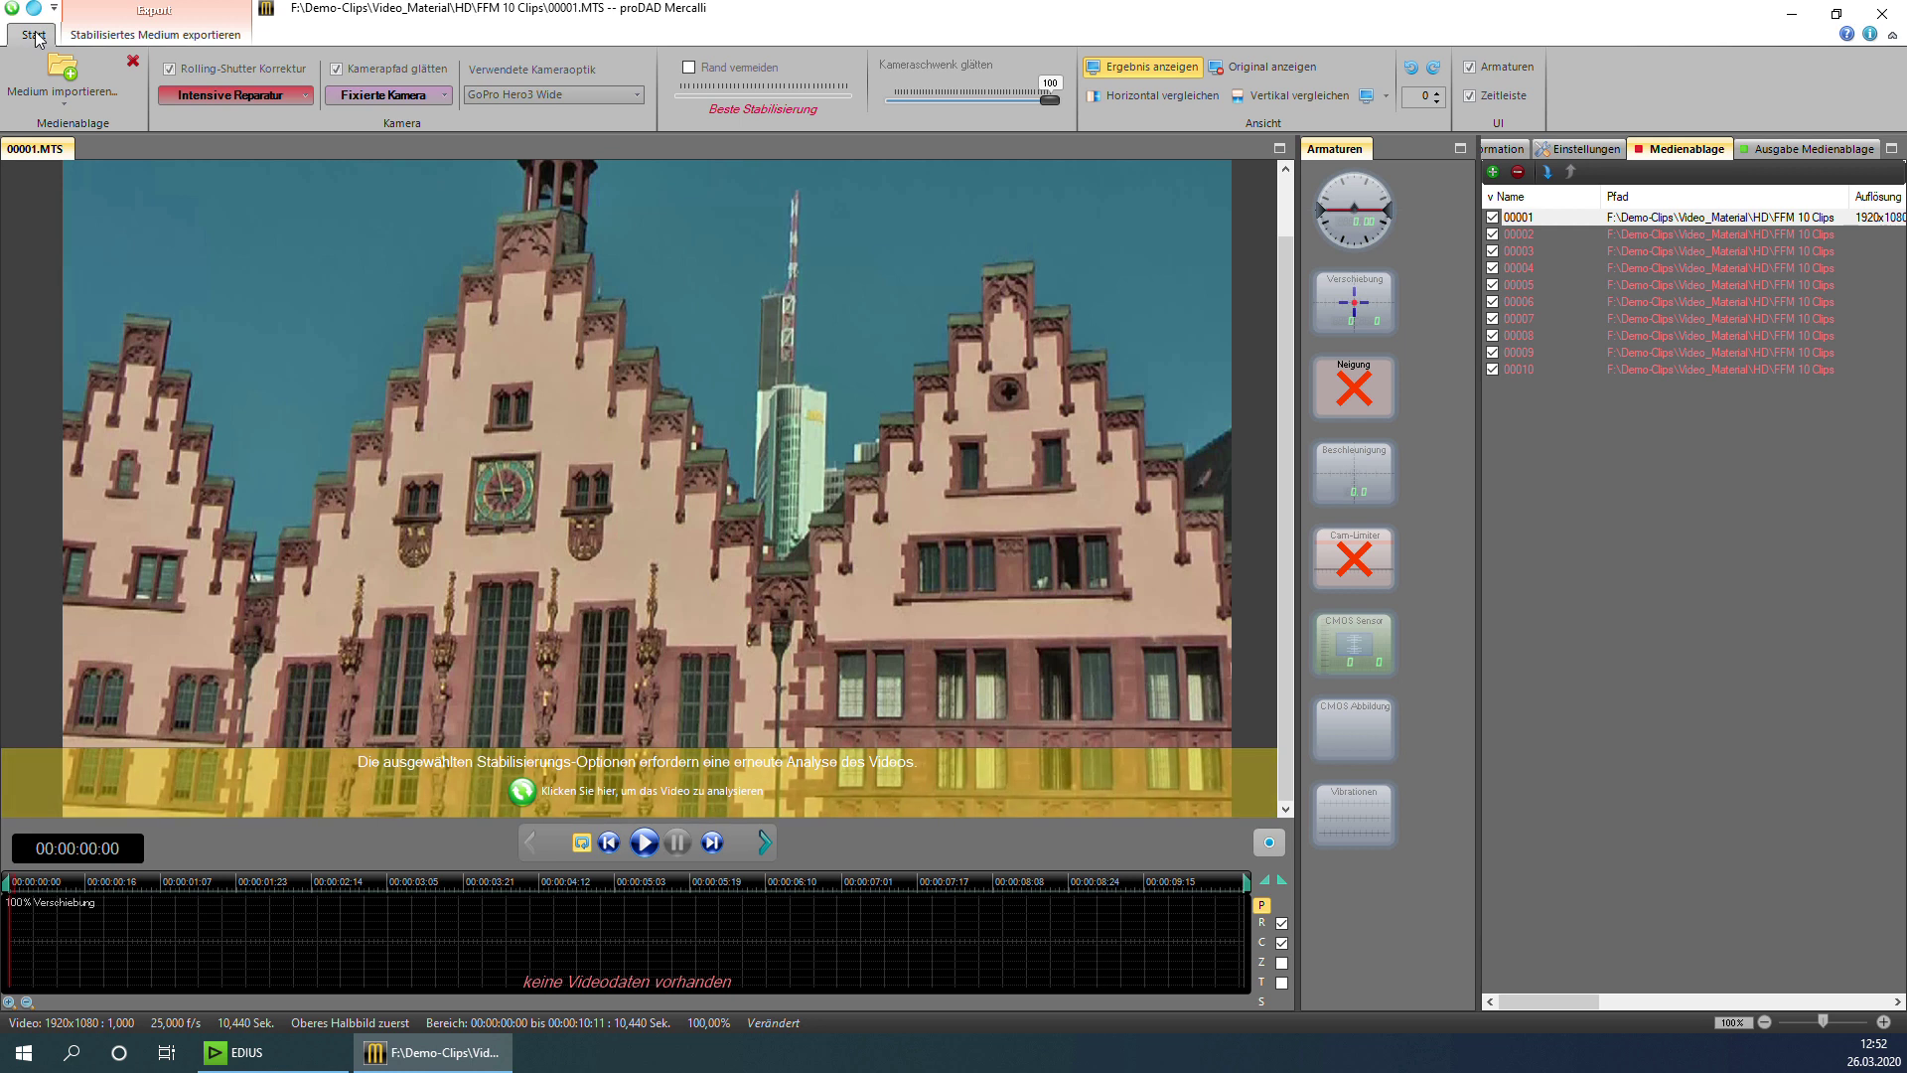
pyautogui.moveTo(1789, 541); pyautogui.dragTo(1694, 246)
pyautogui.click(542, 92)
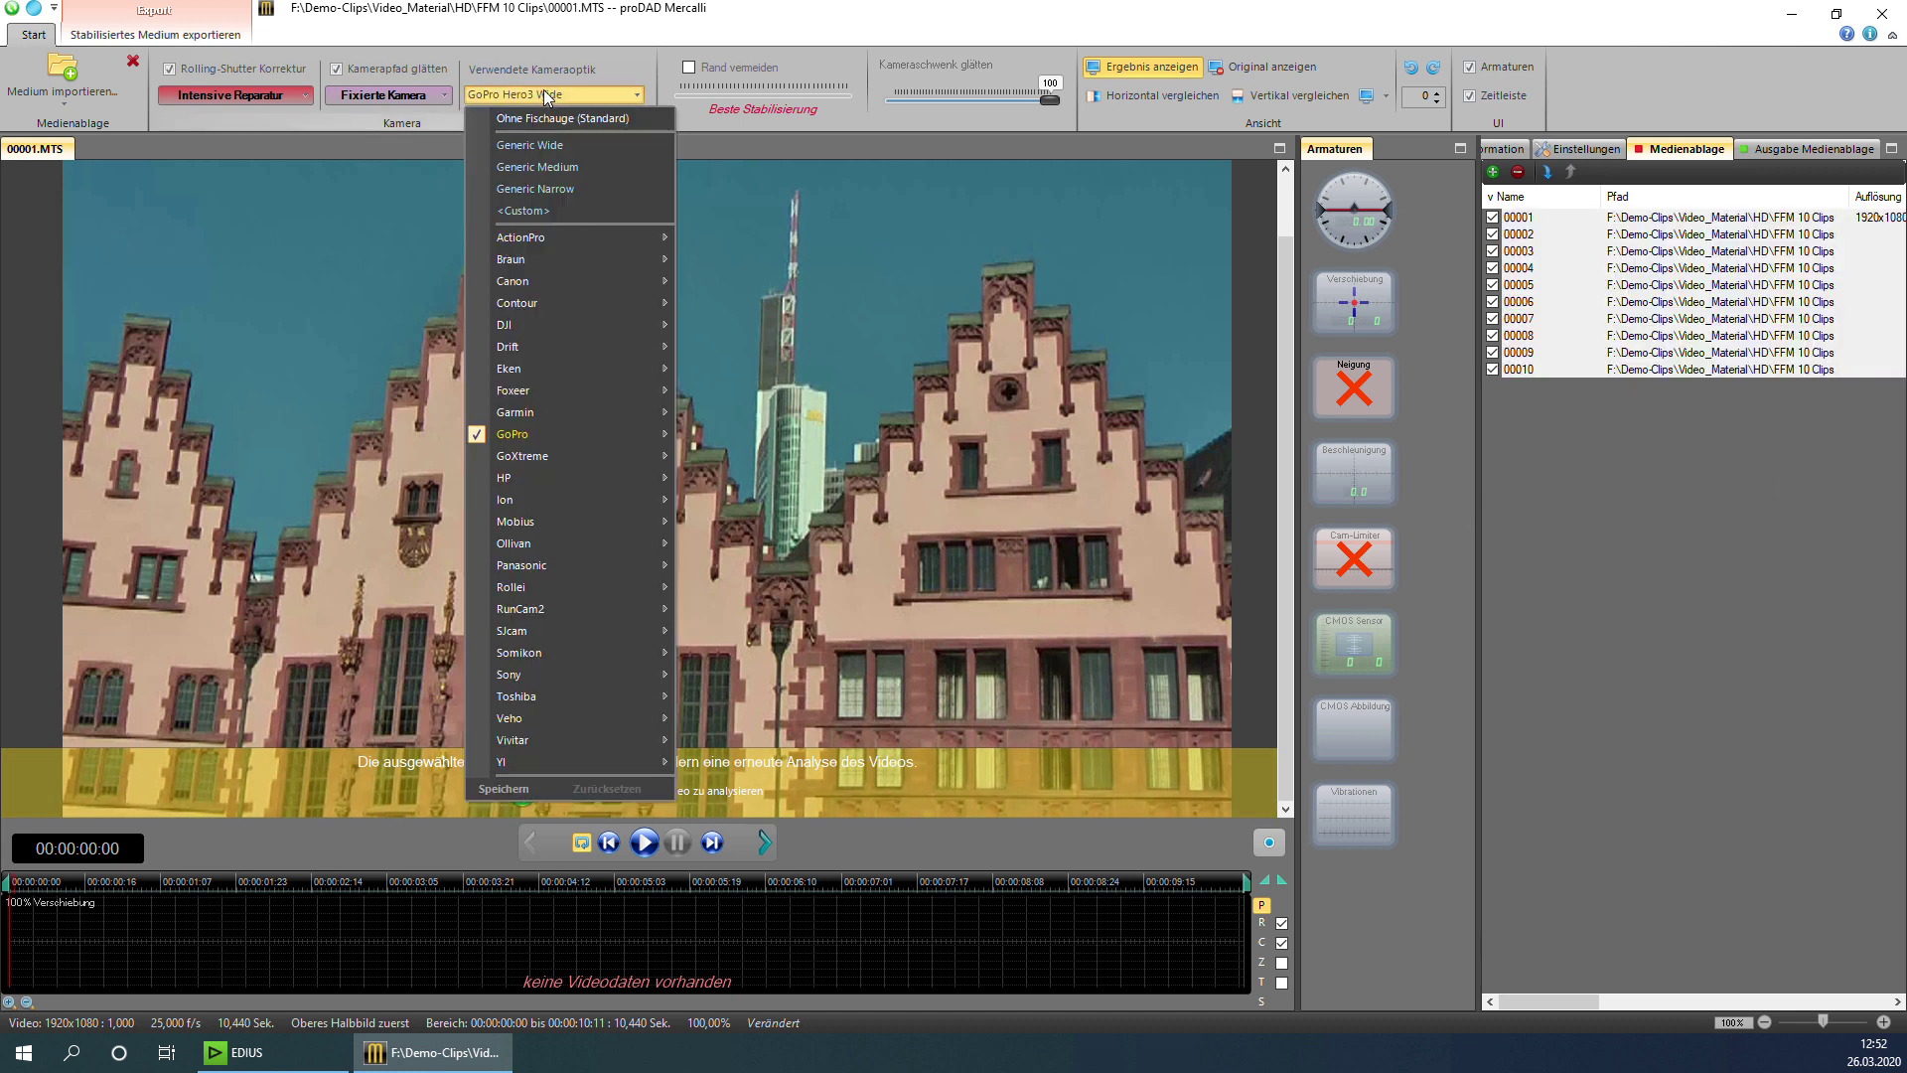
pyautogui.click(612, 121)
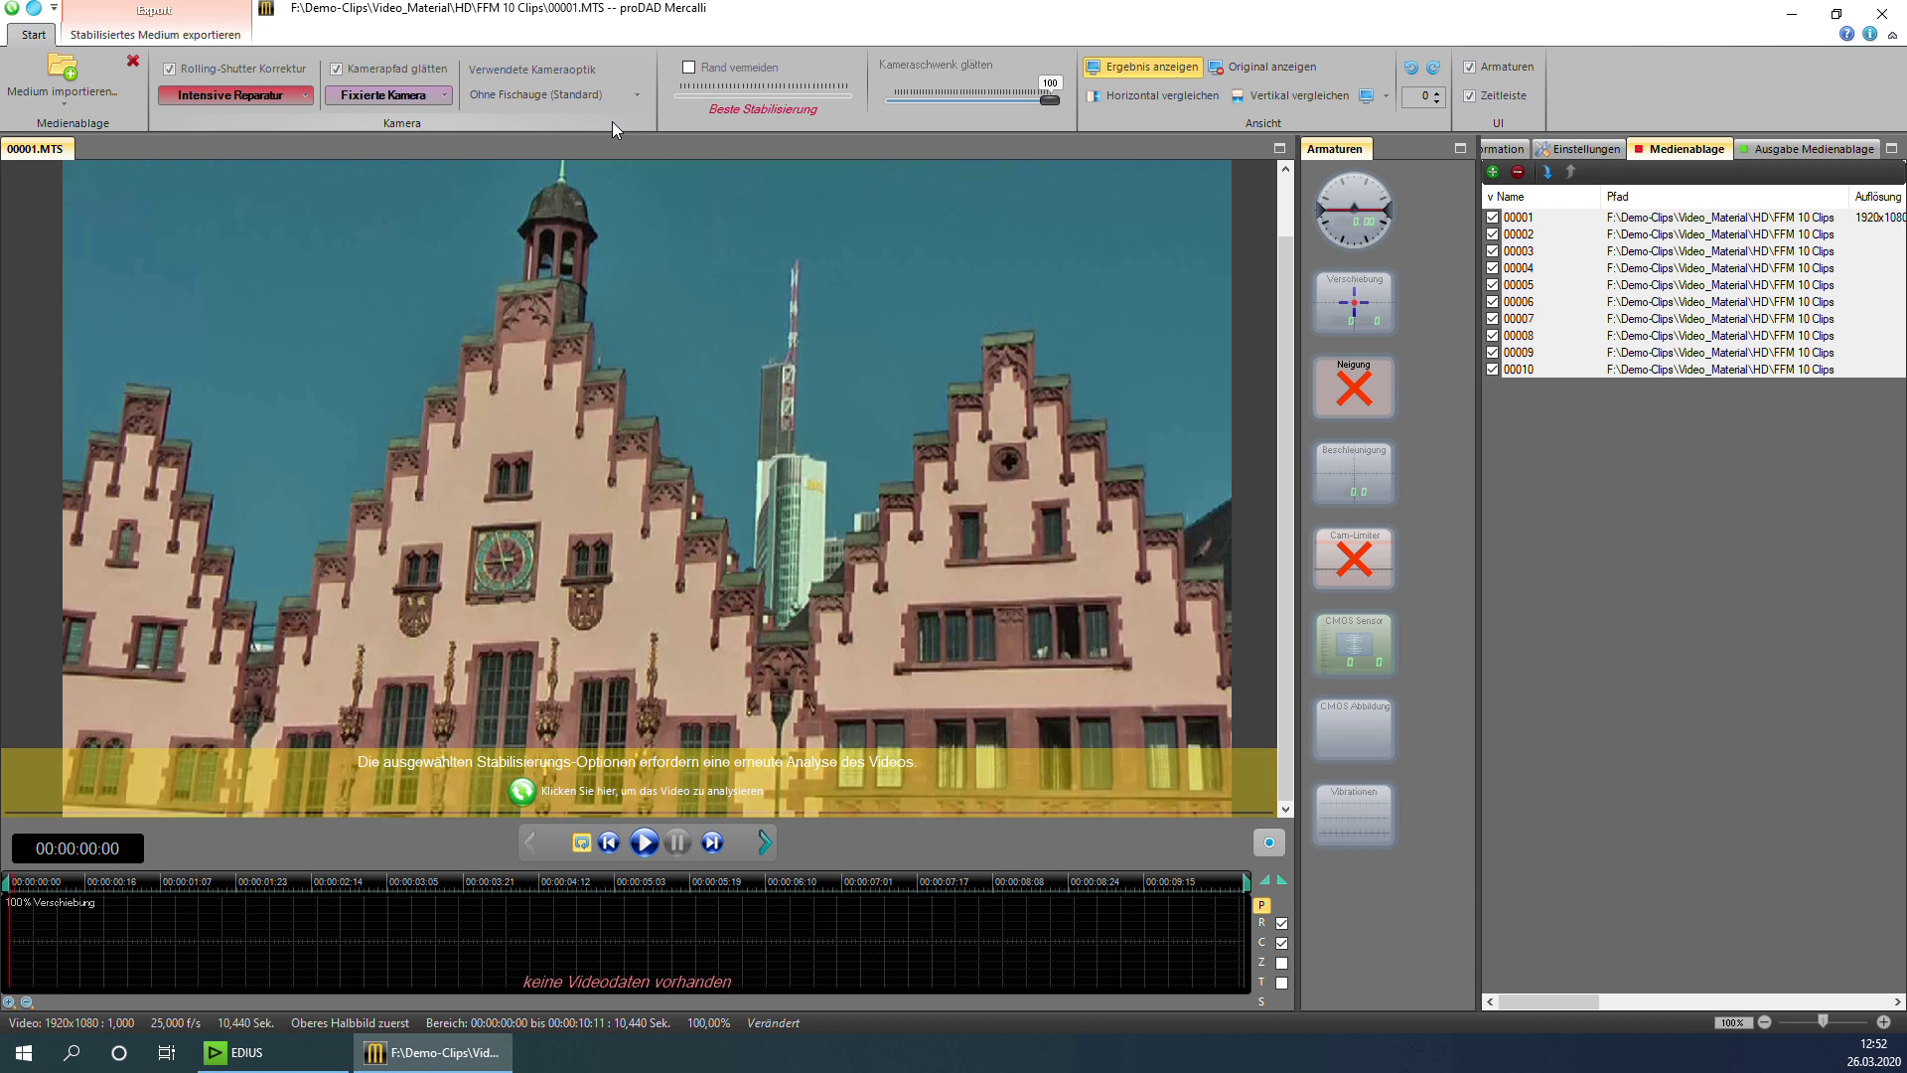
# Set the selected clips' rolling-shutter correction to Standard and camera path smoothing to Universelle Kamera
pyautogui.click(308, 95)
pyautogui.click(265, 139)
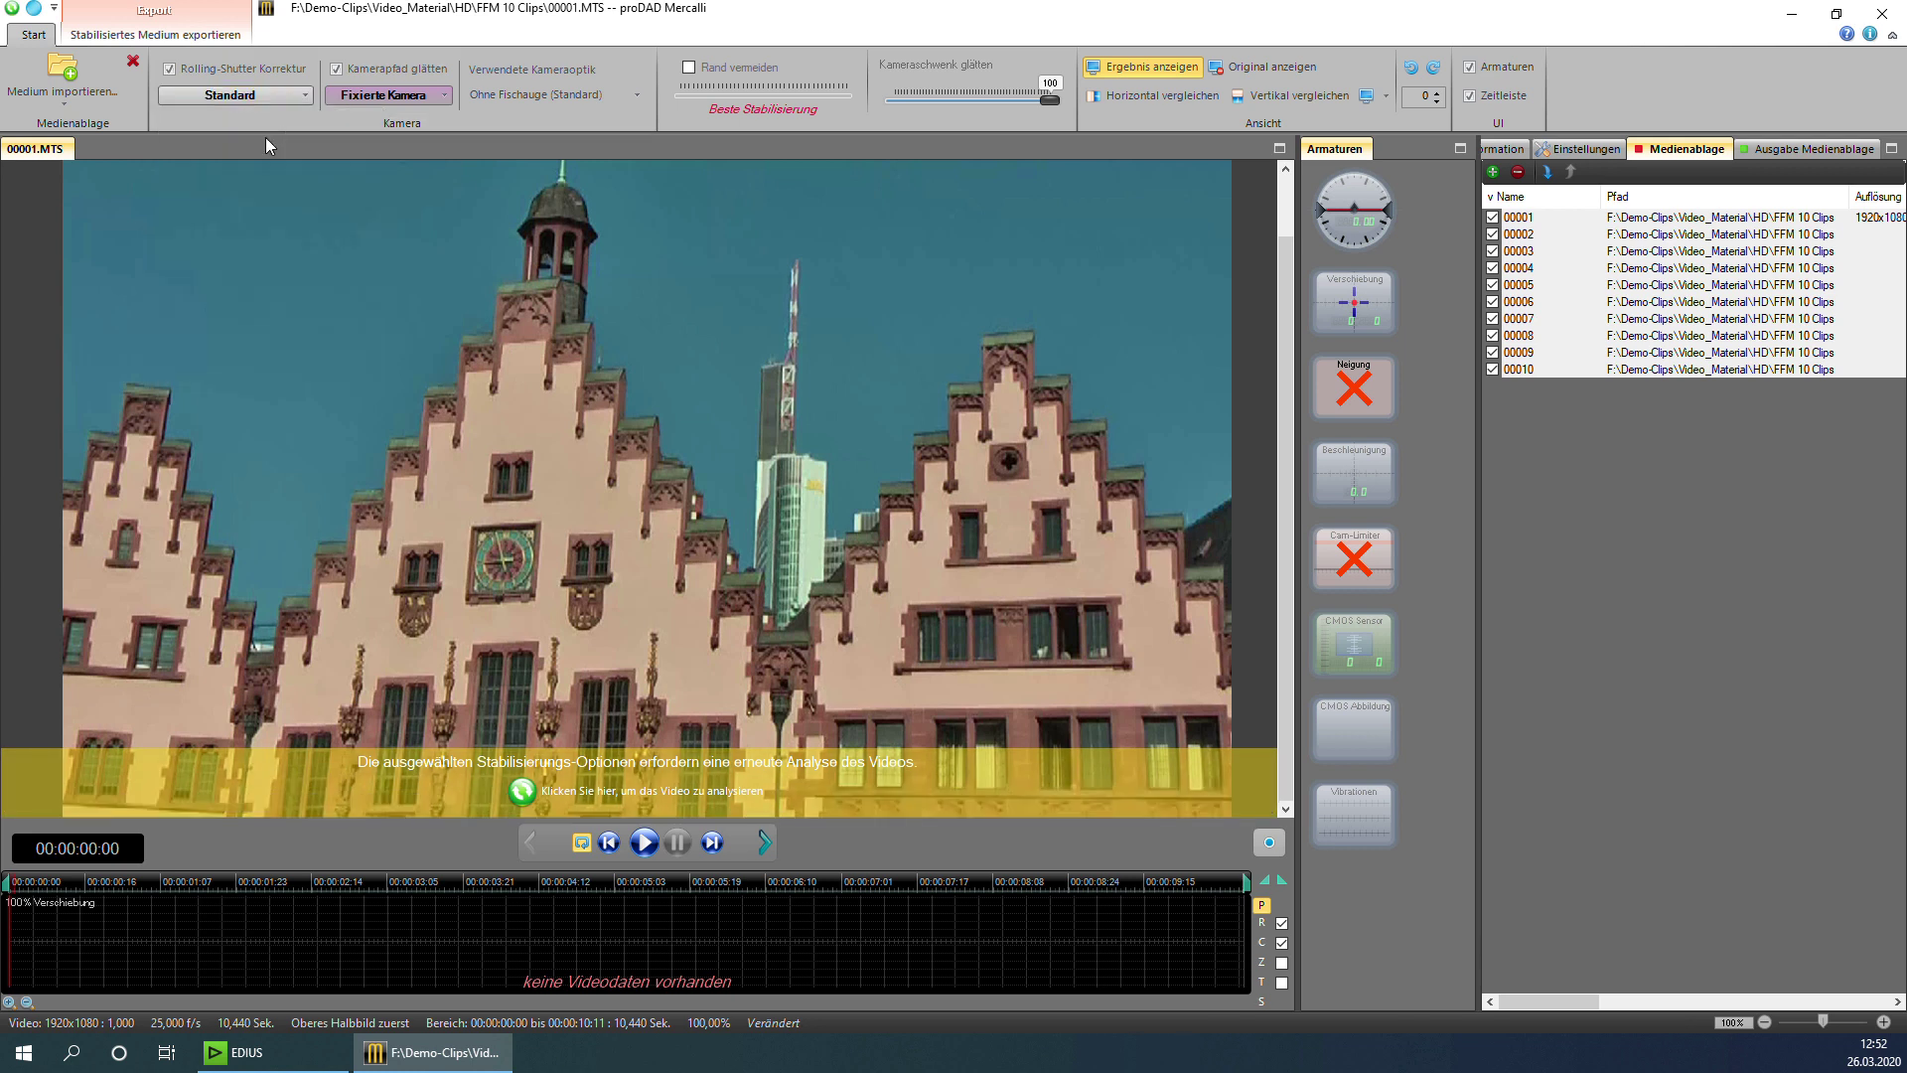
pyautogui.click(401, 93)
pyautogui.click(465, 119)
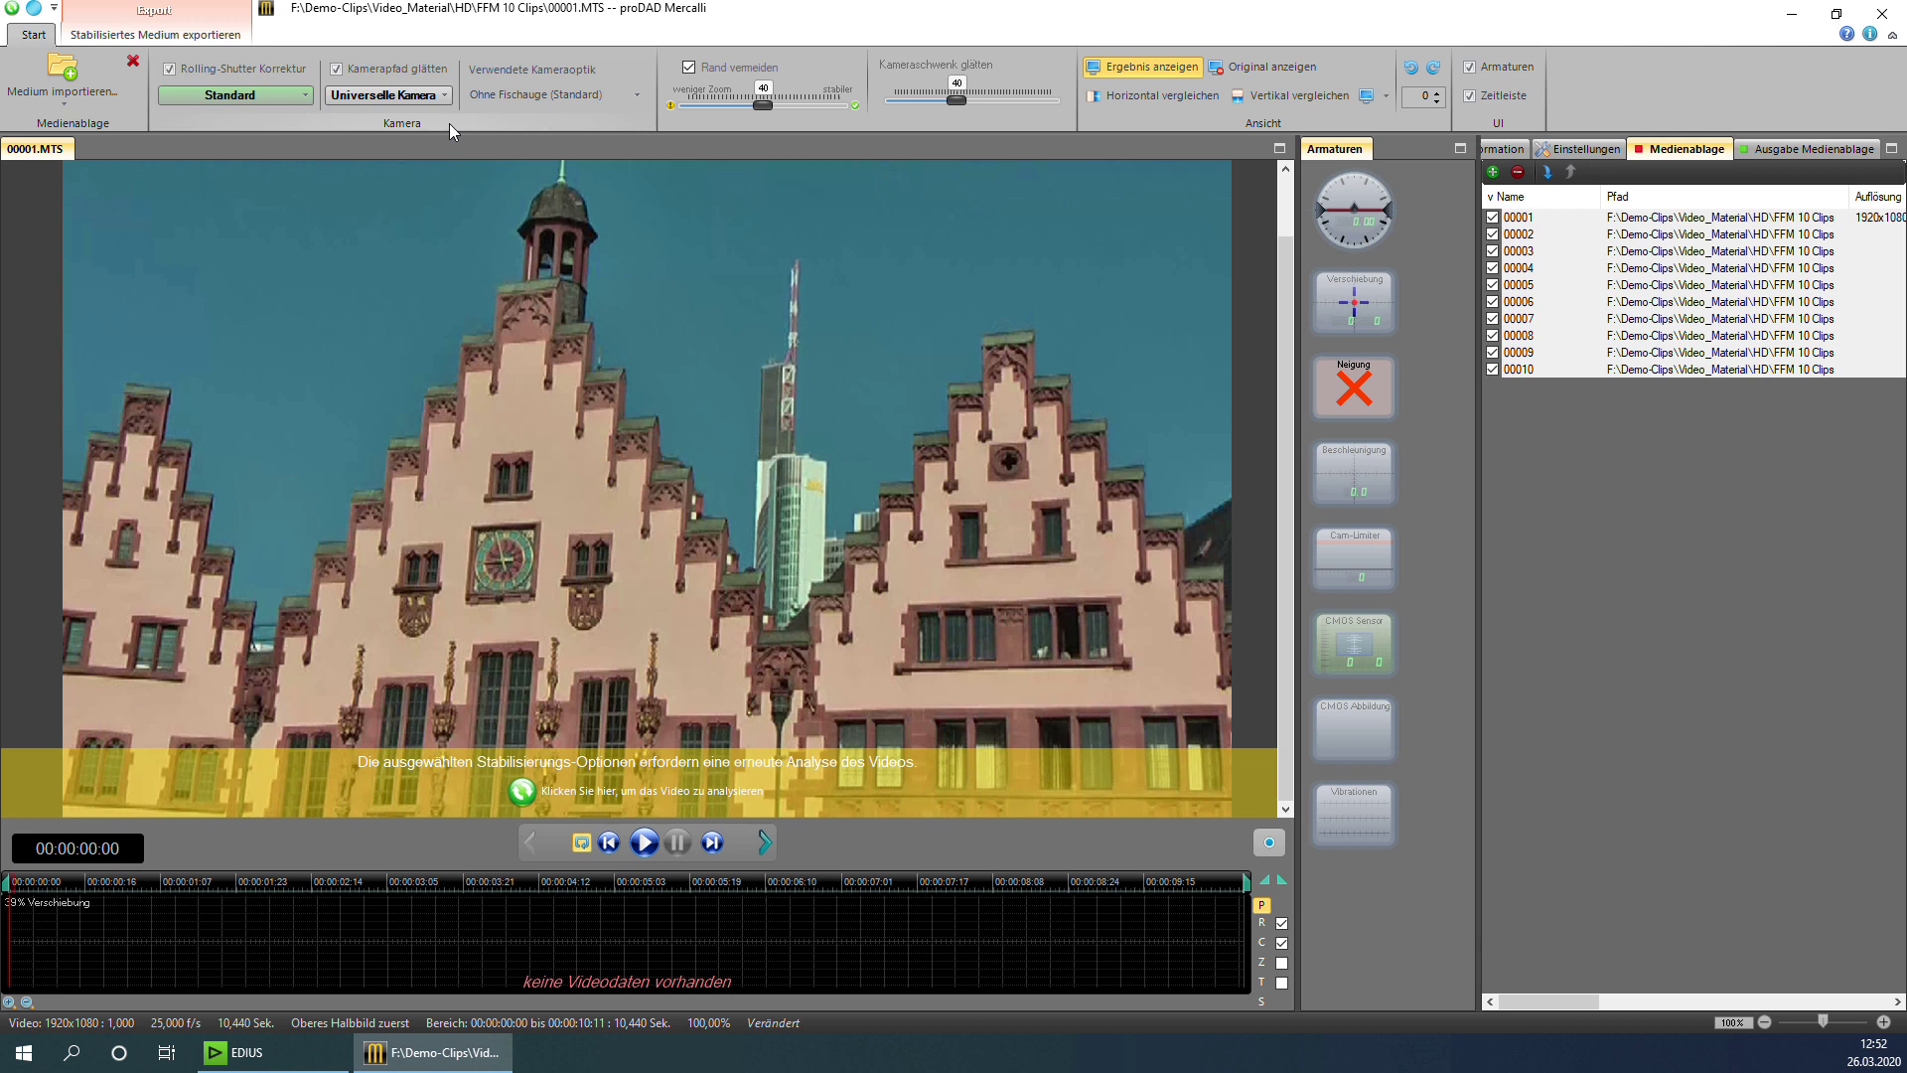
# Confirm the Exportierte Clips folder inside Wobbeling-CMOS-Fehler as the export destination
pyautogui.click(139, 43)
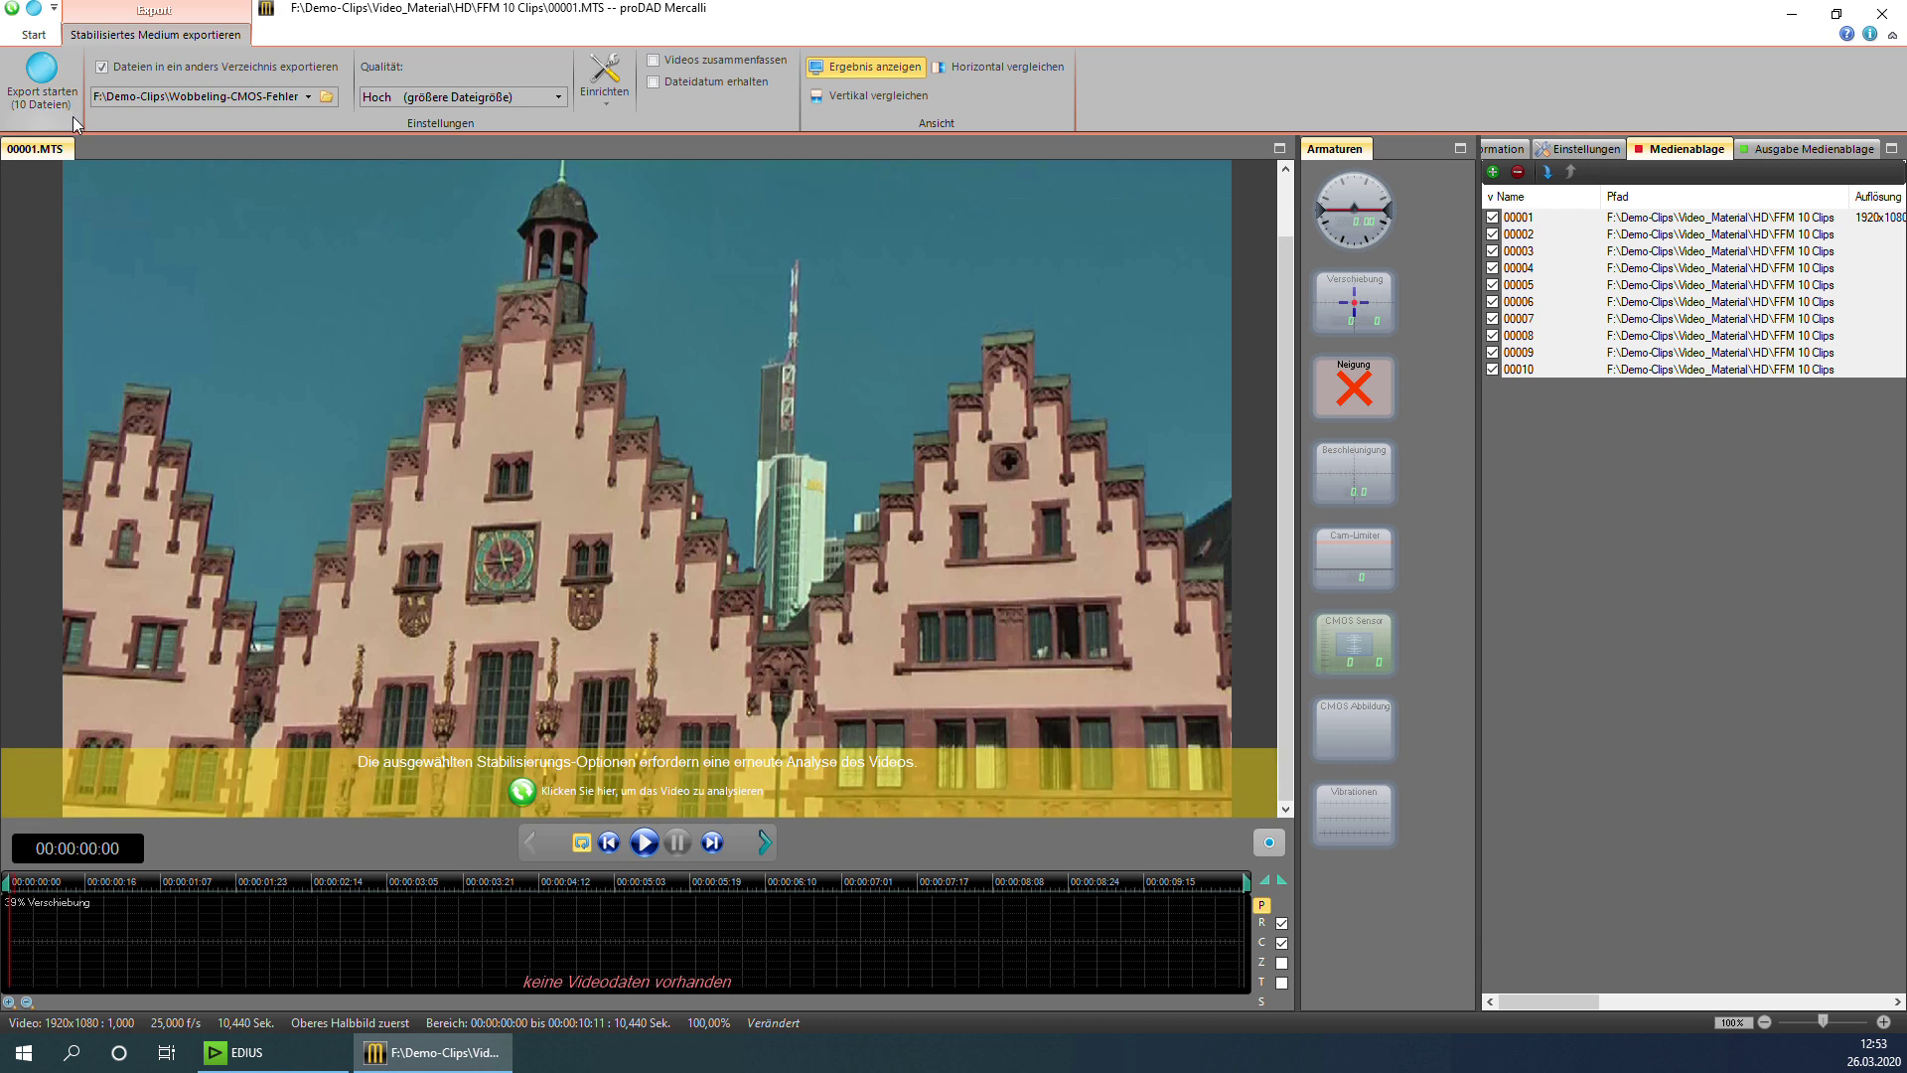
pyautogui.click(309, 96)
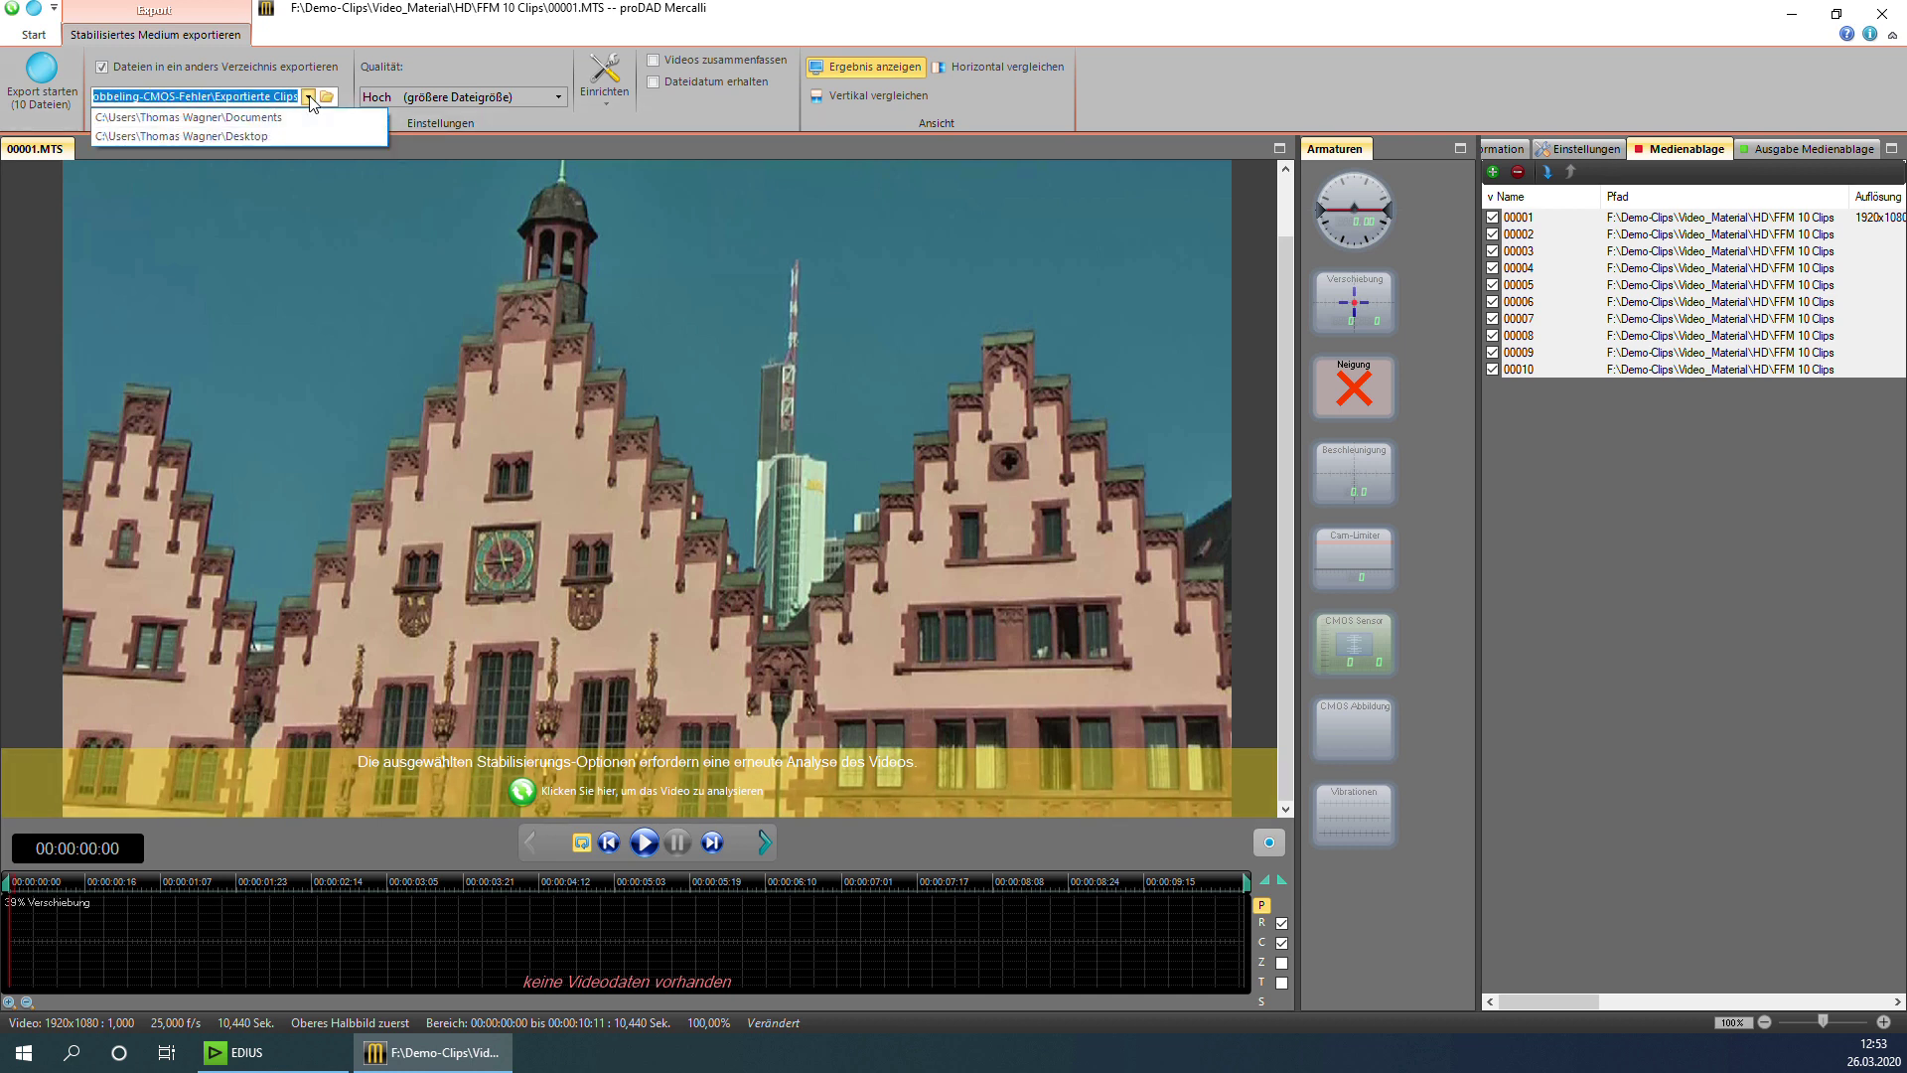
pyautogui.click(327, 97)
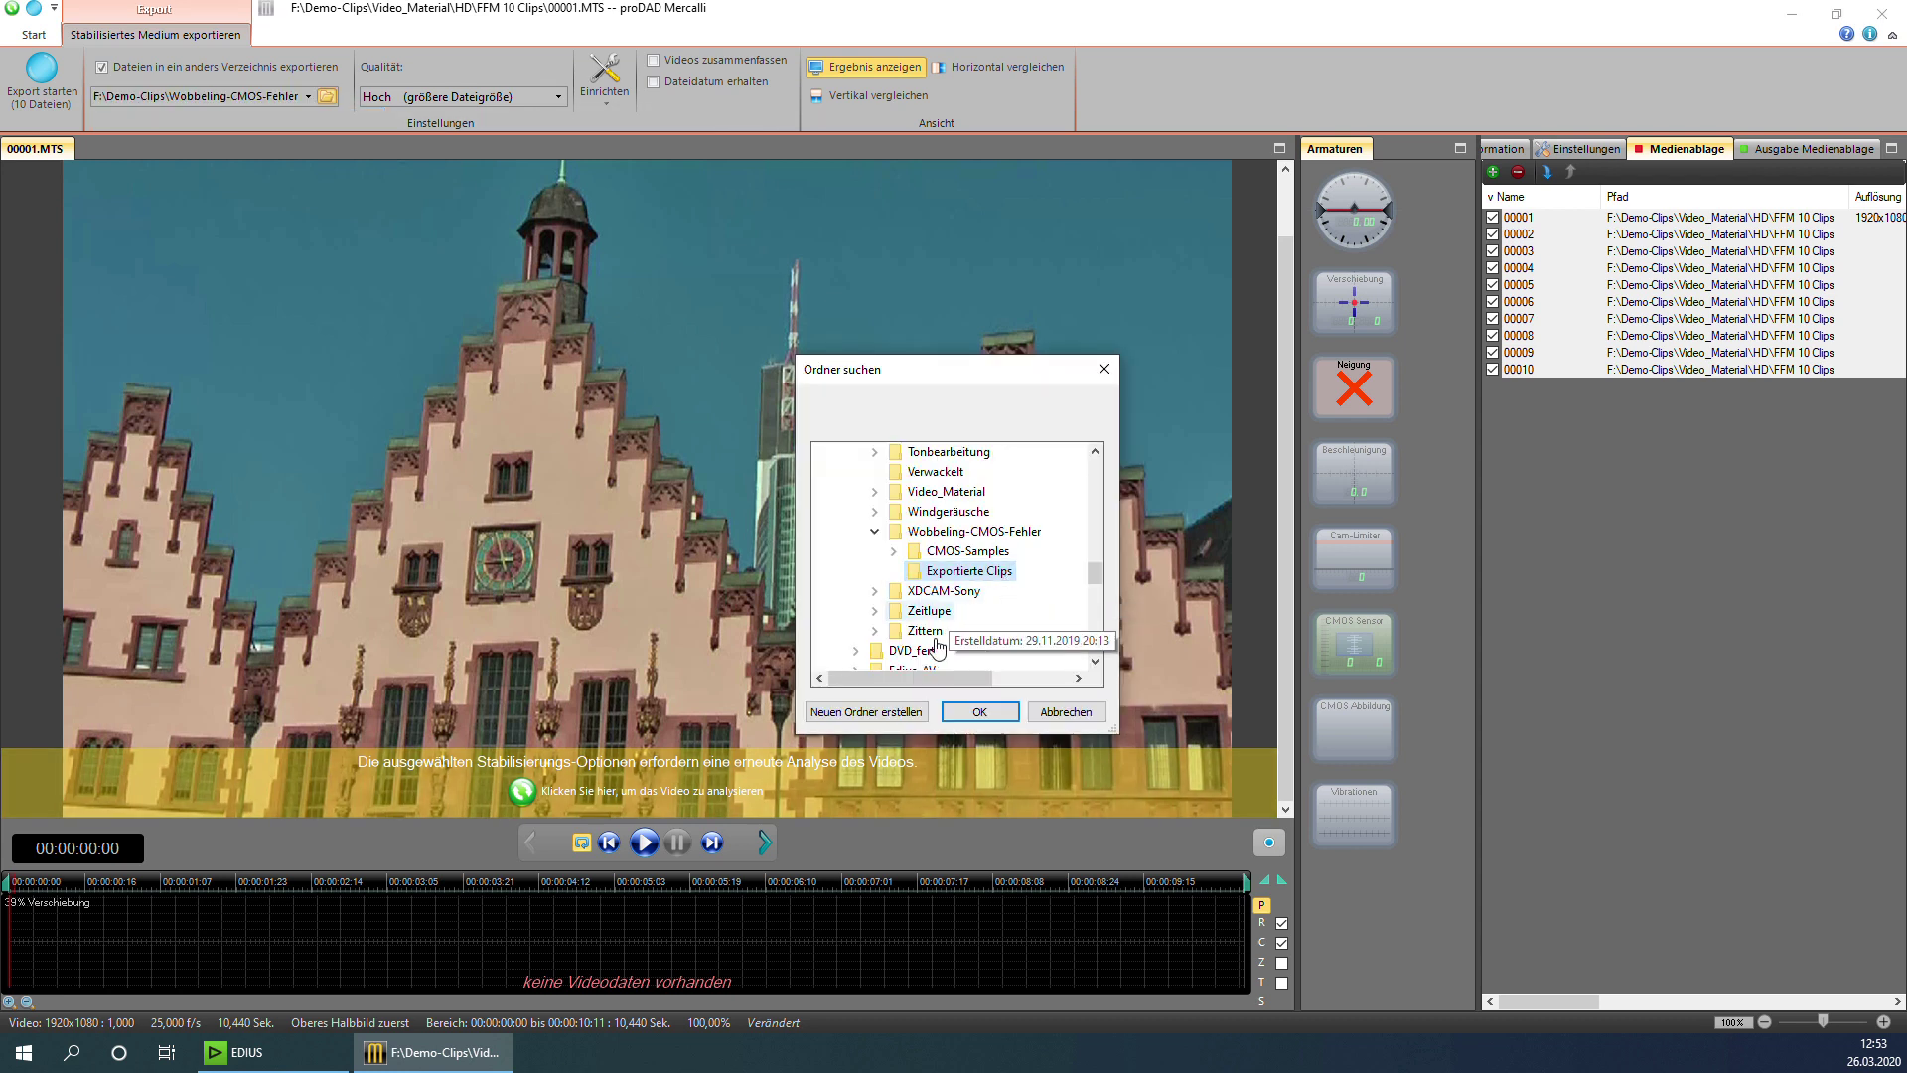
pyautogui.click(978, 712)
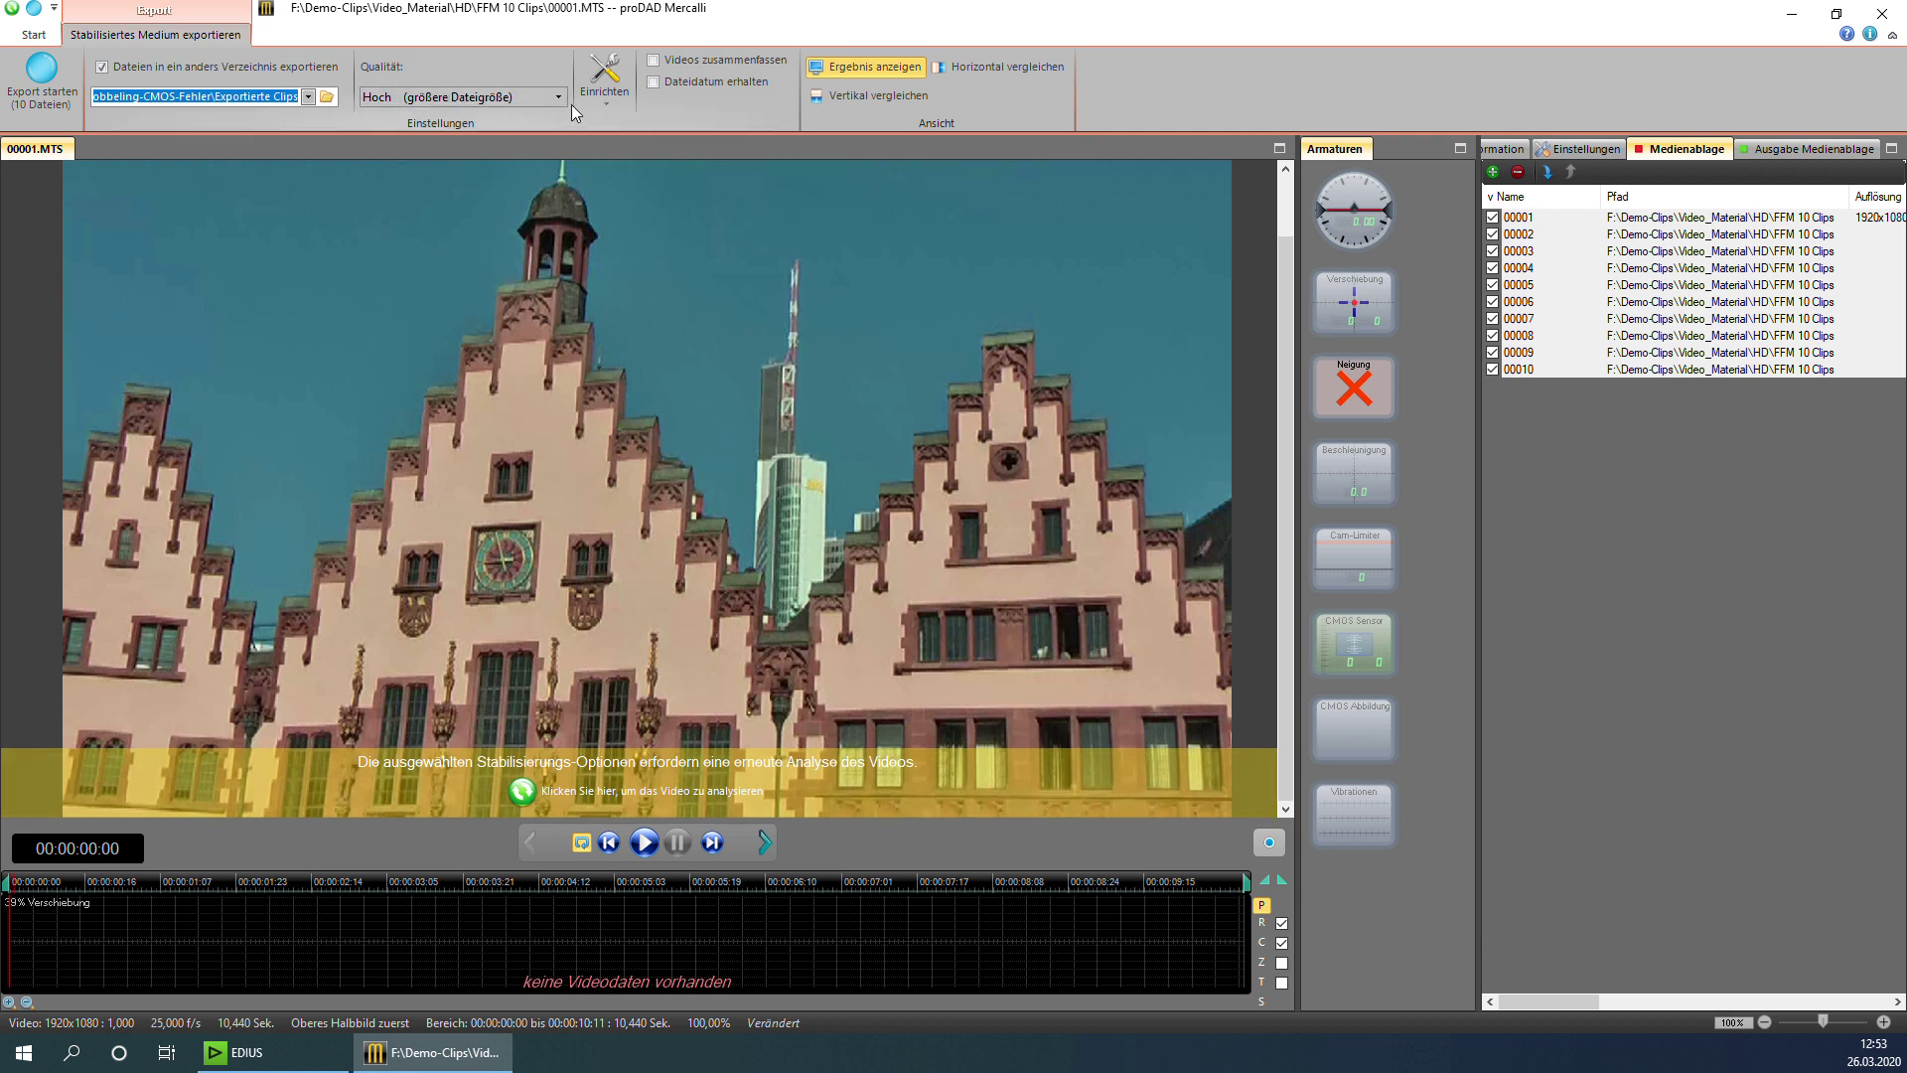
# Choose CanopusHQ (avi) as the video format in the encoder settings and start exporting the ten clips
pyautogui.click(609, 95)
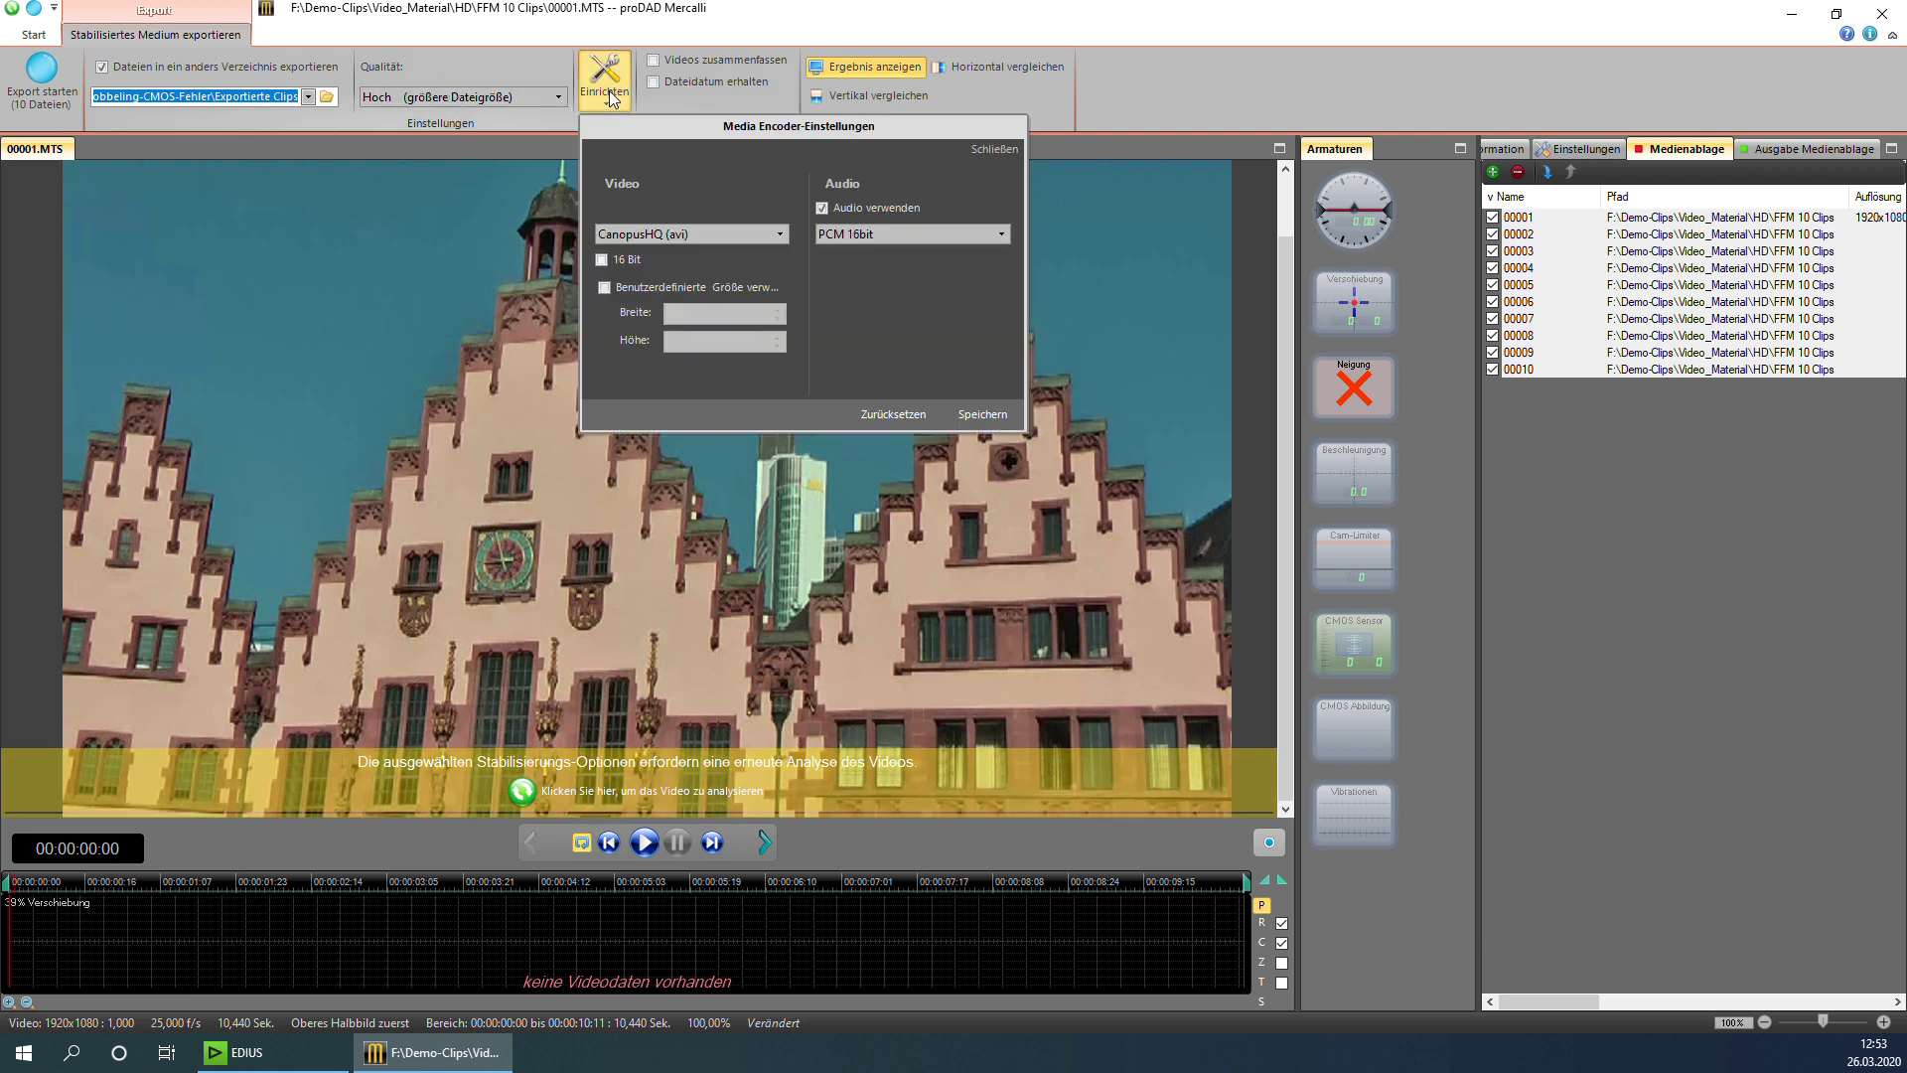
pyautogui.click(781, 235)
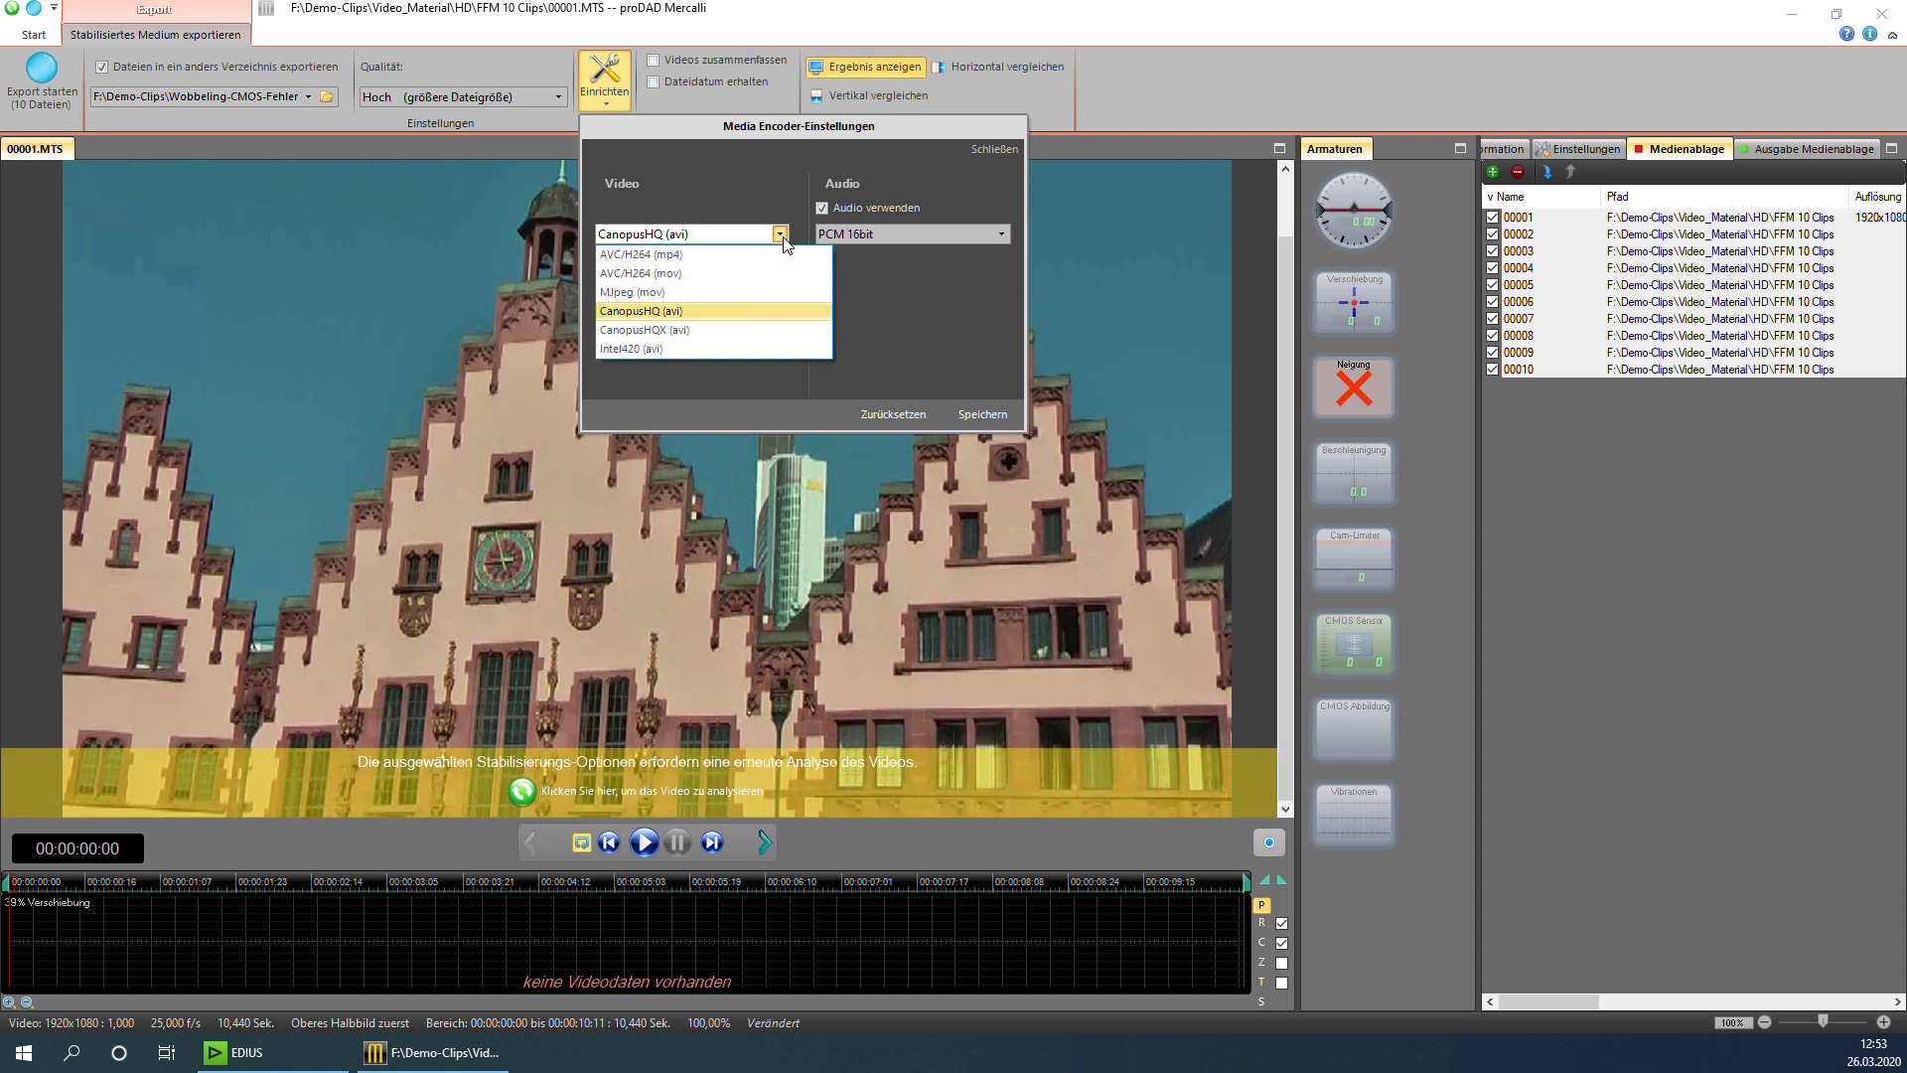
pyautogui.click(754, 311)
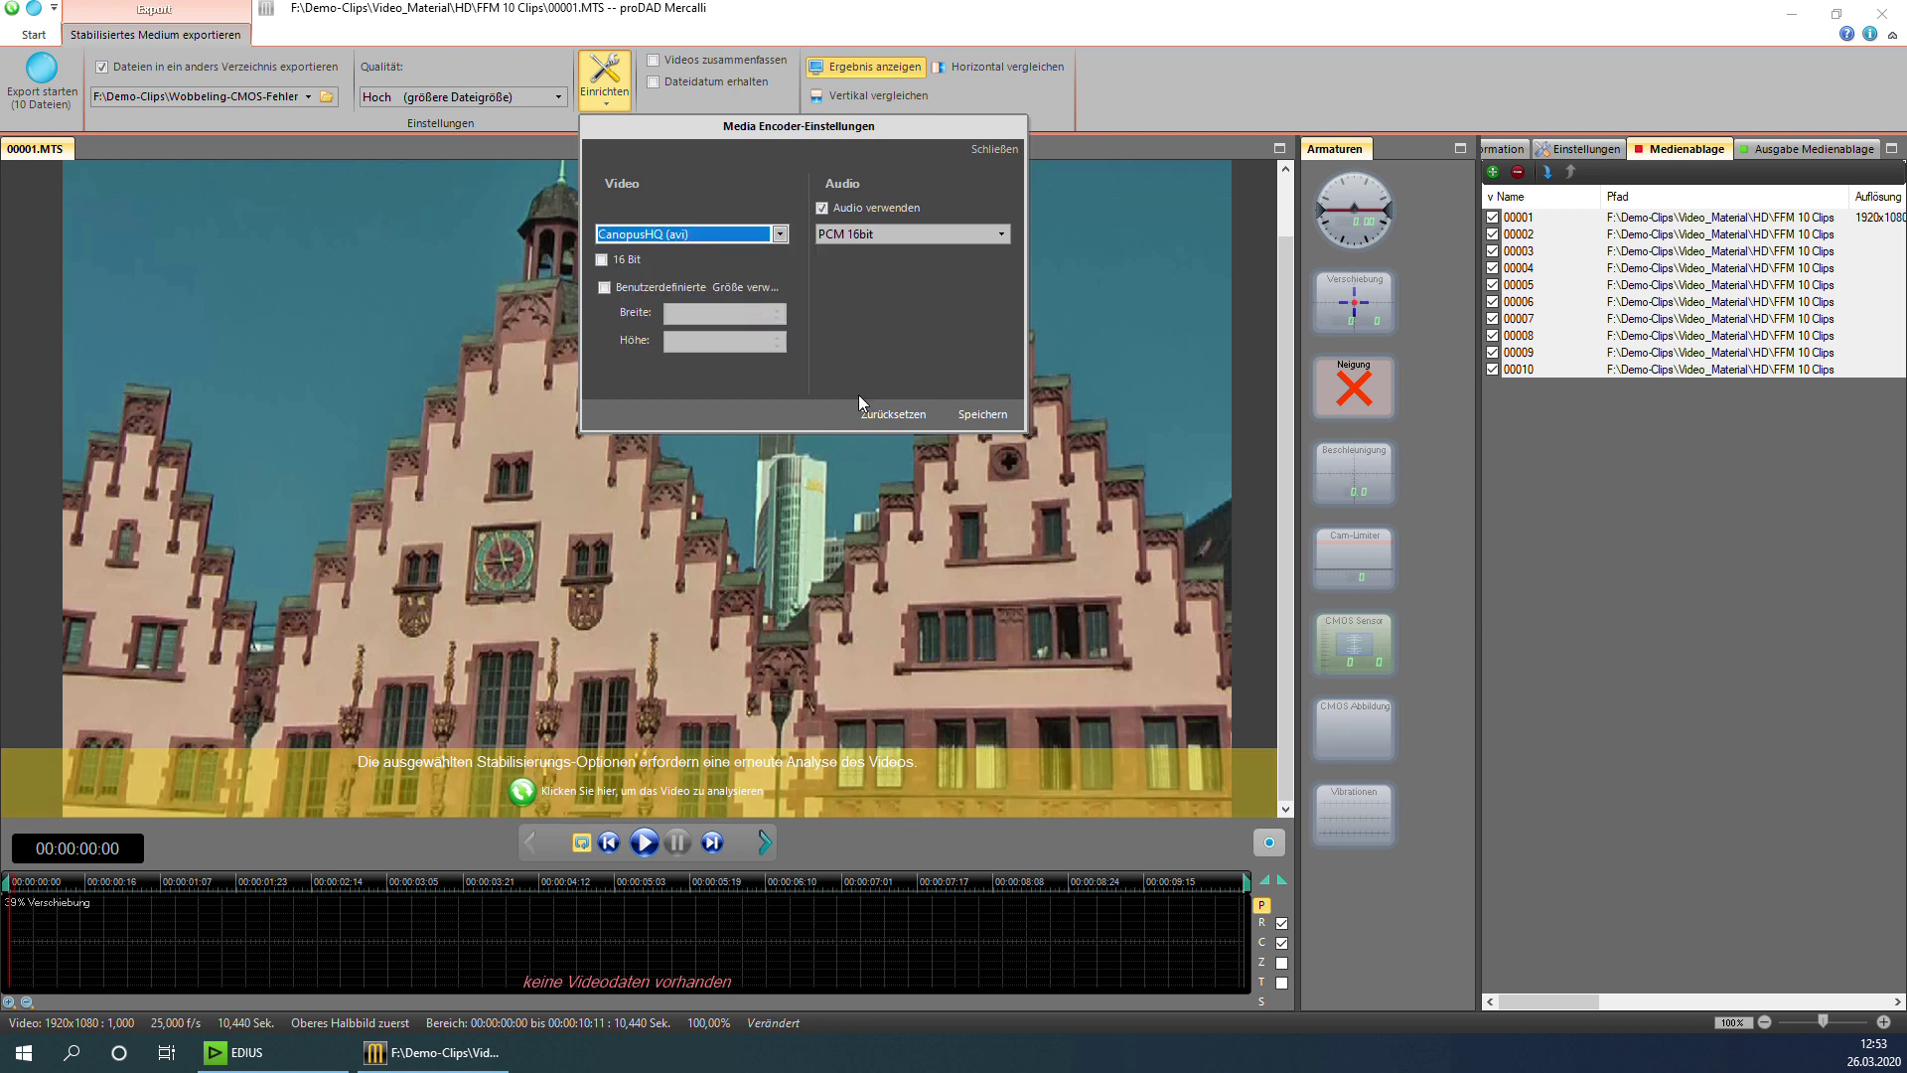
pyautogui.click(1001, 151)
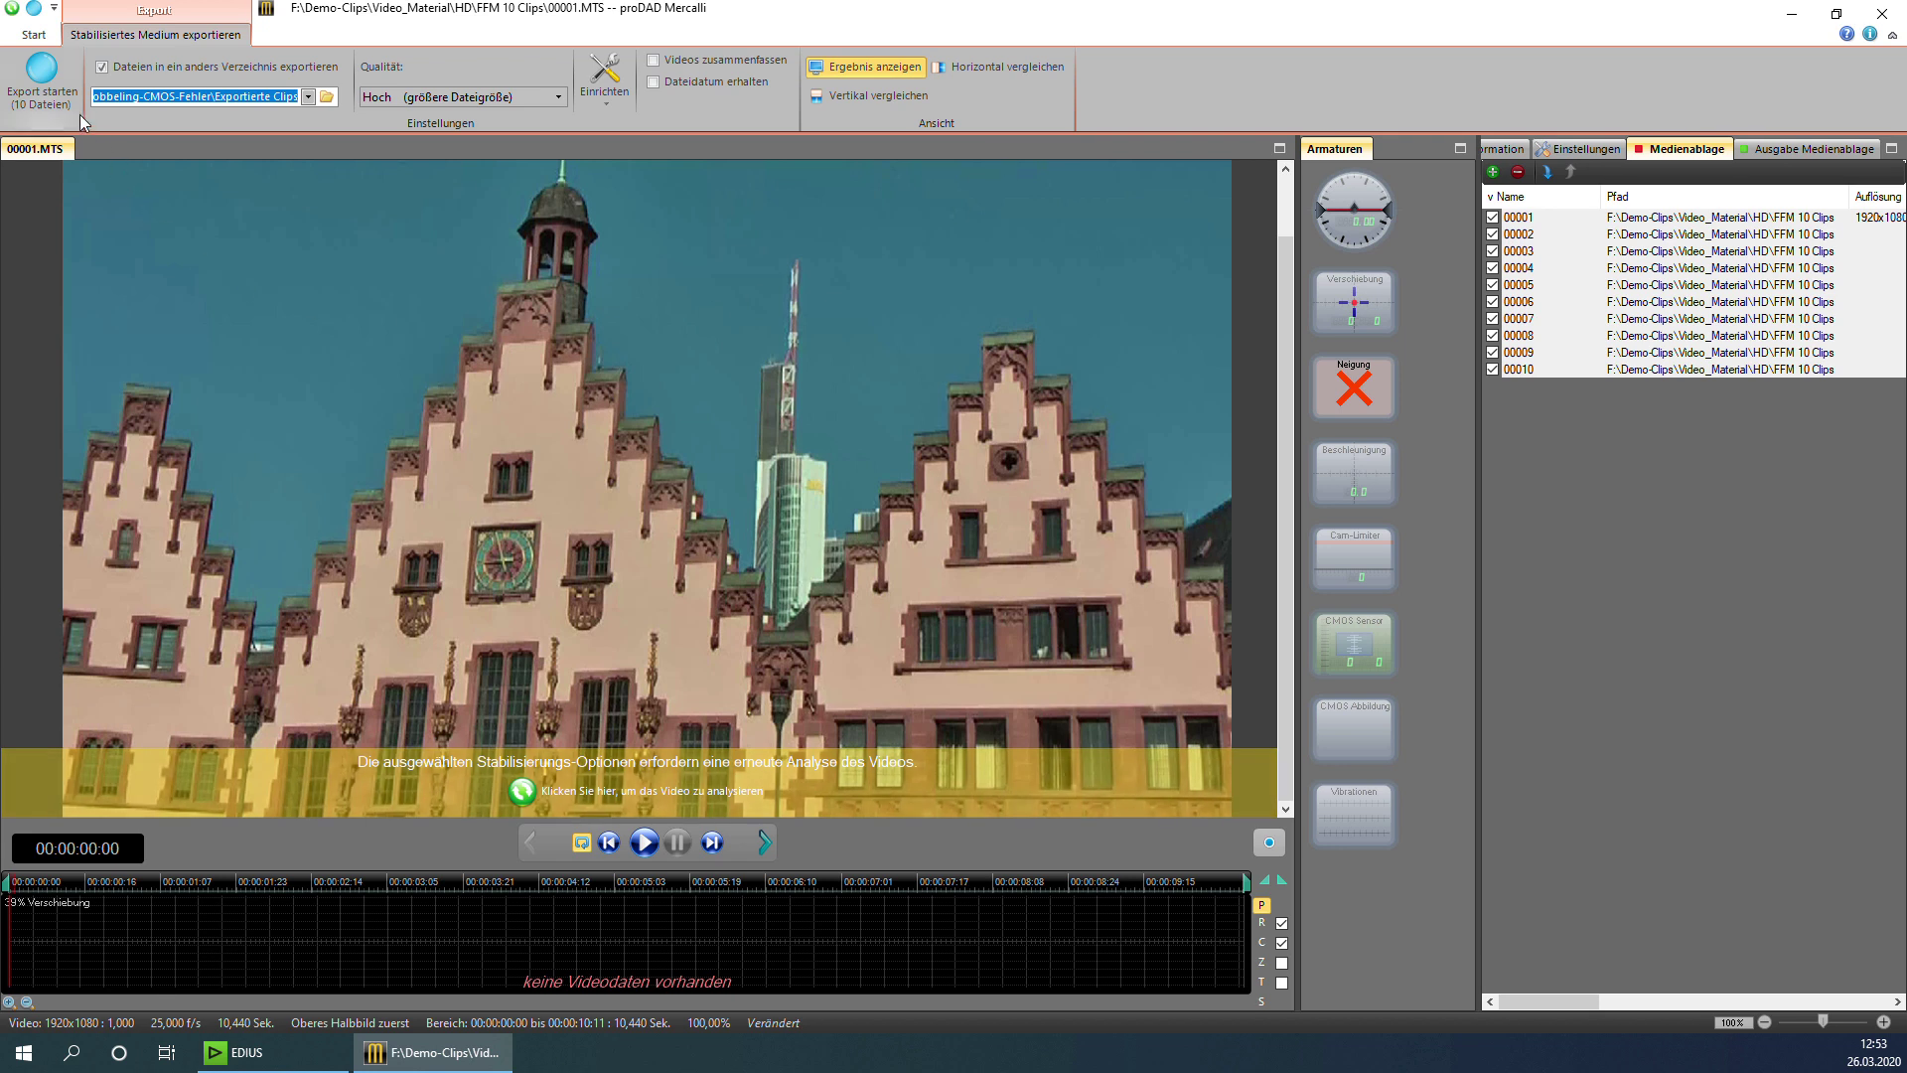
pyautogui.click(40, 75)
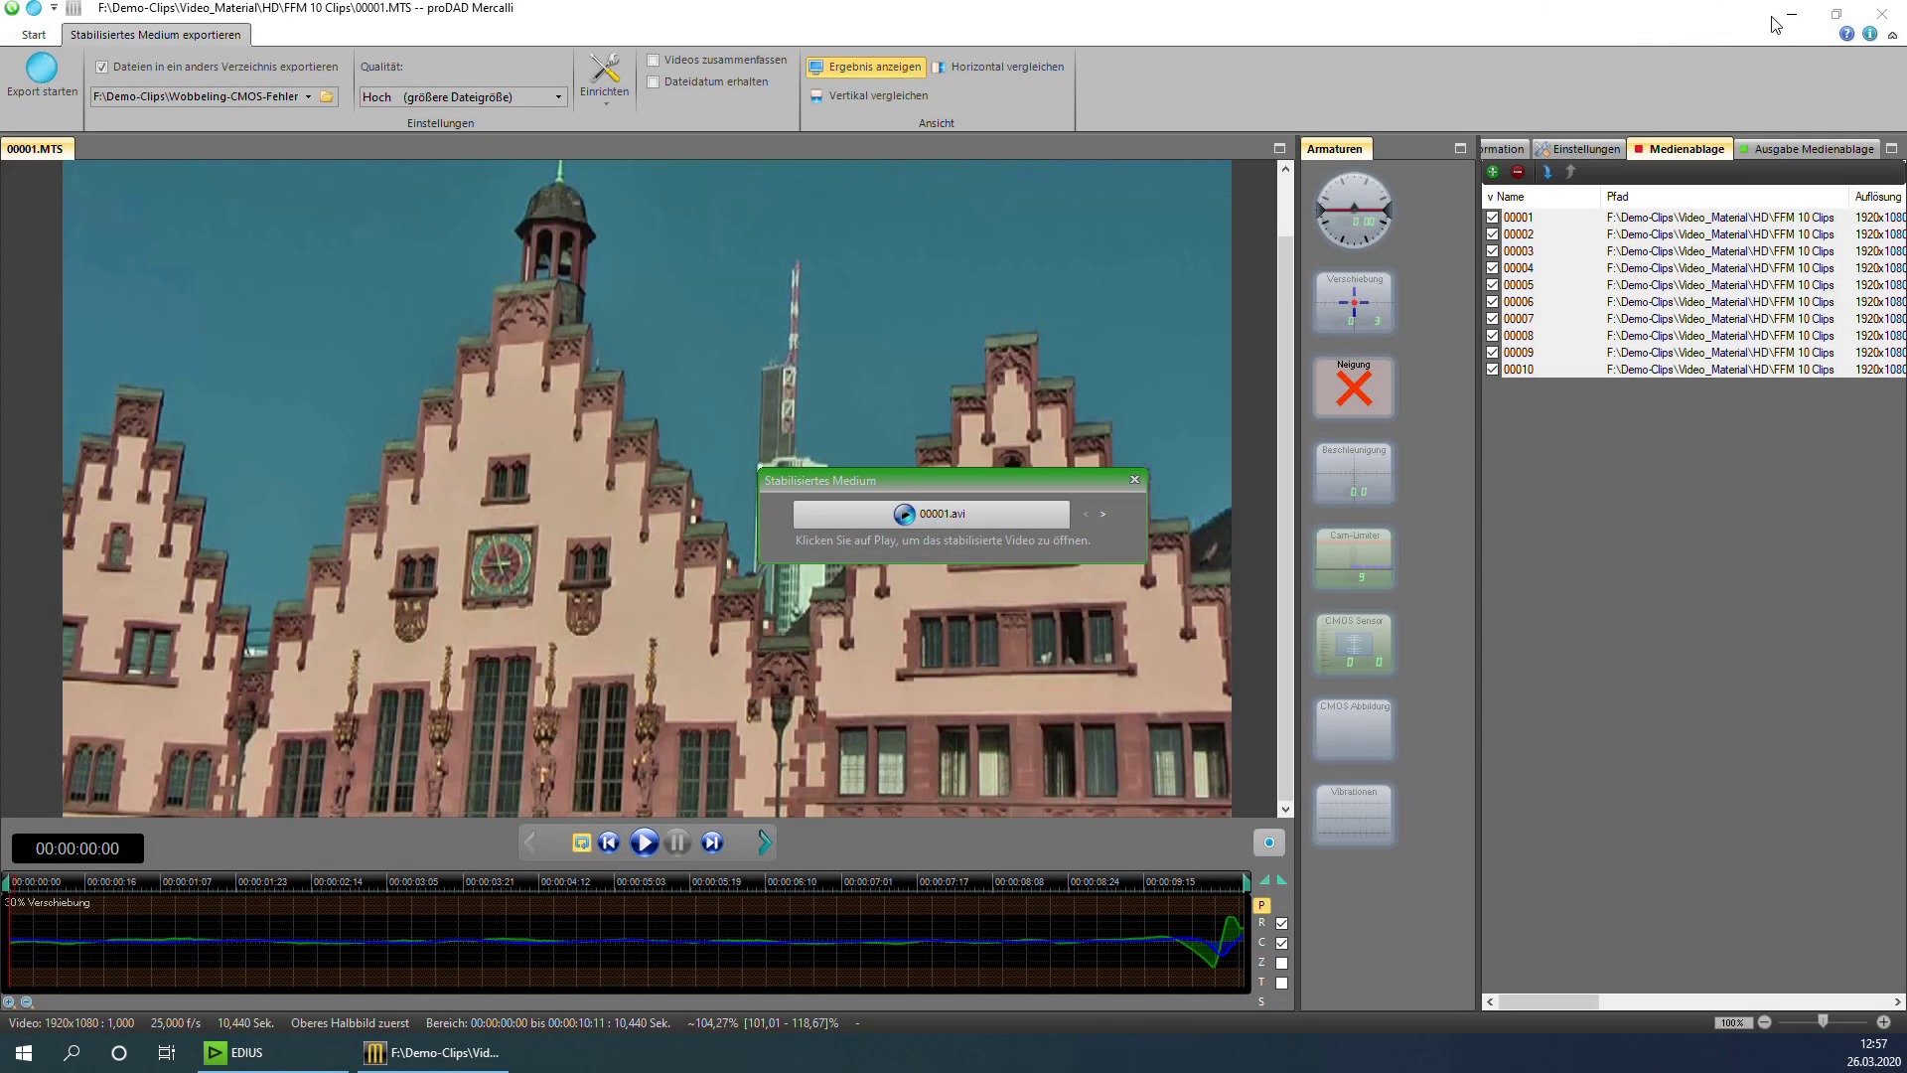
# Switch to EDIUS and import the exported clips 00001.avi to 00010.avi into the FFM Clips stabilisiert folder
pyautogui.click(1105, 515)
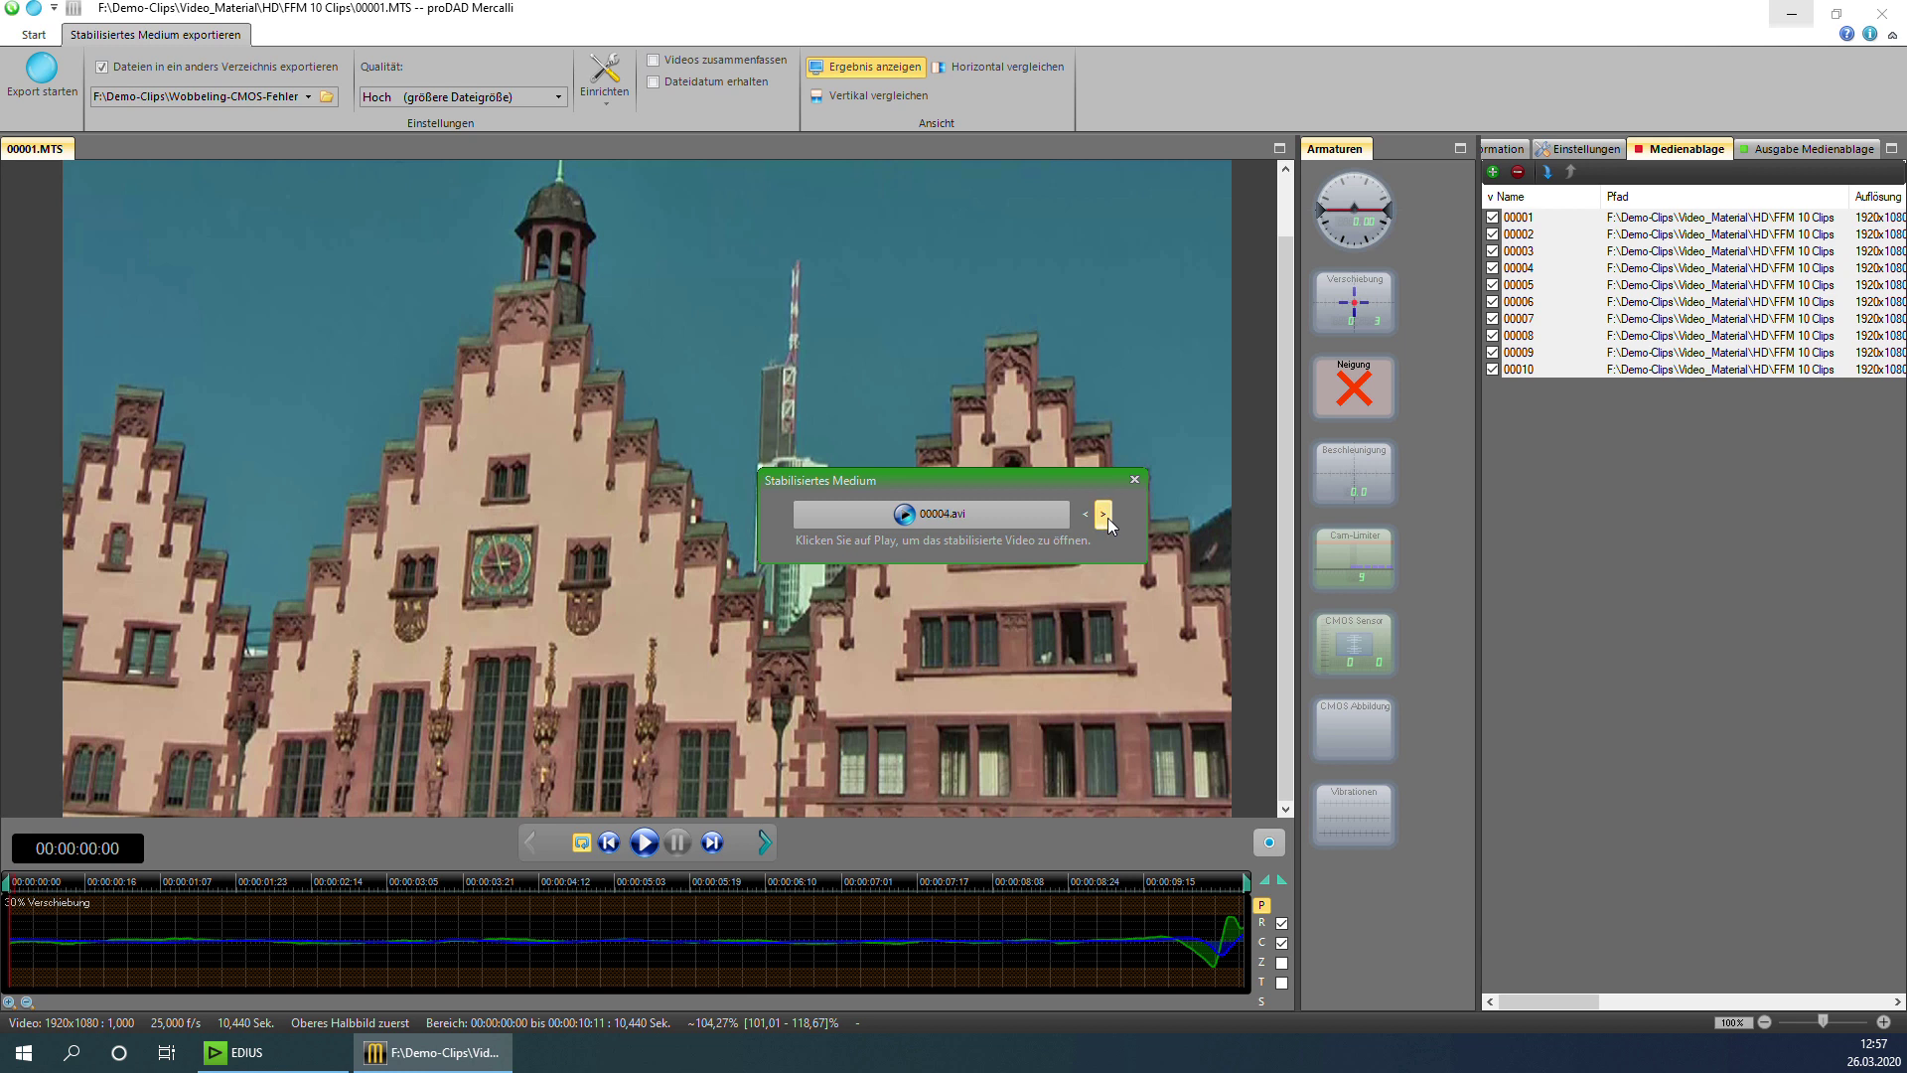
pyautogui.click(238, 1052)
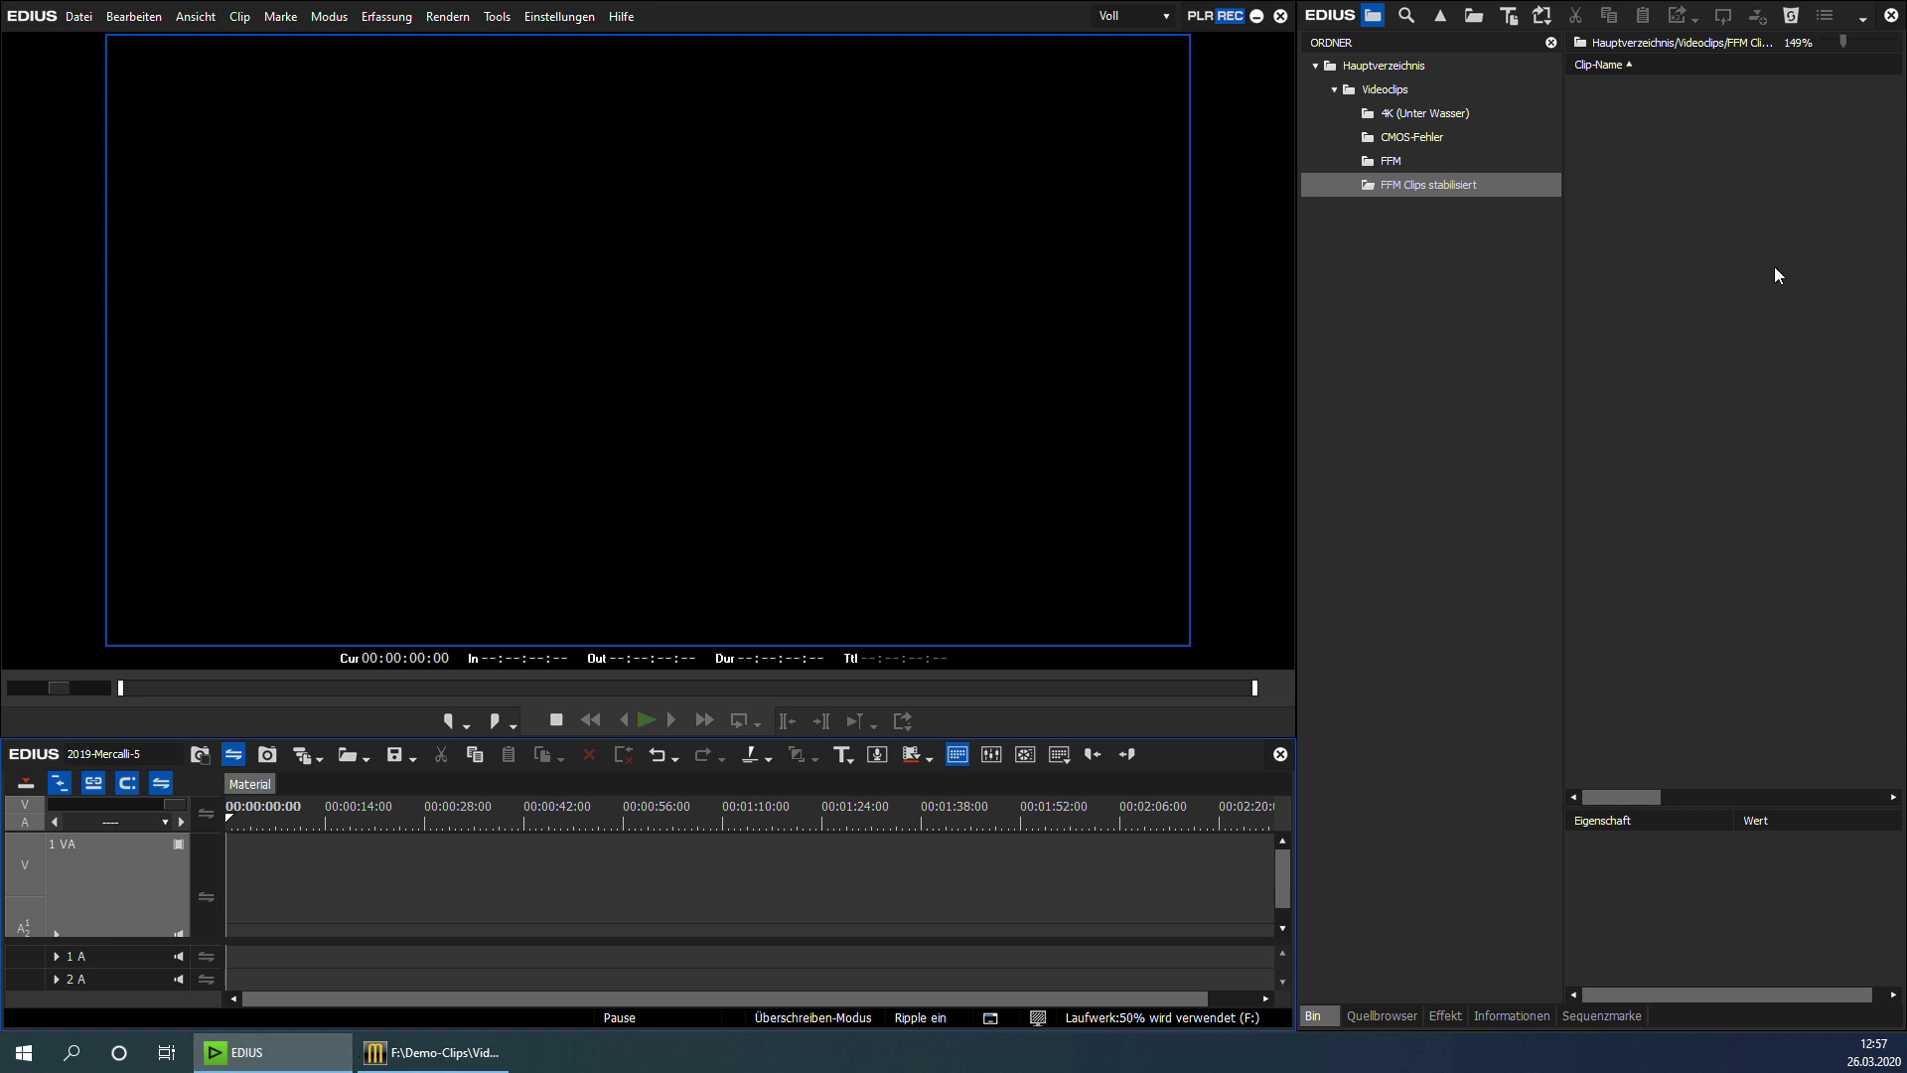
pyautogui.rightClick(1678, 200)
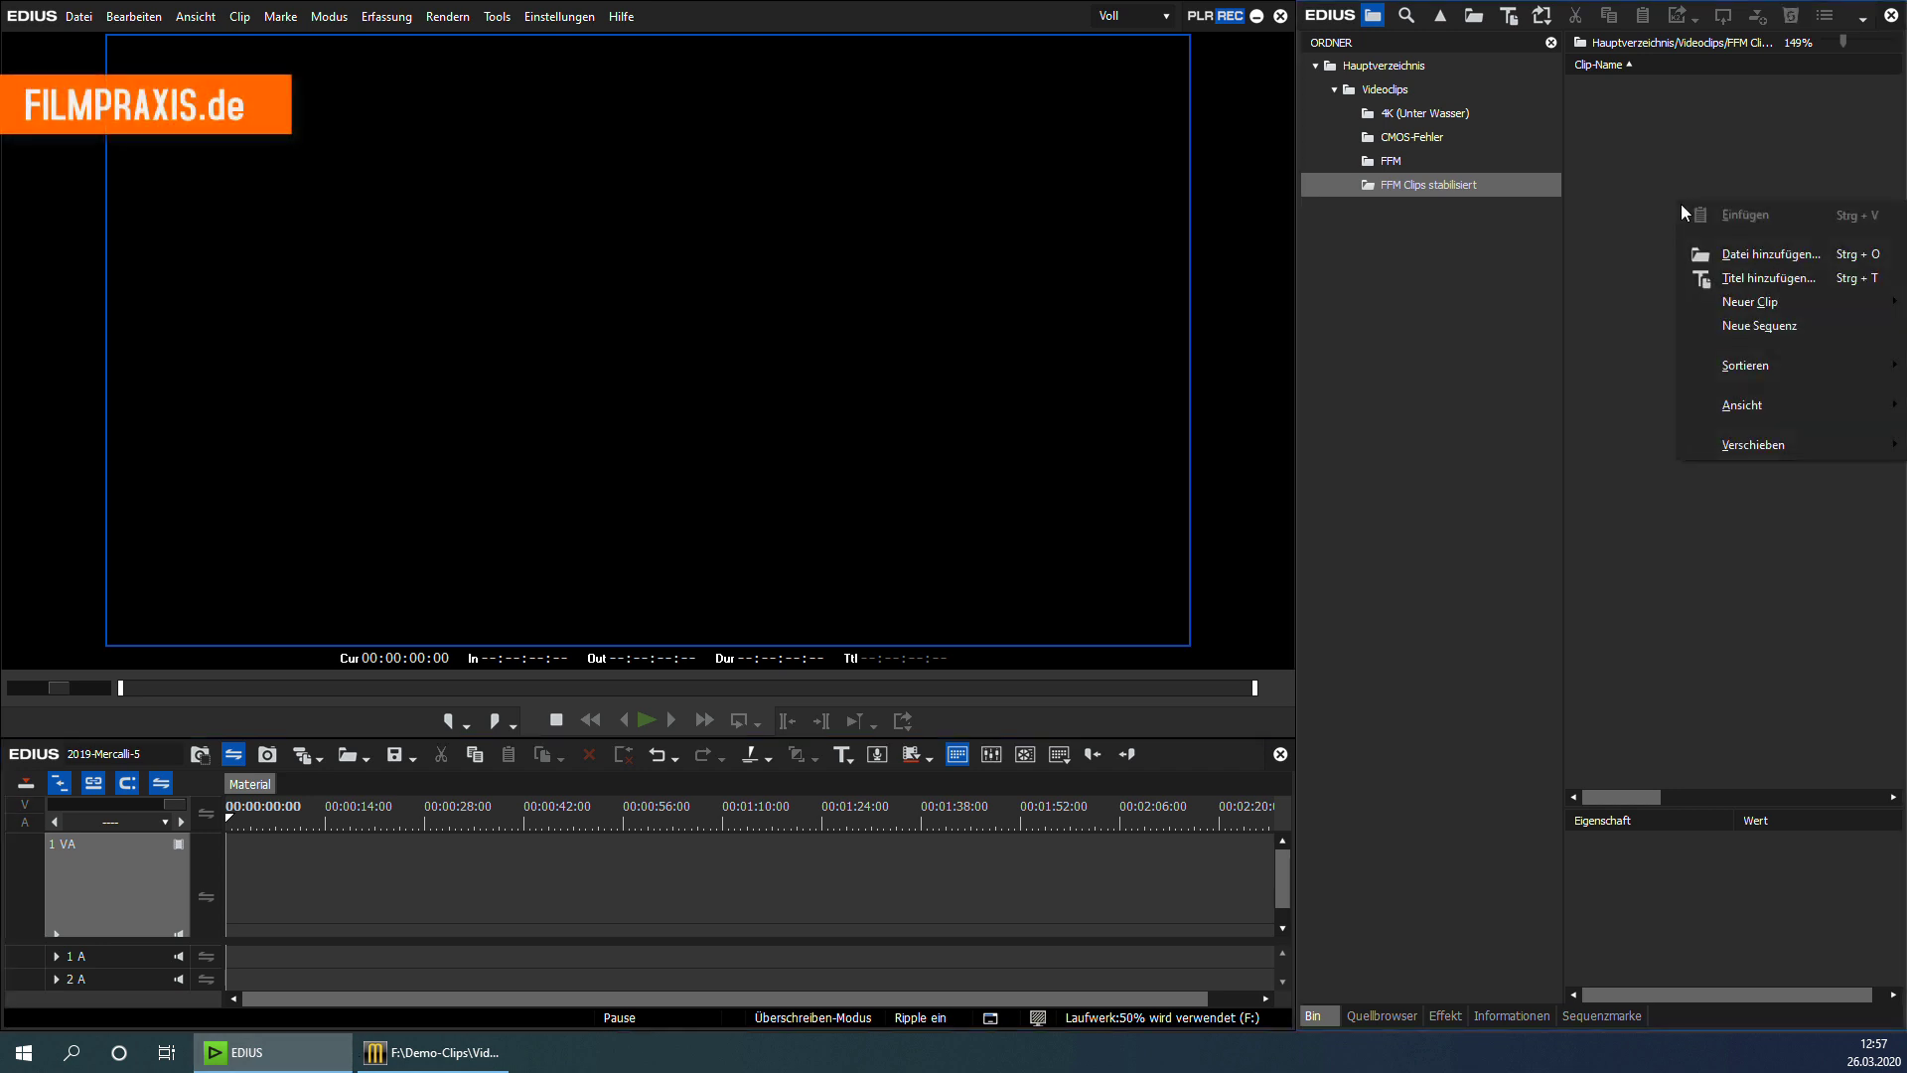
pyautogui.click(1765, 257)
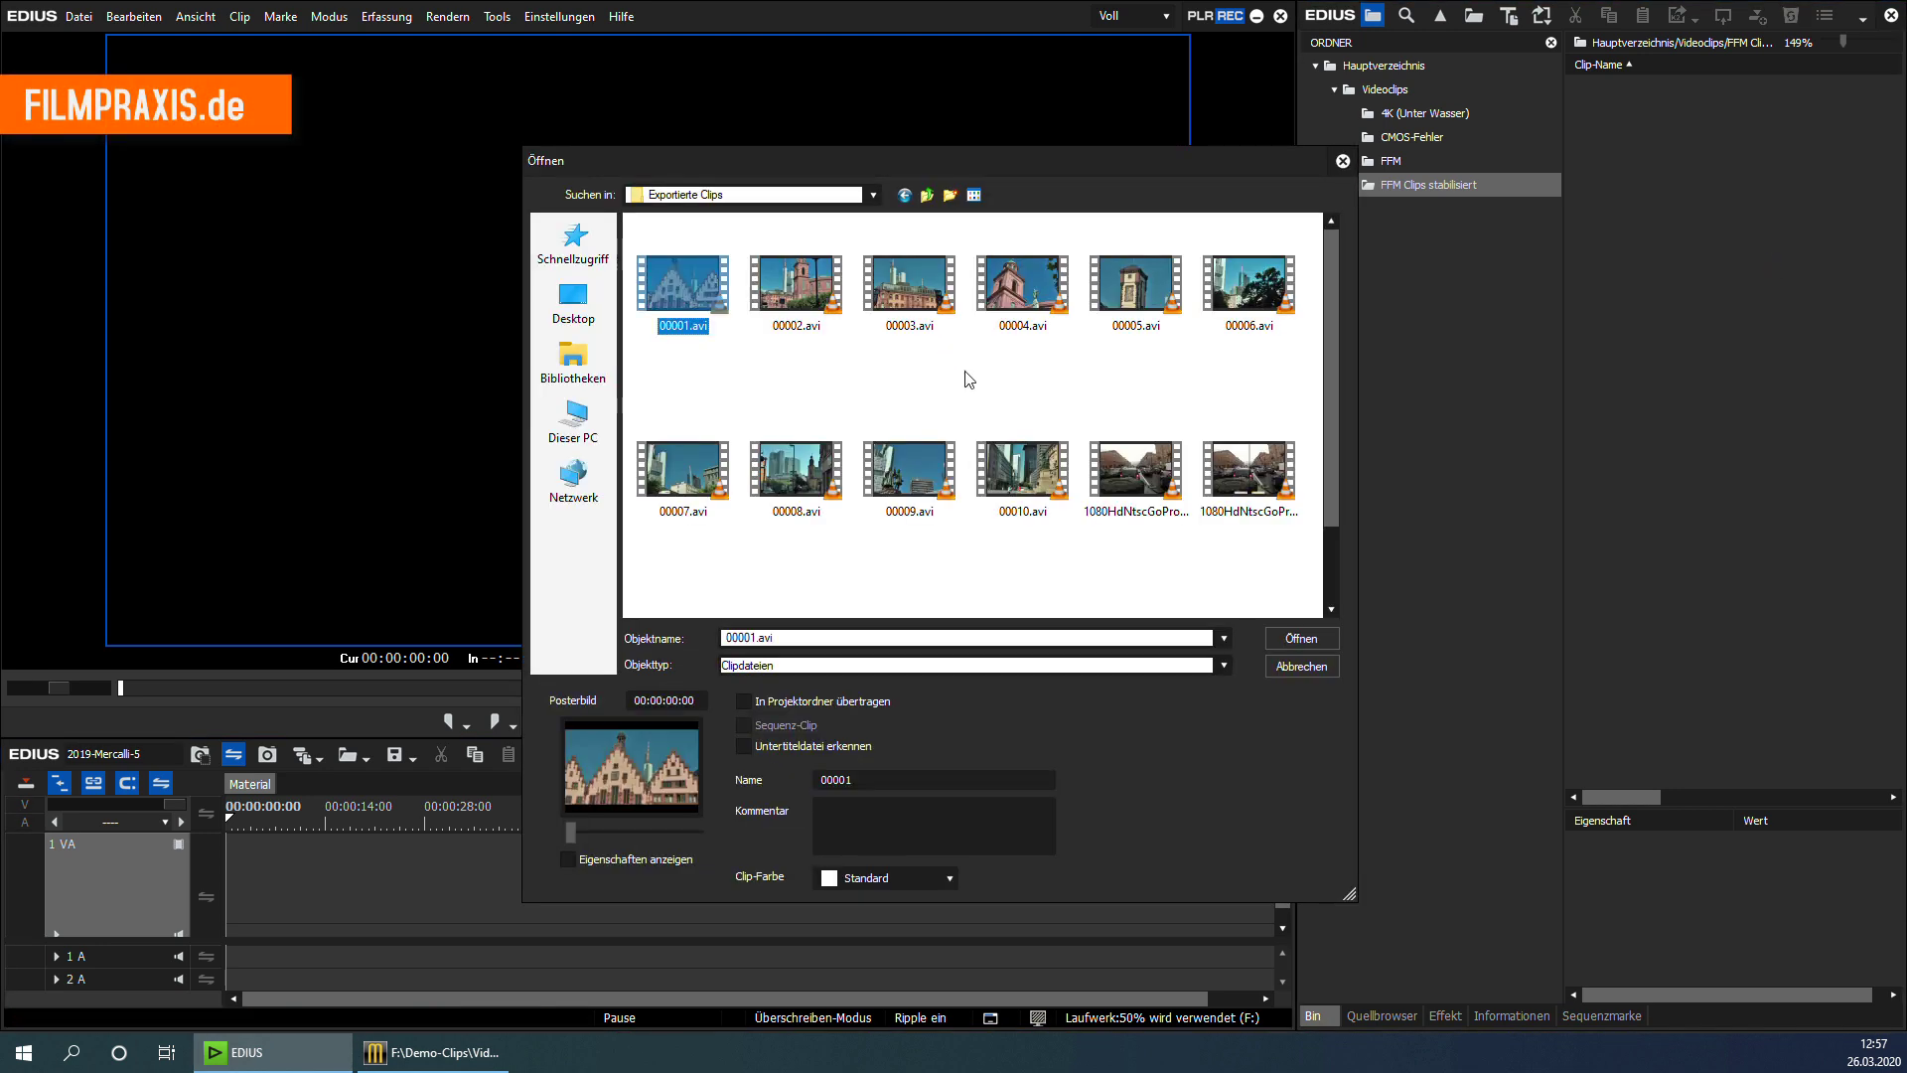
pyautogui.keyDown('shift'); pyautogui.click(1026, 481); pyautogui.keyUp('shift')
pyautogui.click(1291, 639)
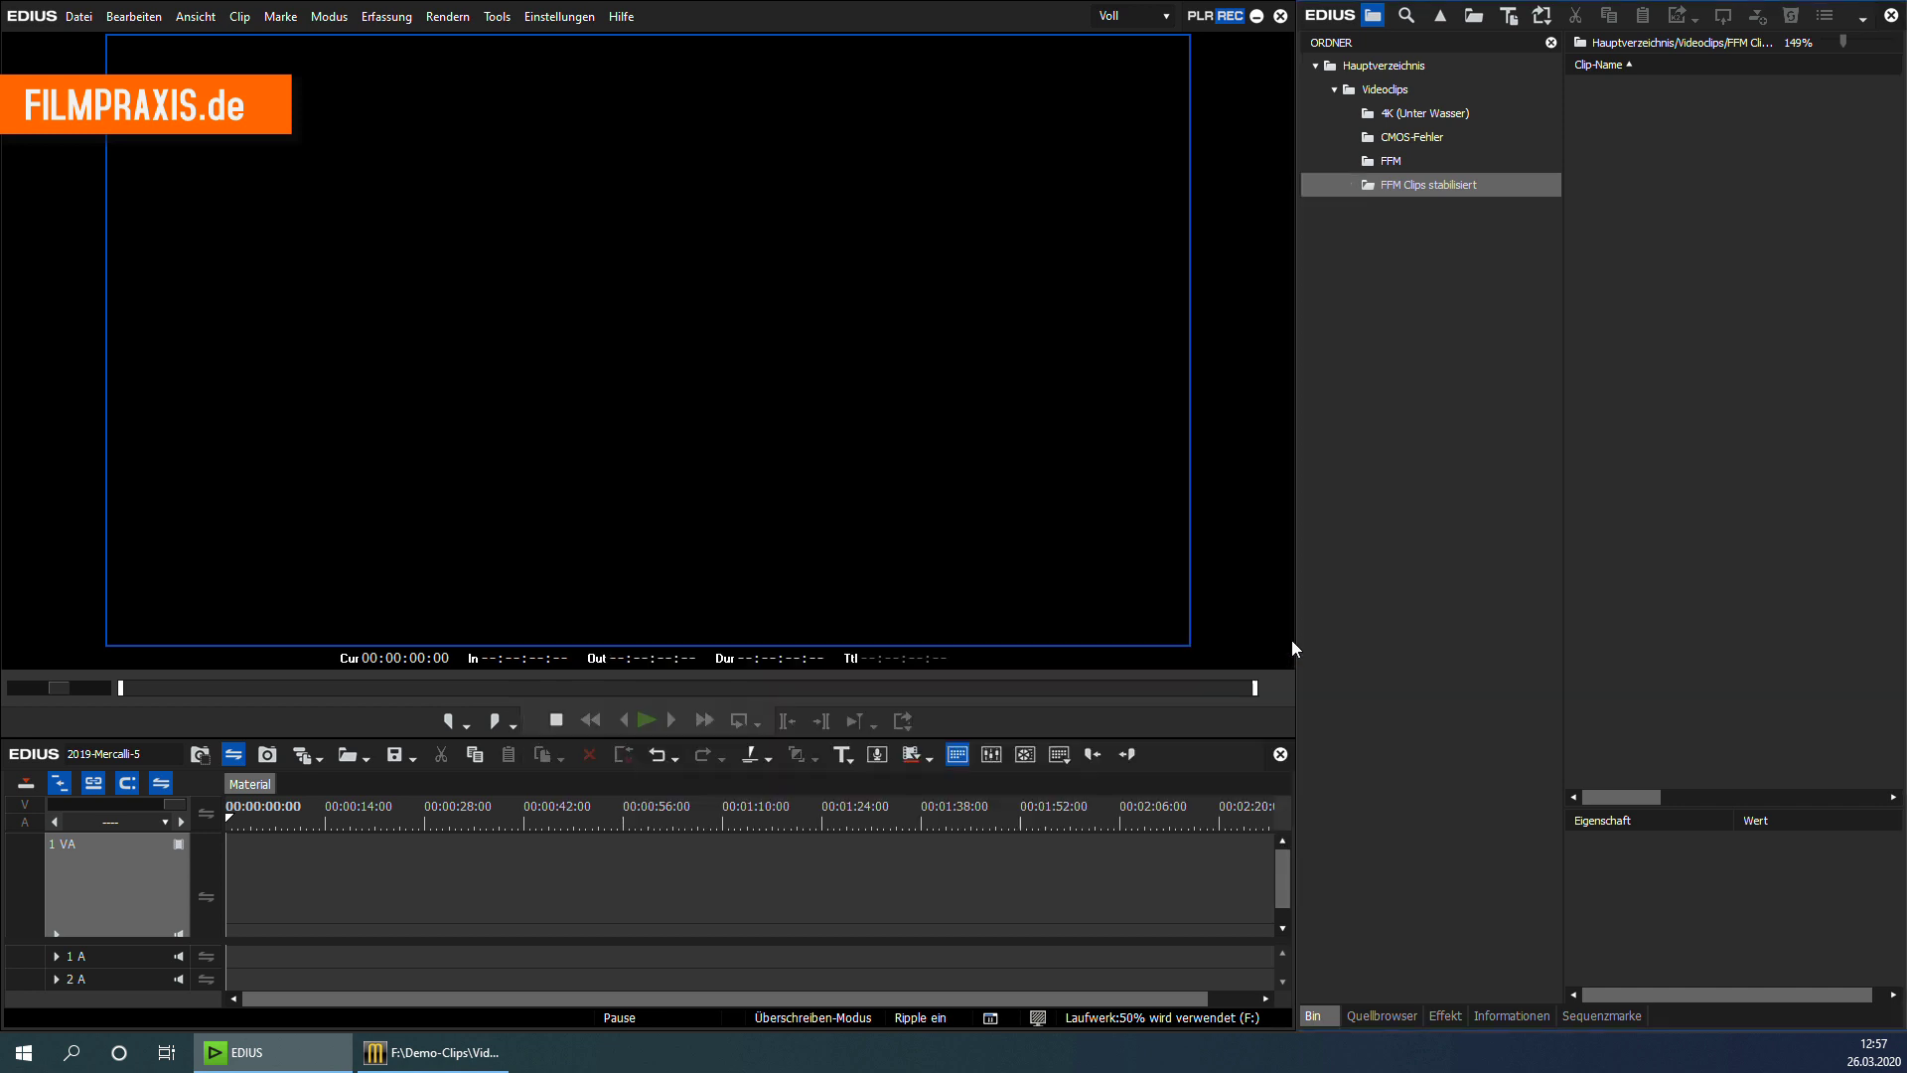
# Place the ten stabilised clips on the 1 VA track from the sequence start and play them from partway through
pyautogui.moveTo(1622, 195); pyautogui.dragTo(238, 869)
pyautogui.click(616, 824)
pyautogui.press('space')
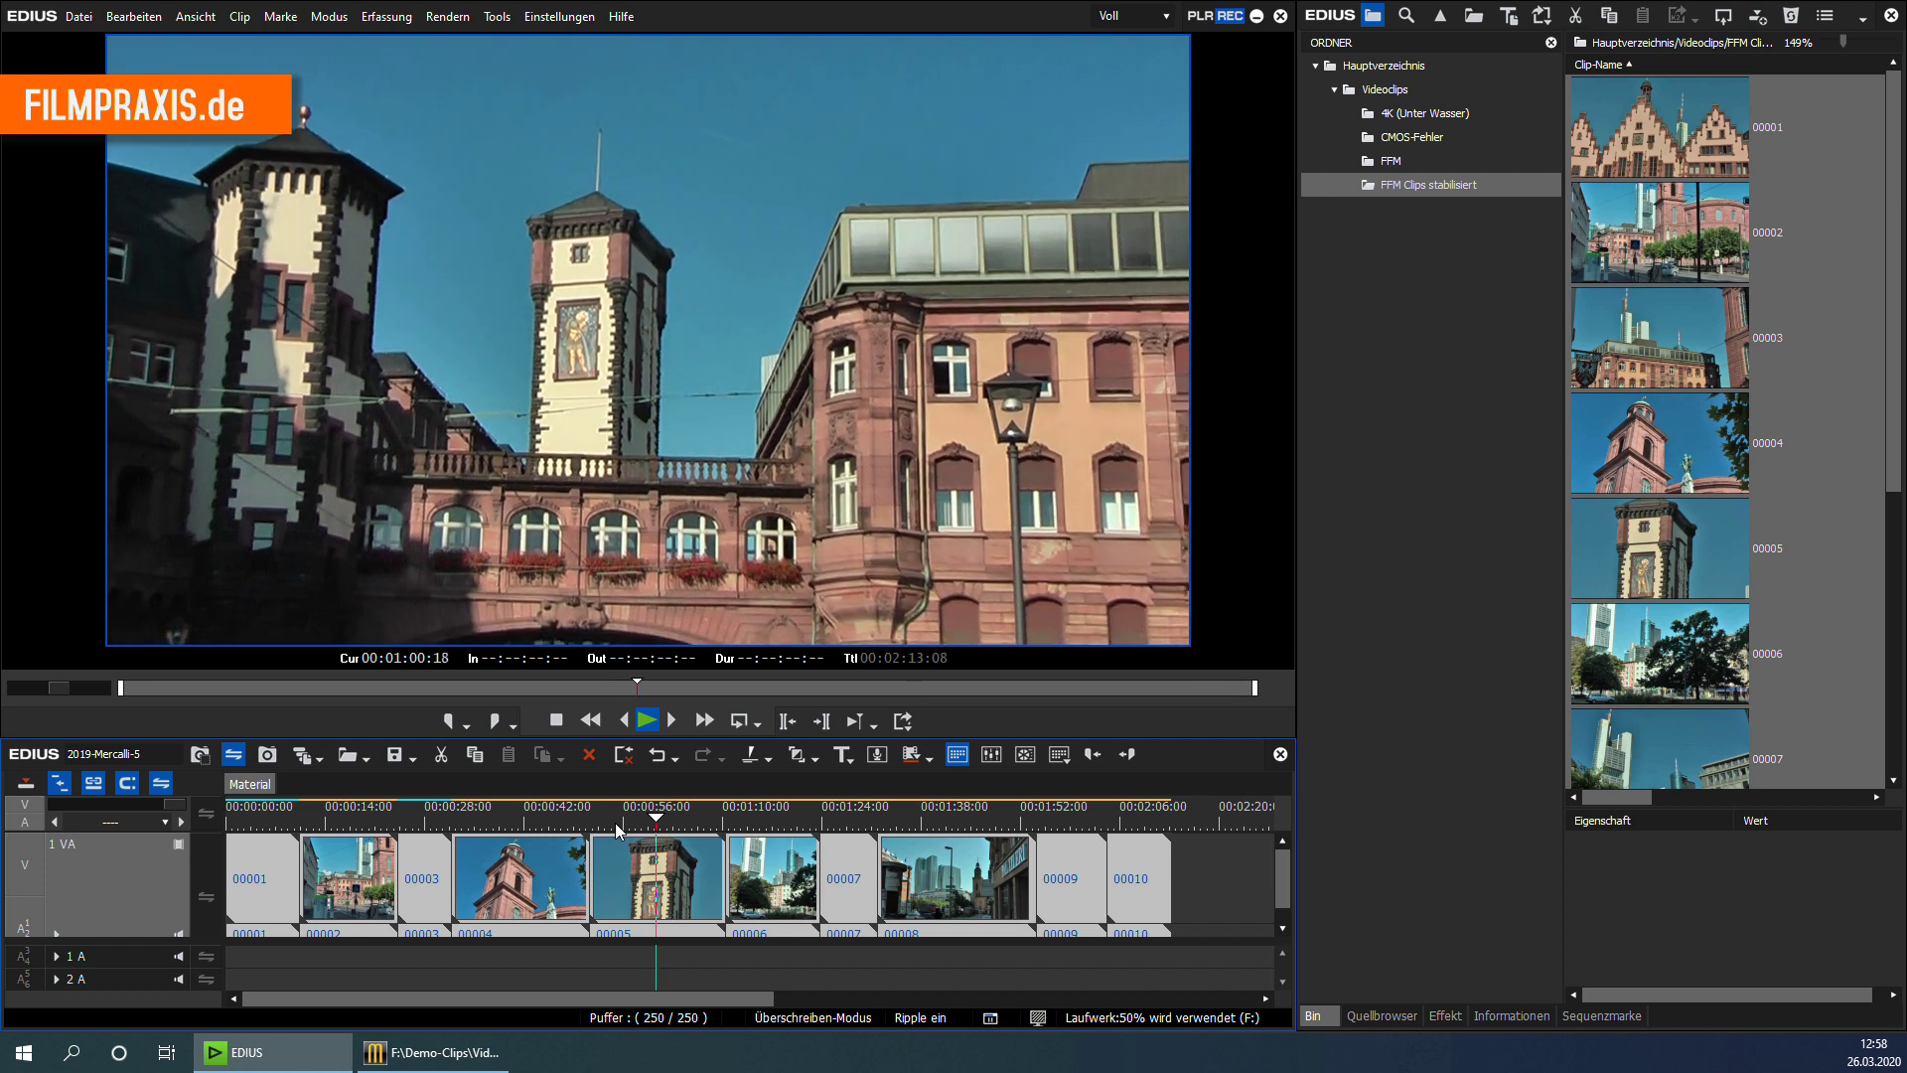
pyautogui.press('space')
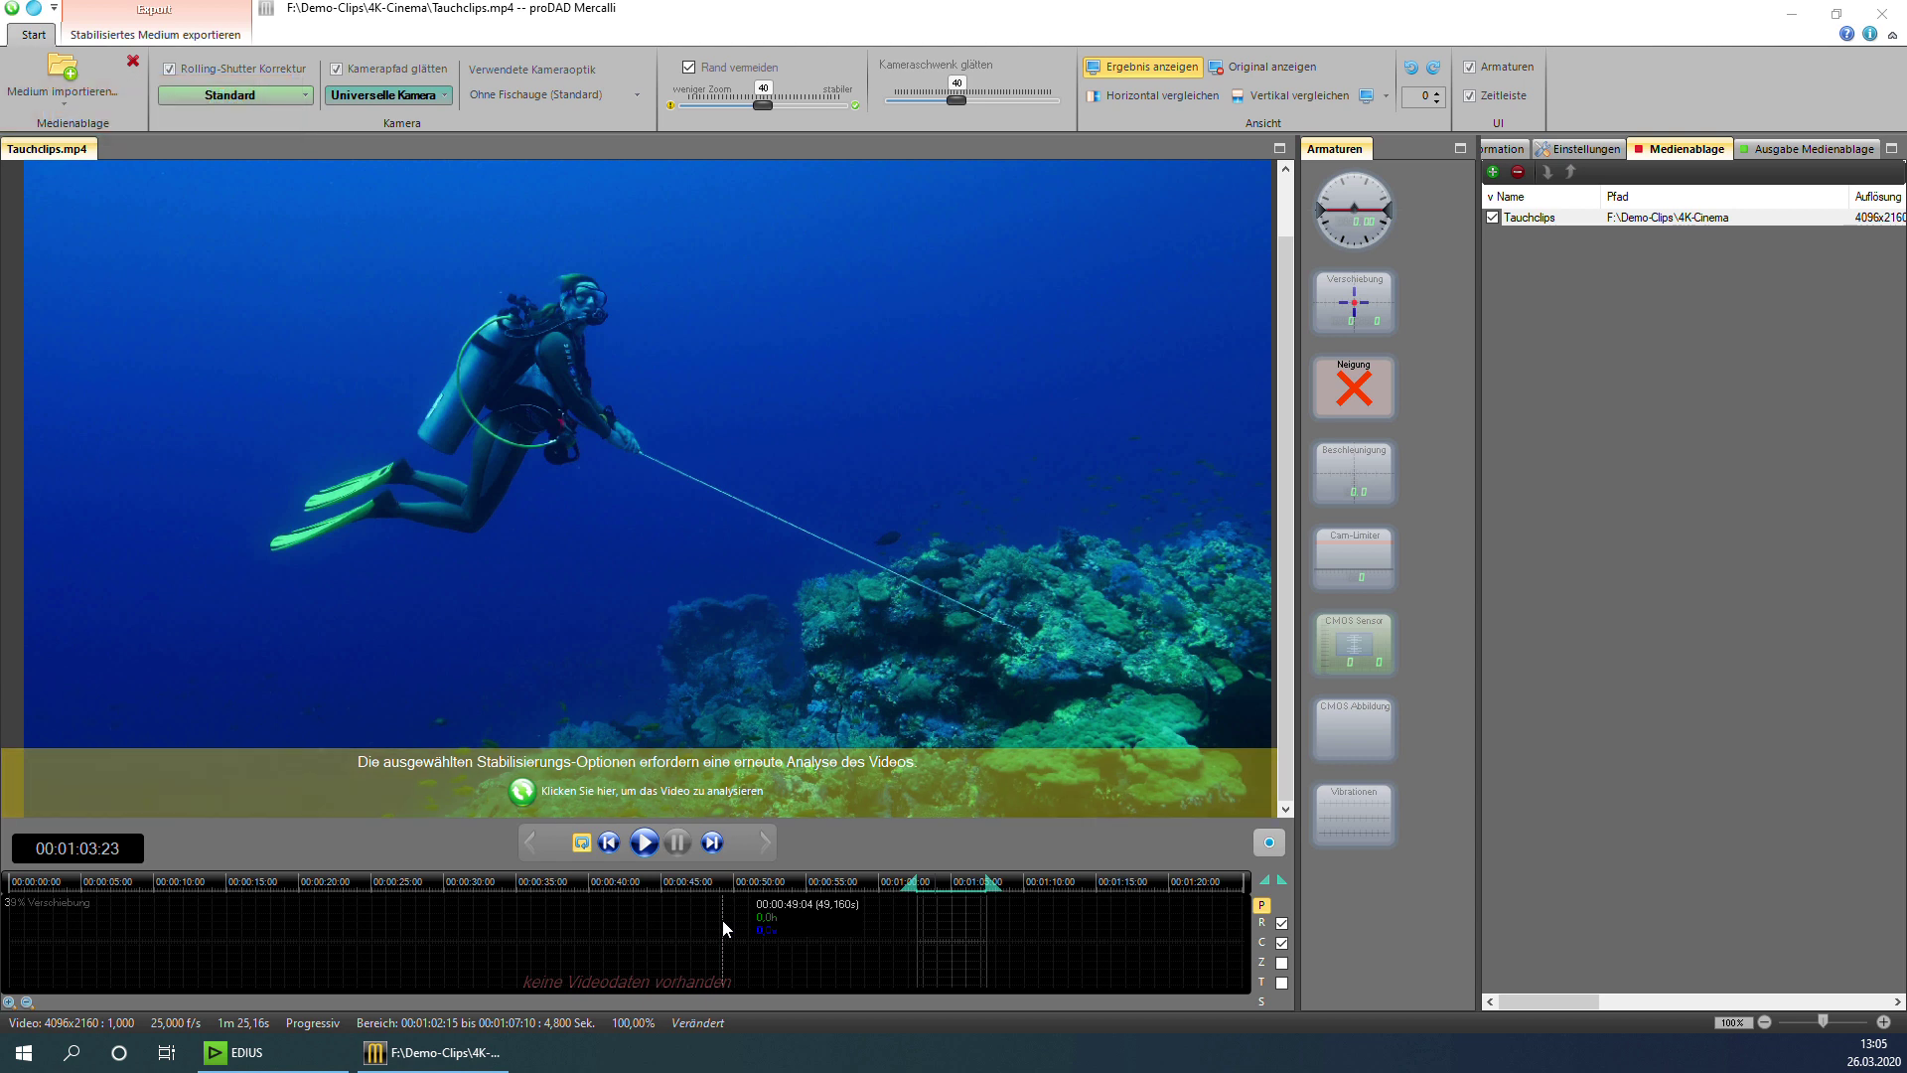
# Play the marked range of Tauchclips.mp4 in Mercalli to examine the unstabilised footage
pyautogui.click(645, 843)
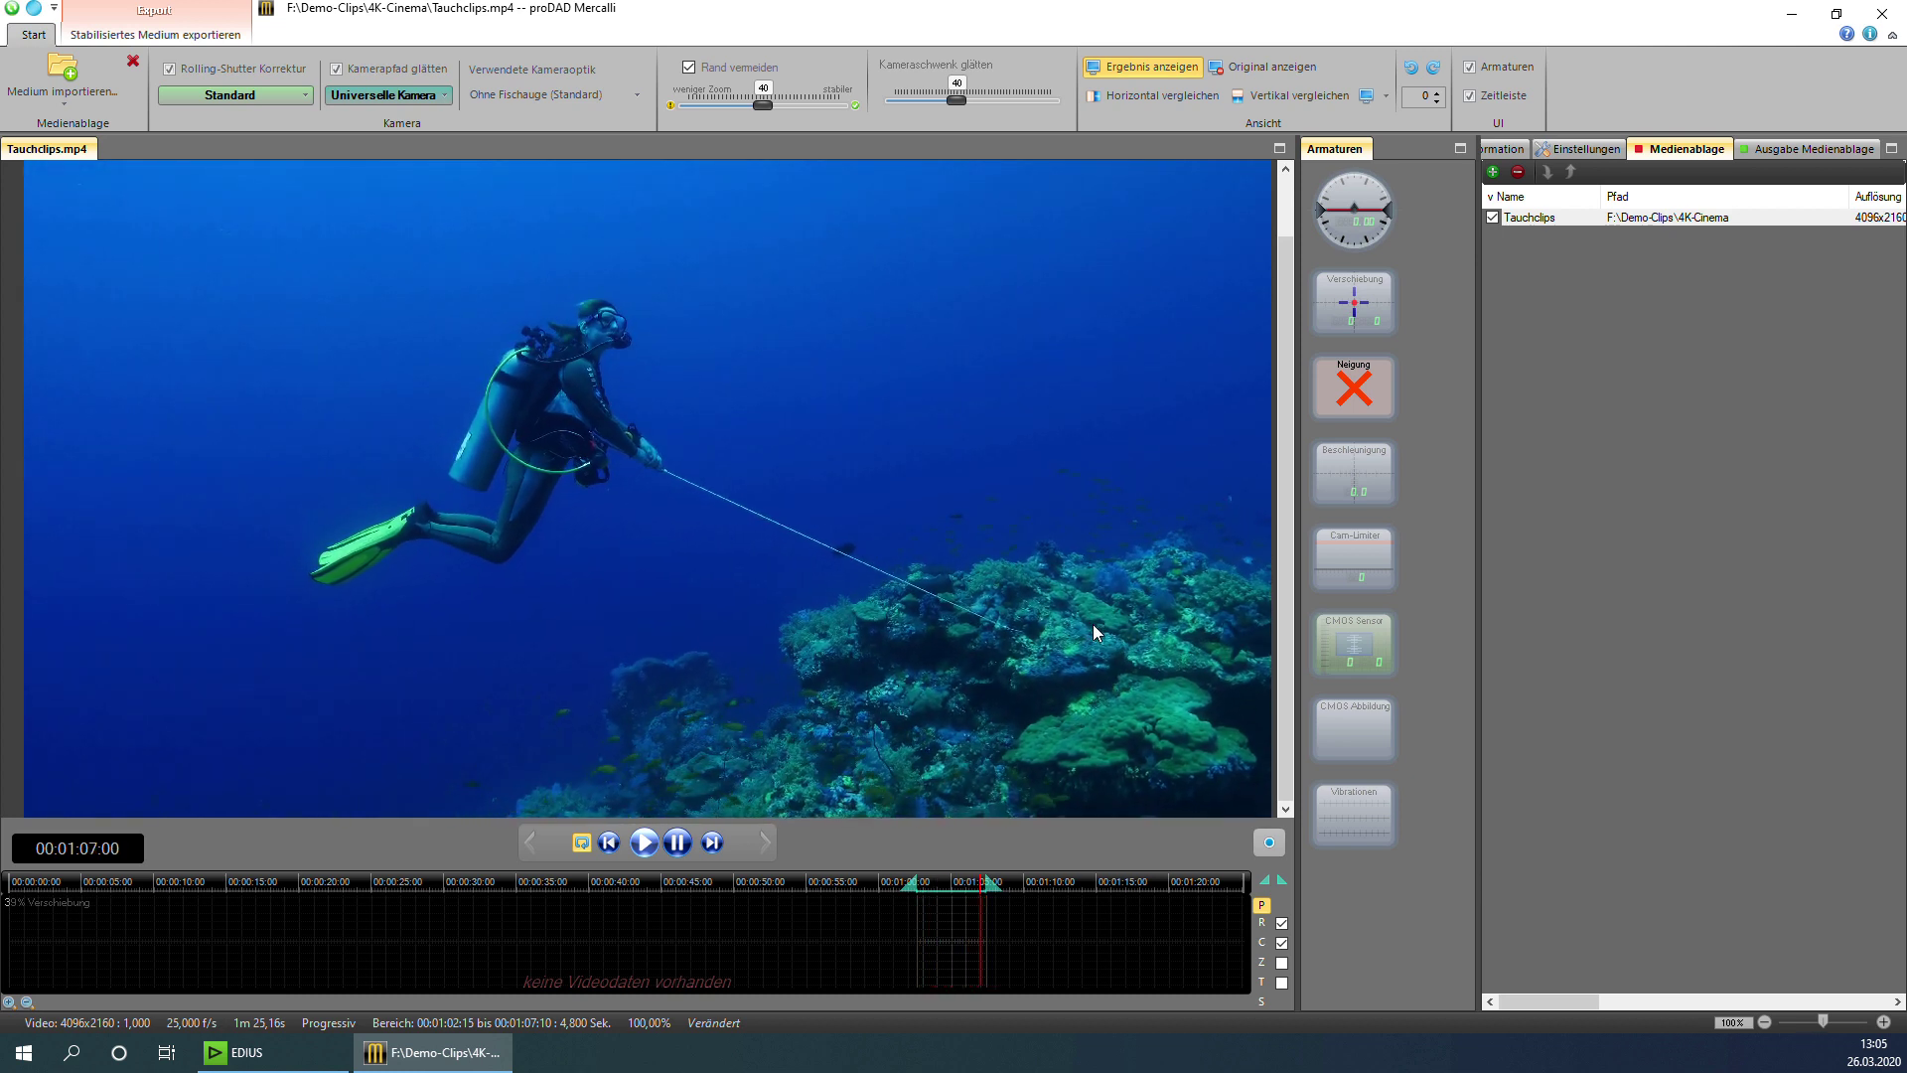
pyautogui.click(677, 844)
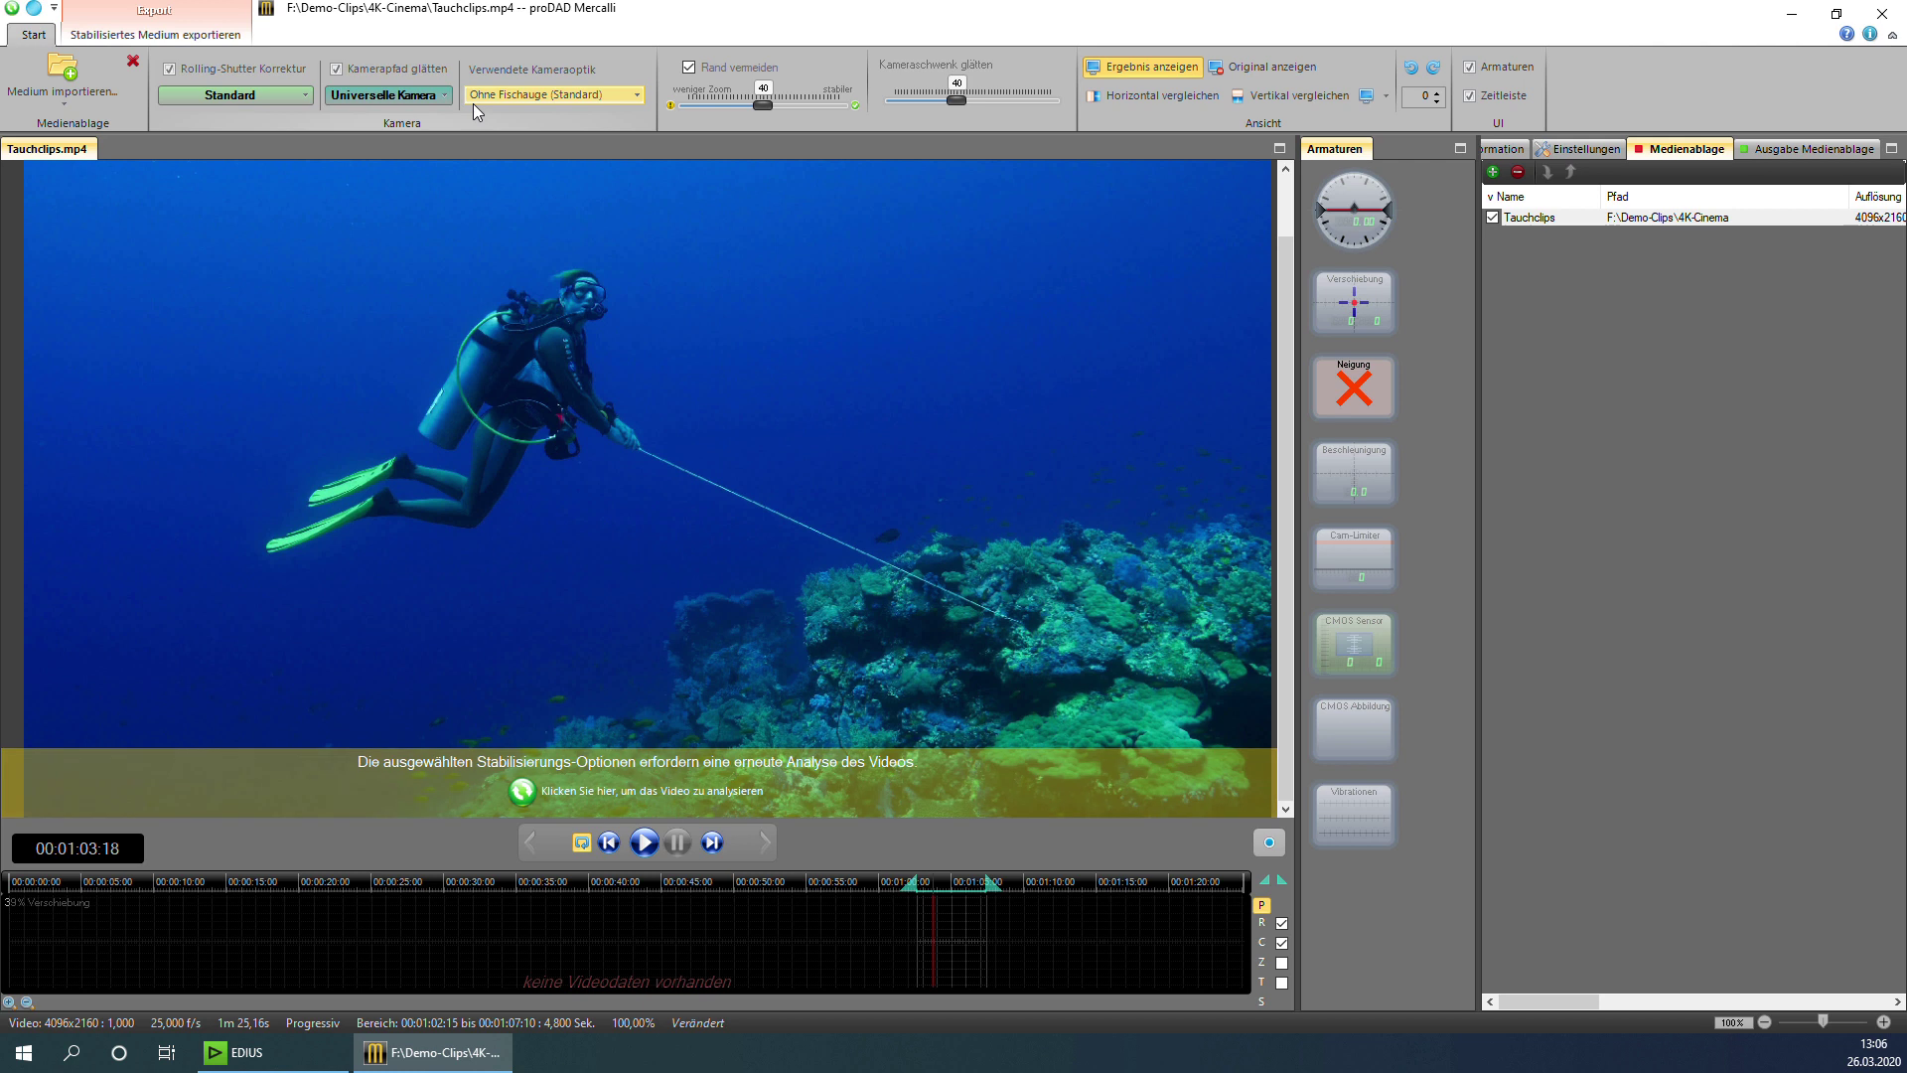
# Turn off Rand vermeiden, set Skalierung to 0 and analyse the Tauchclips video
pyautogui.click(690, 68)
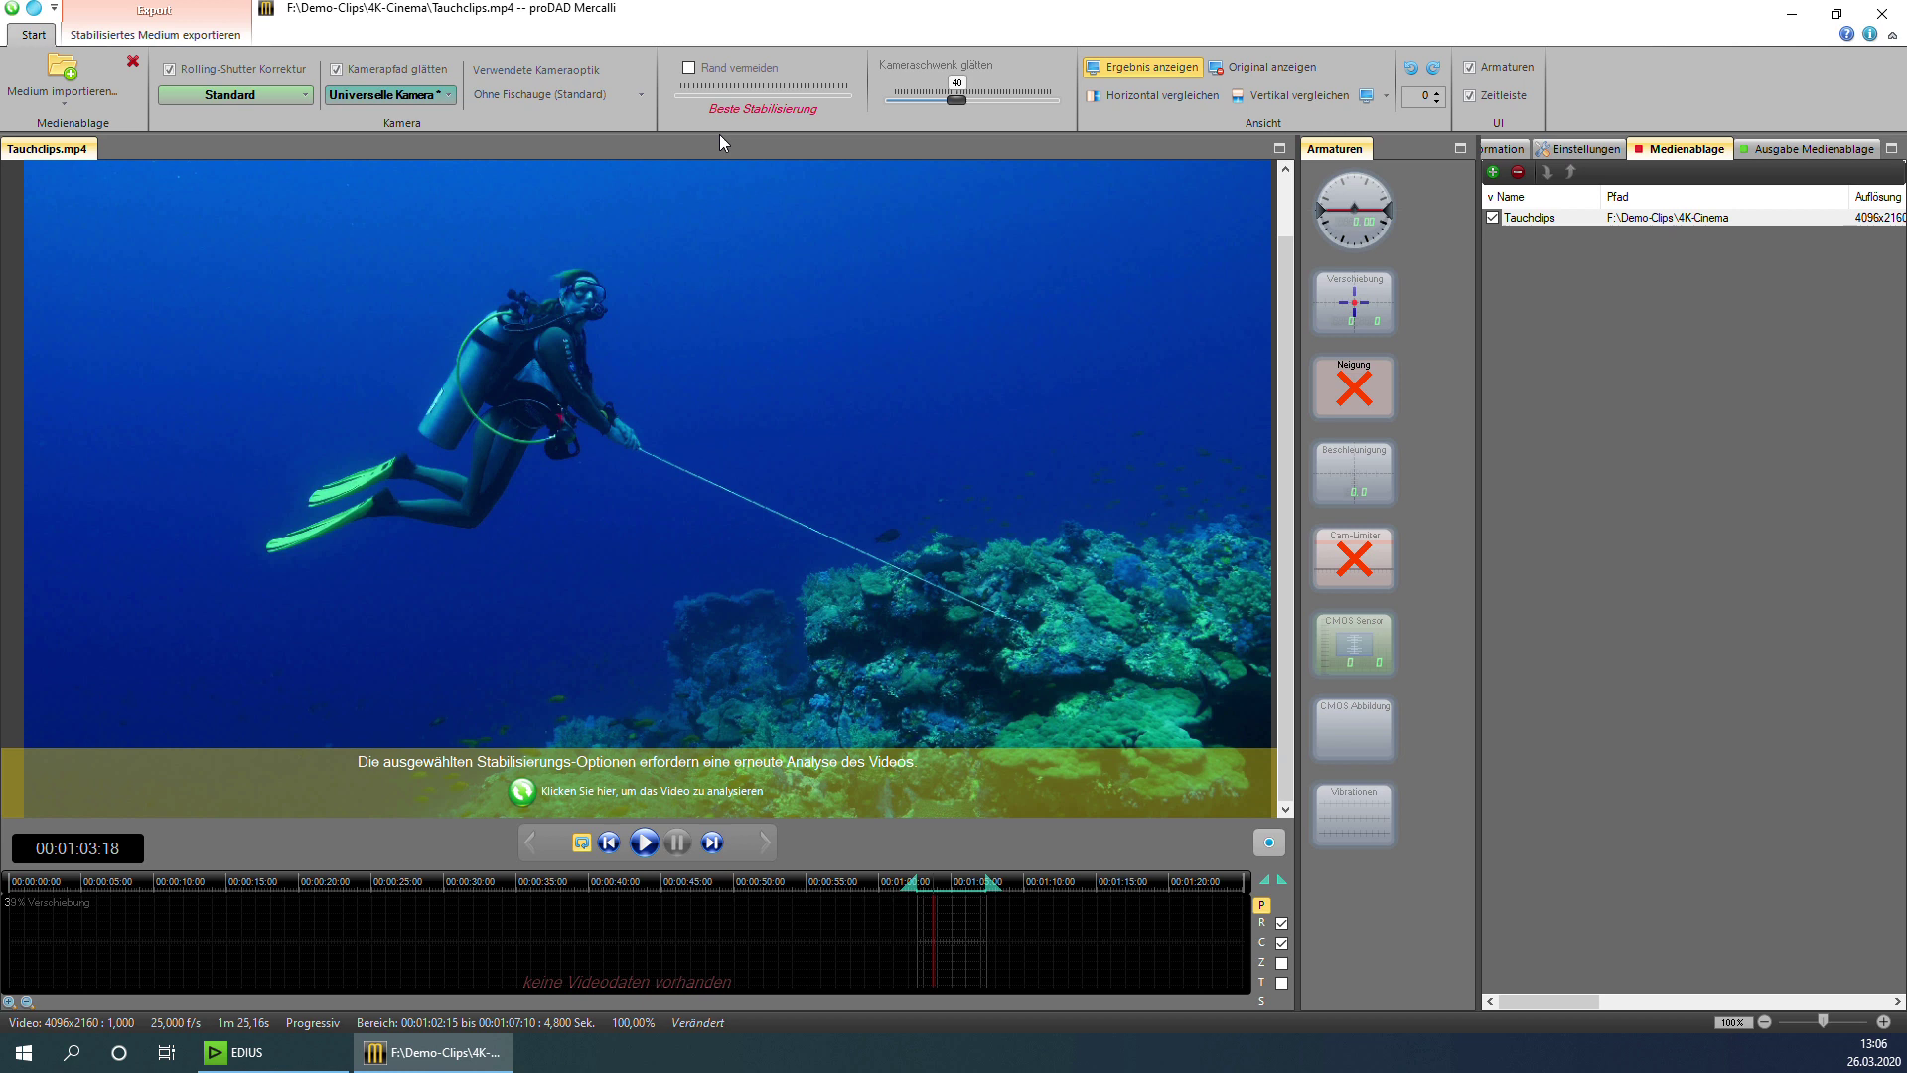
pyautogui.click(1581, 151)
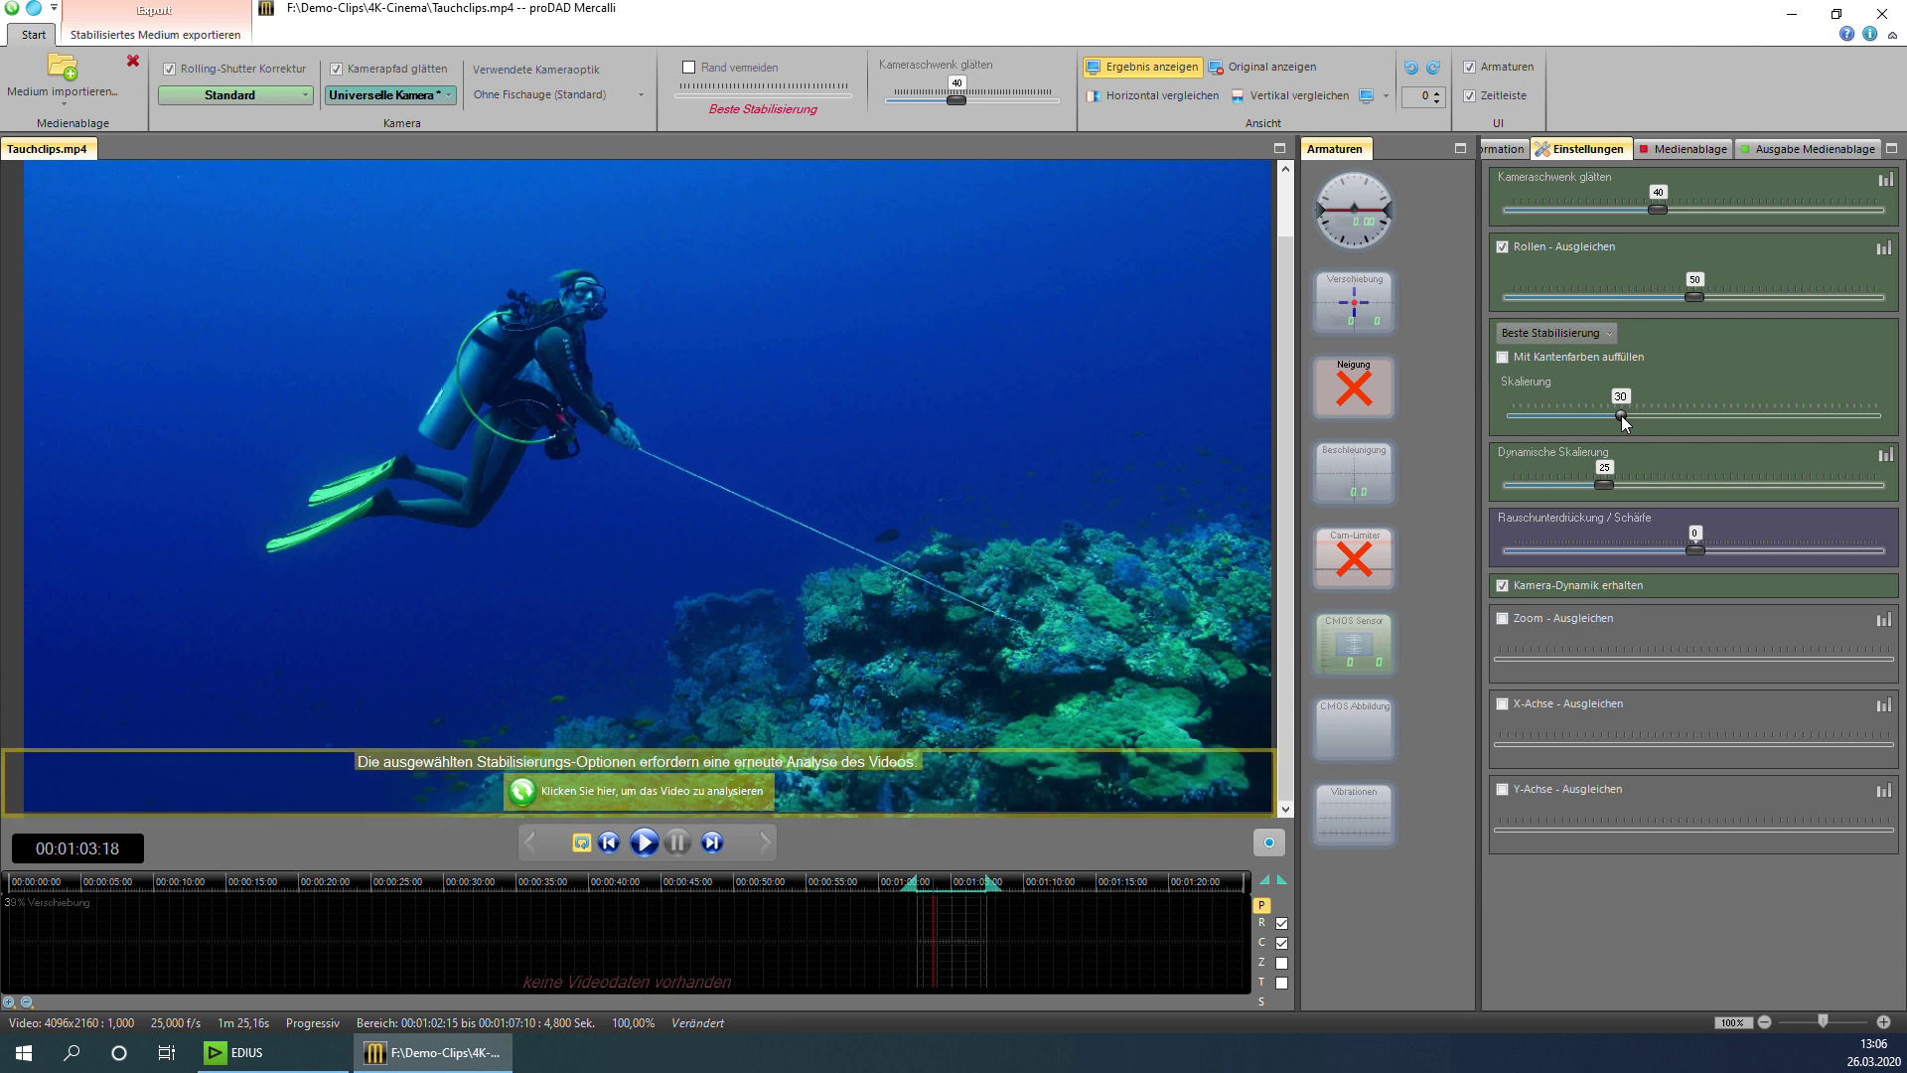
pyautogui.moveTo(1609, 416); pyautogui.dragTo(1509, 425)
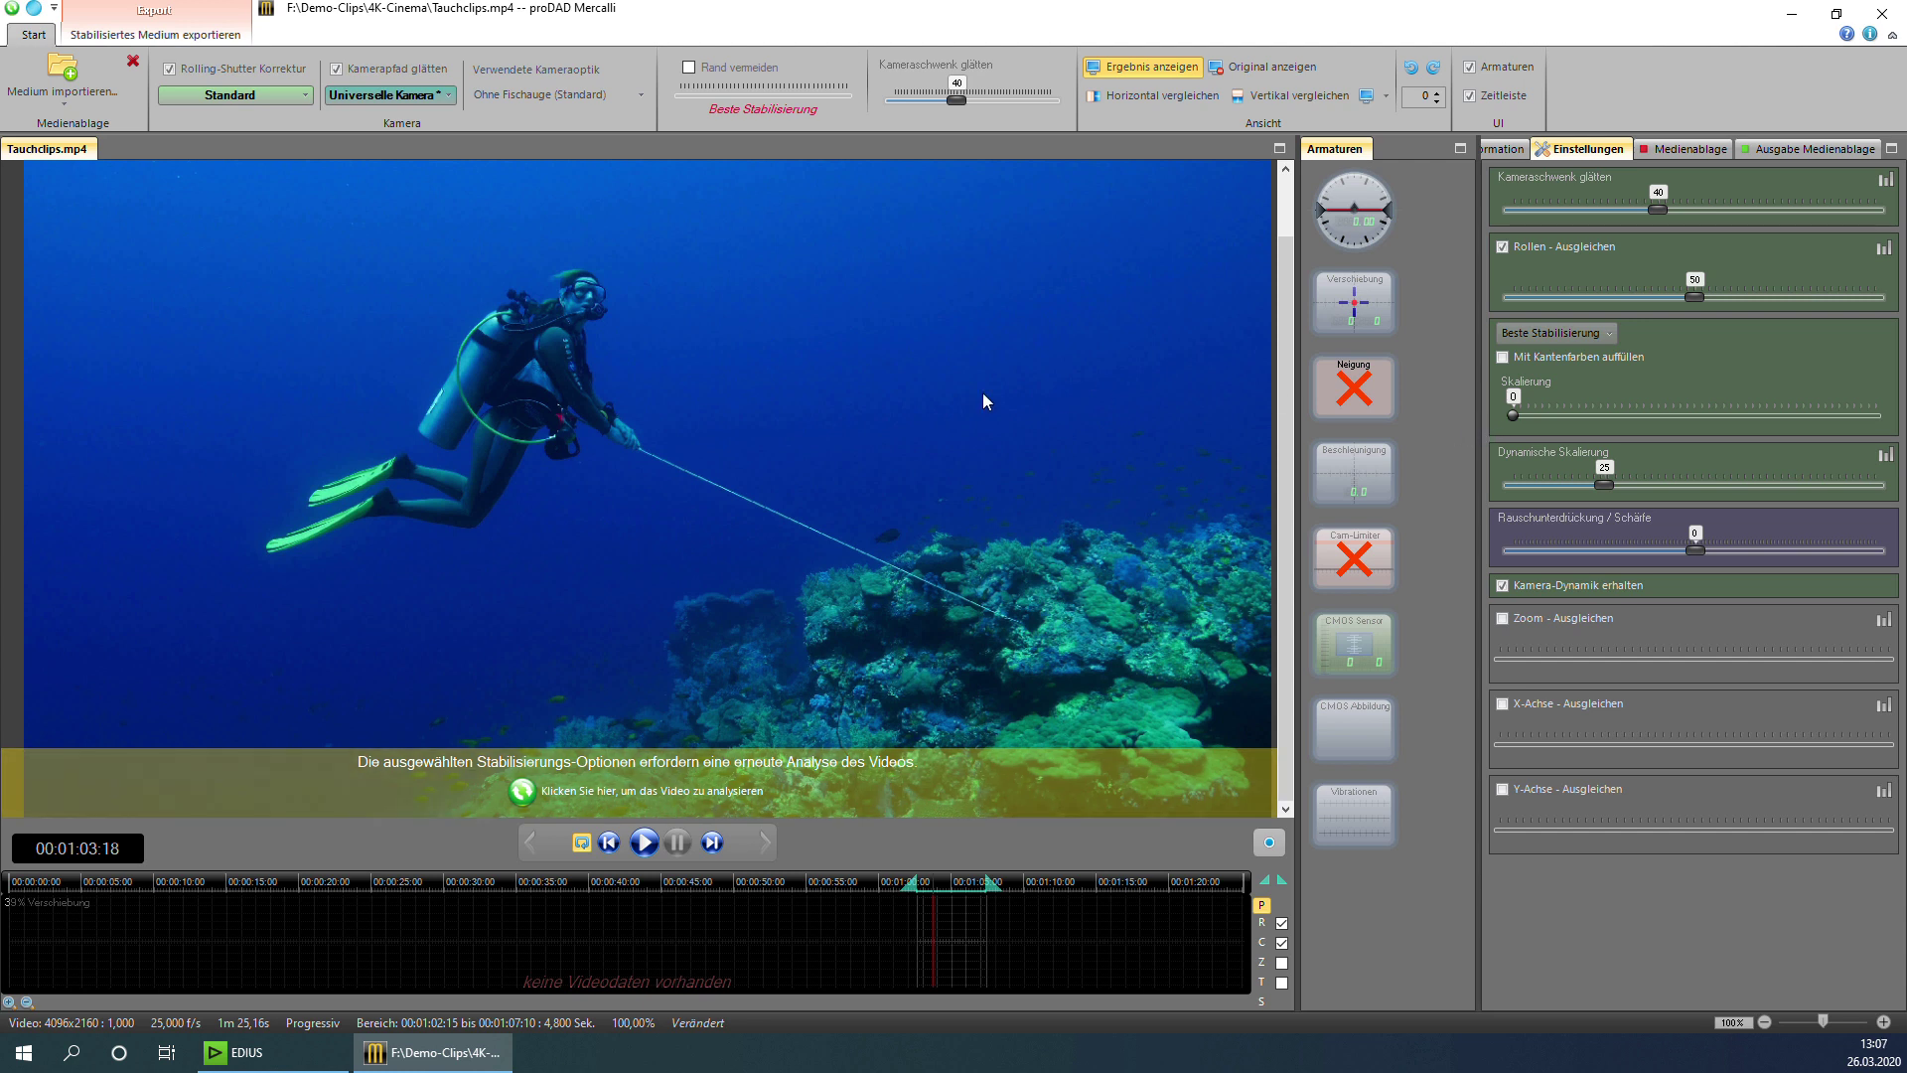
pyautogui.click(684, 795)
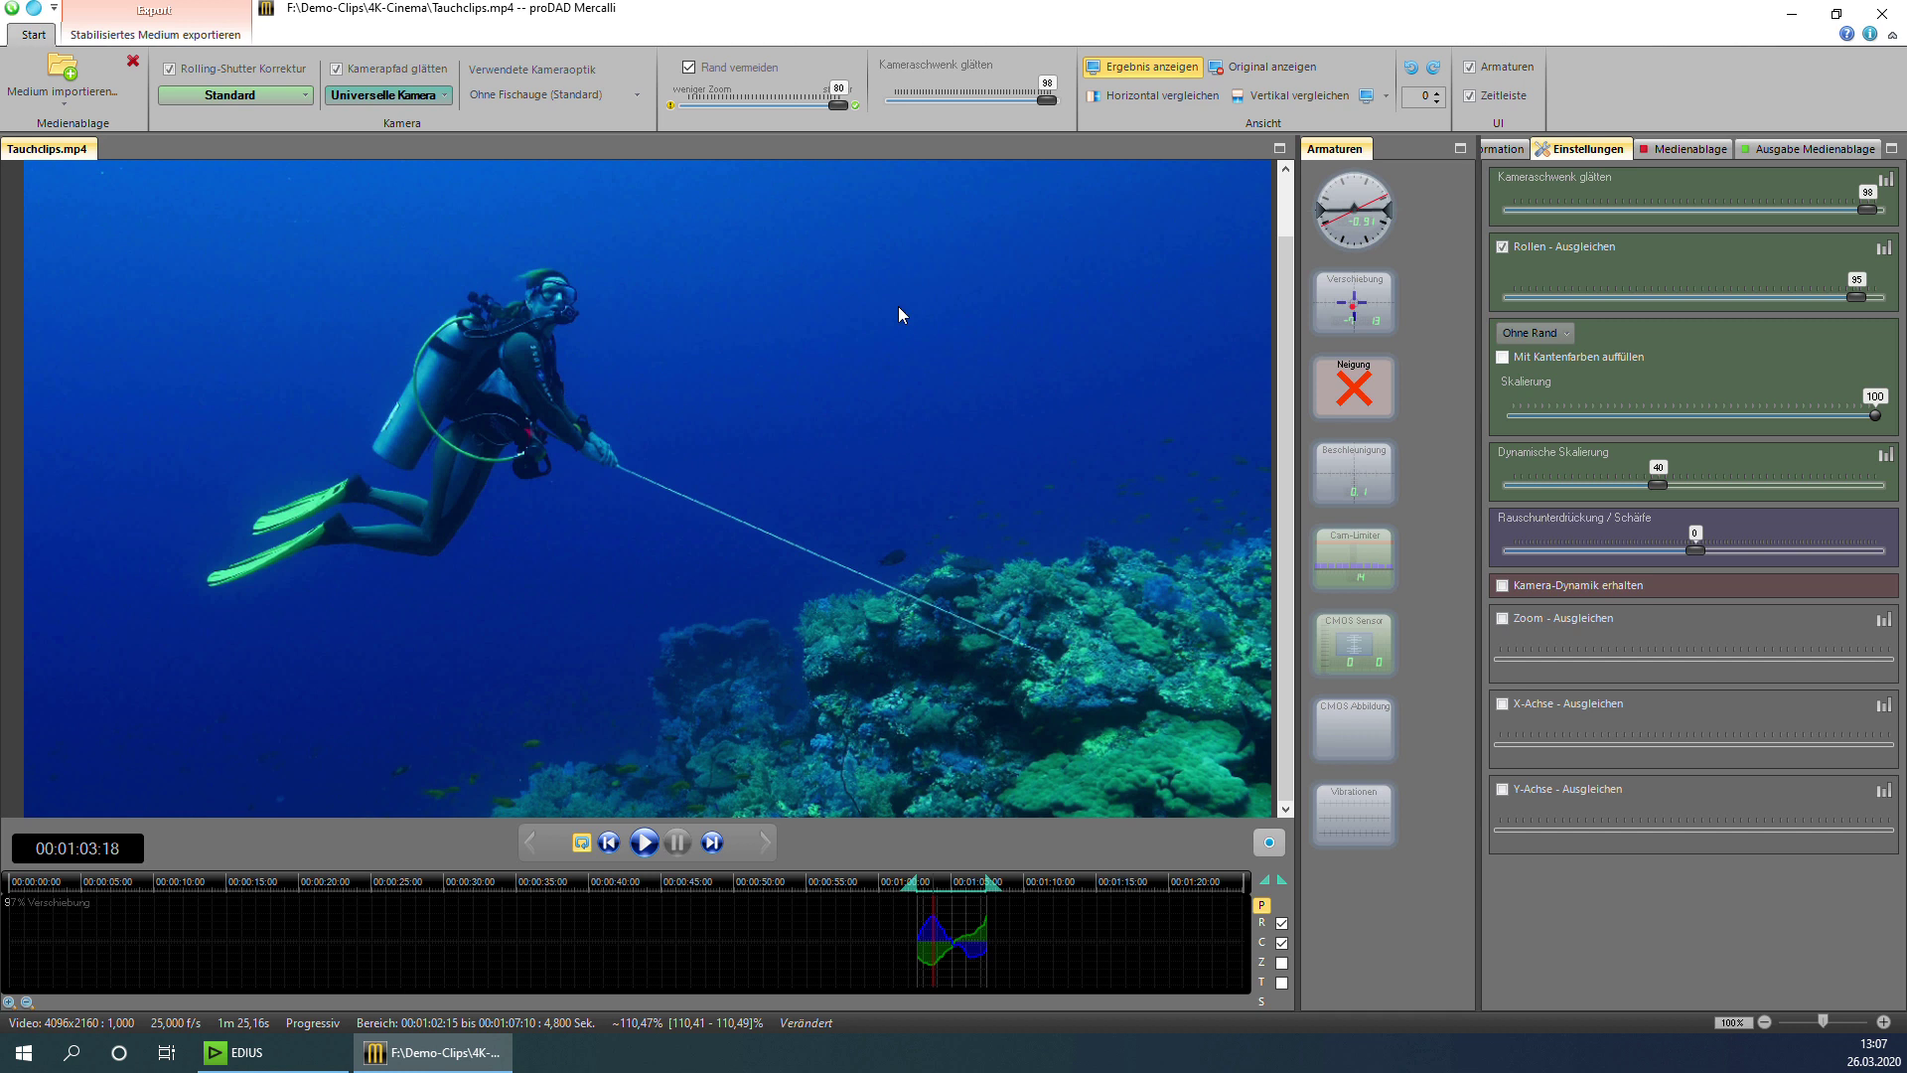
# Disable Rand vermeiden again with Skalierung at 0, and play the stabilised range from its start
pyautogui.click(688, 67)
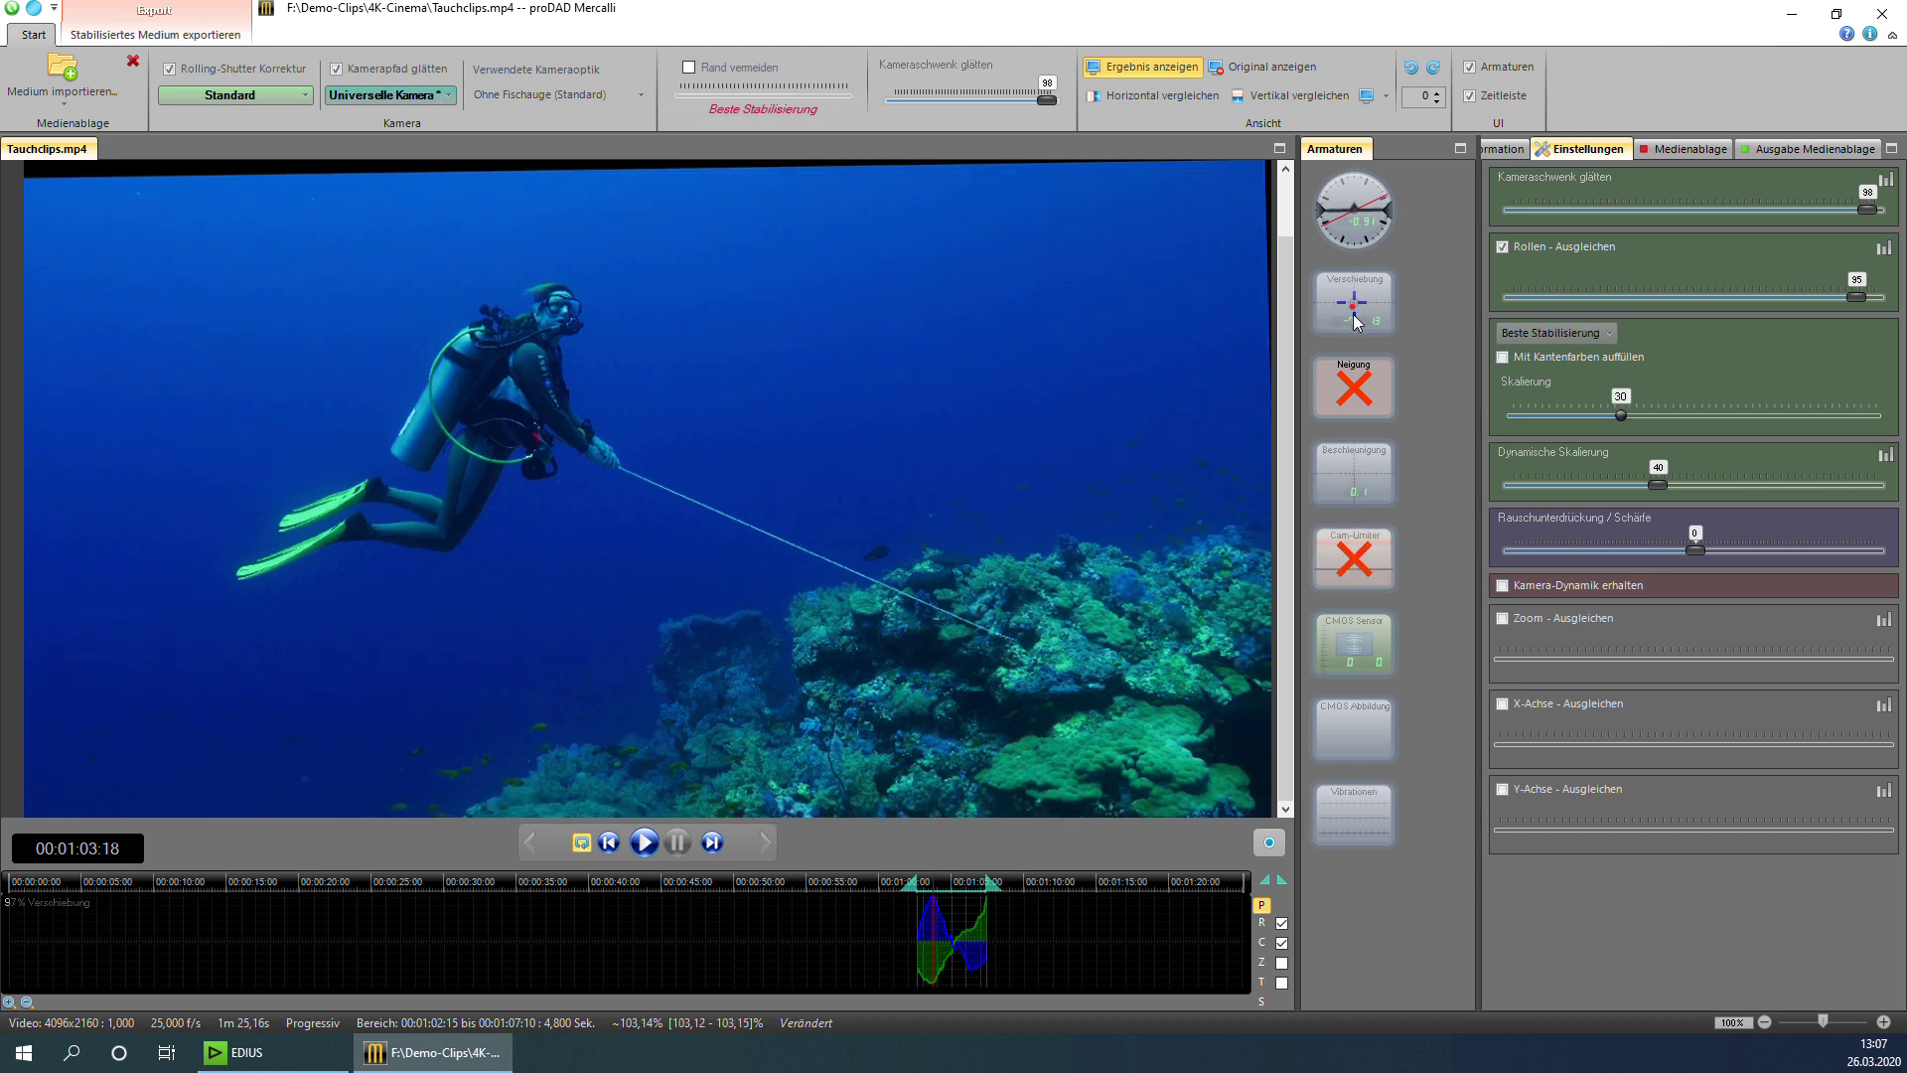
pyautogui.moveTo(1622, 414); pyautogui.dragTo(1469, 419)
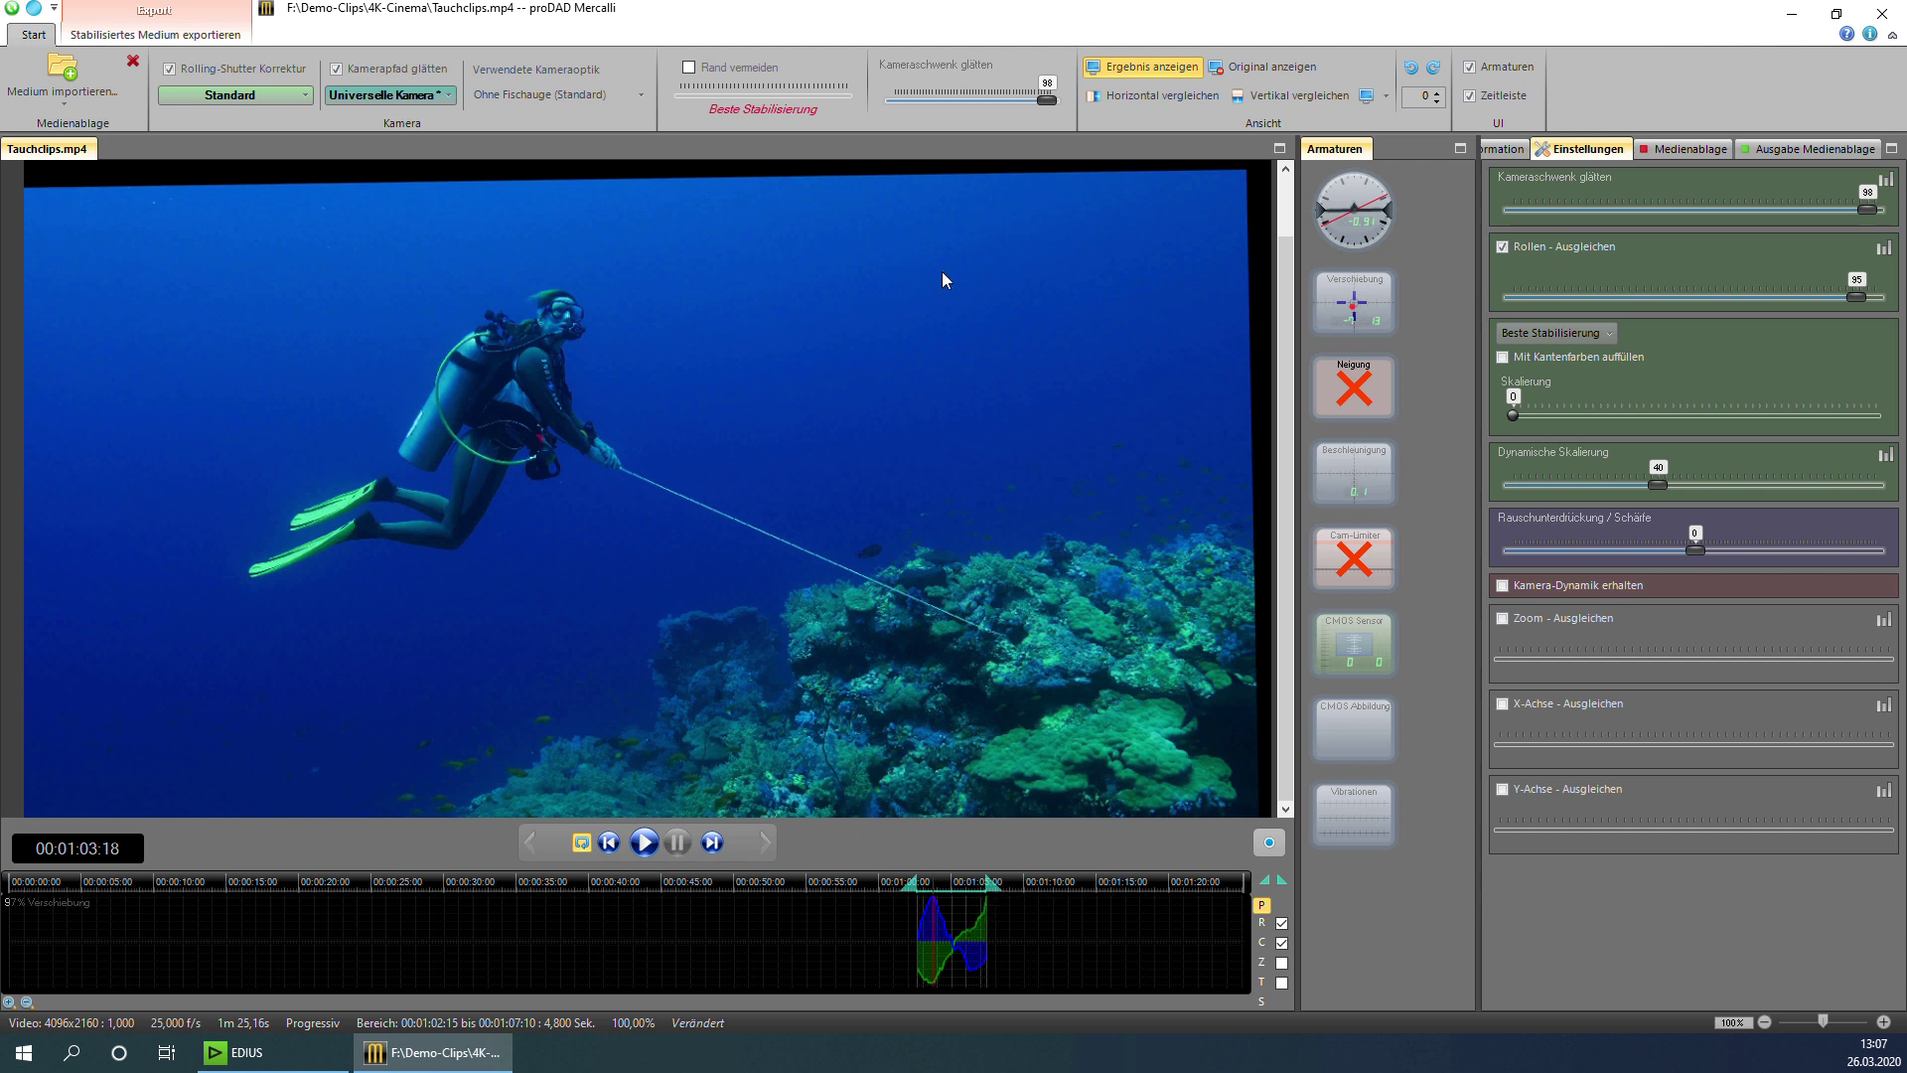
pyautogui.click(932, 891)
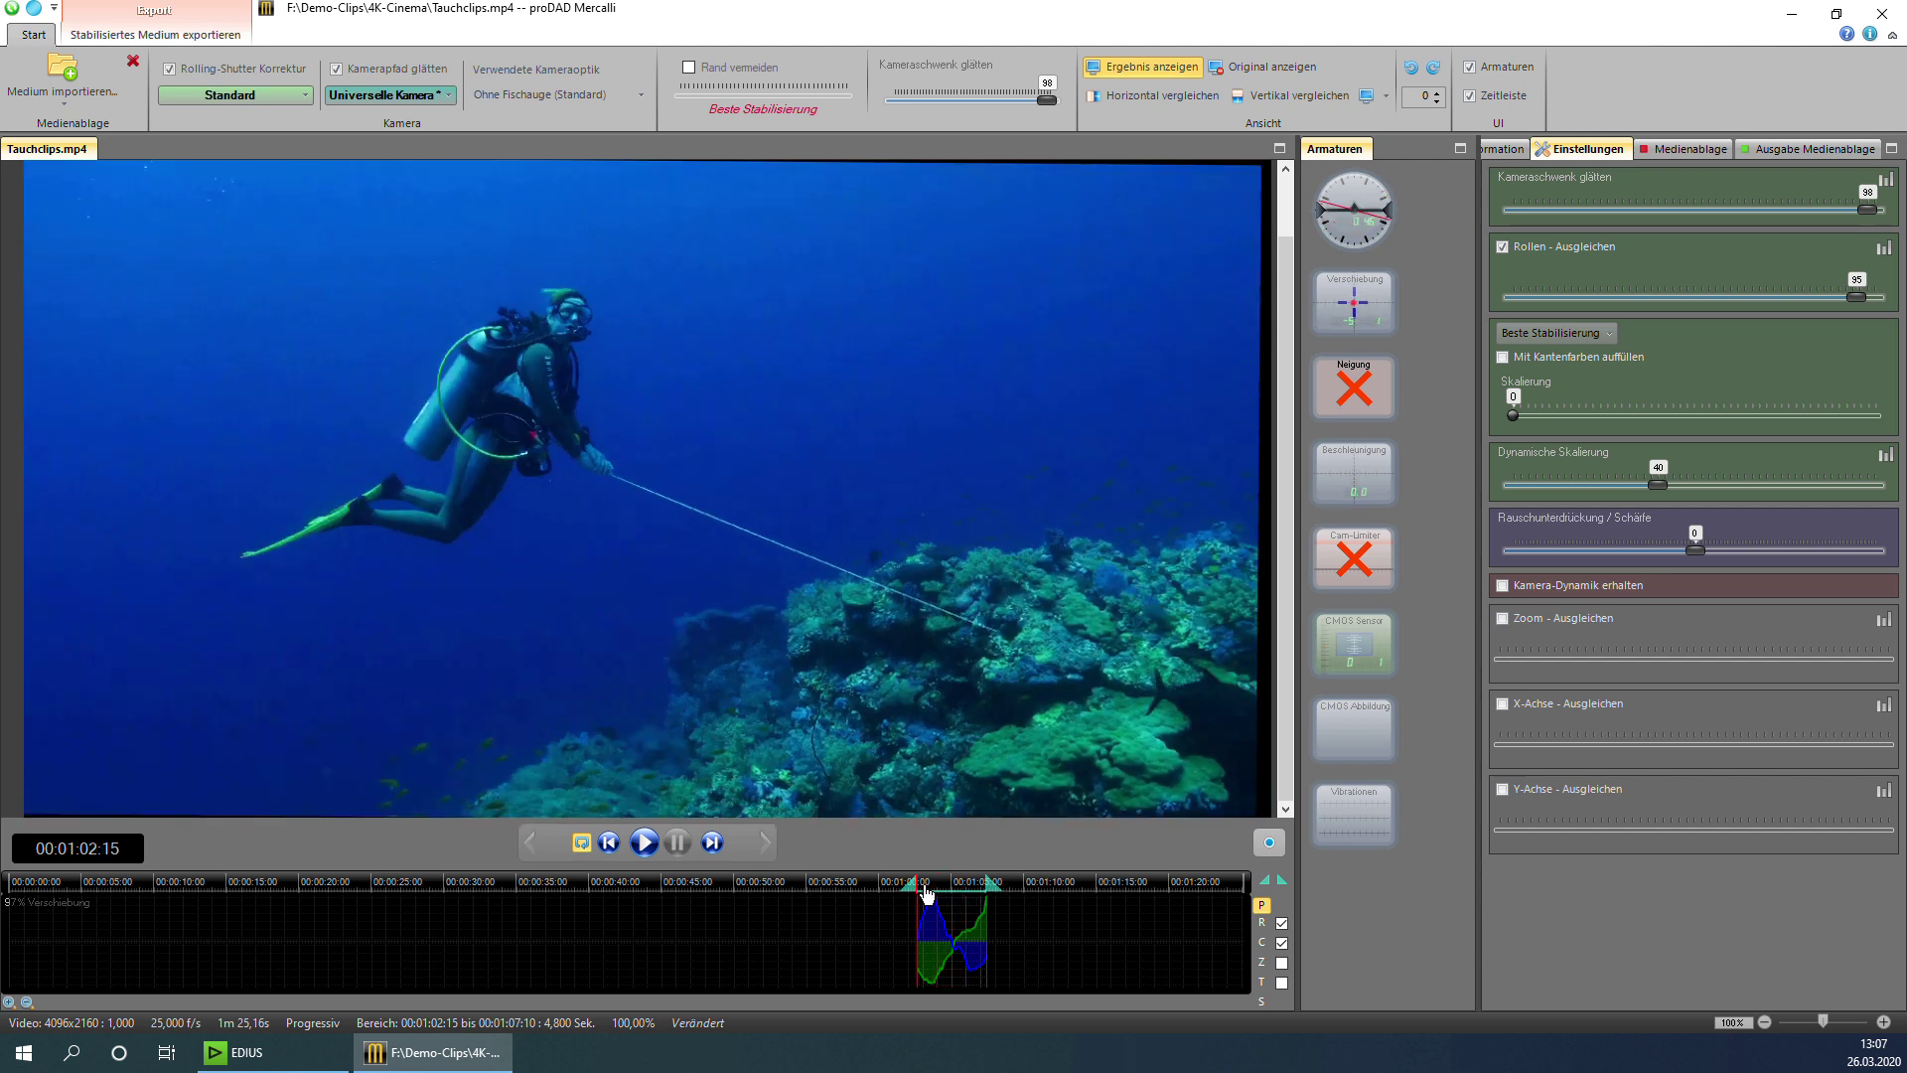
pyautogui.click(645, 842)
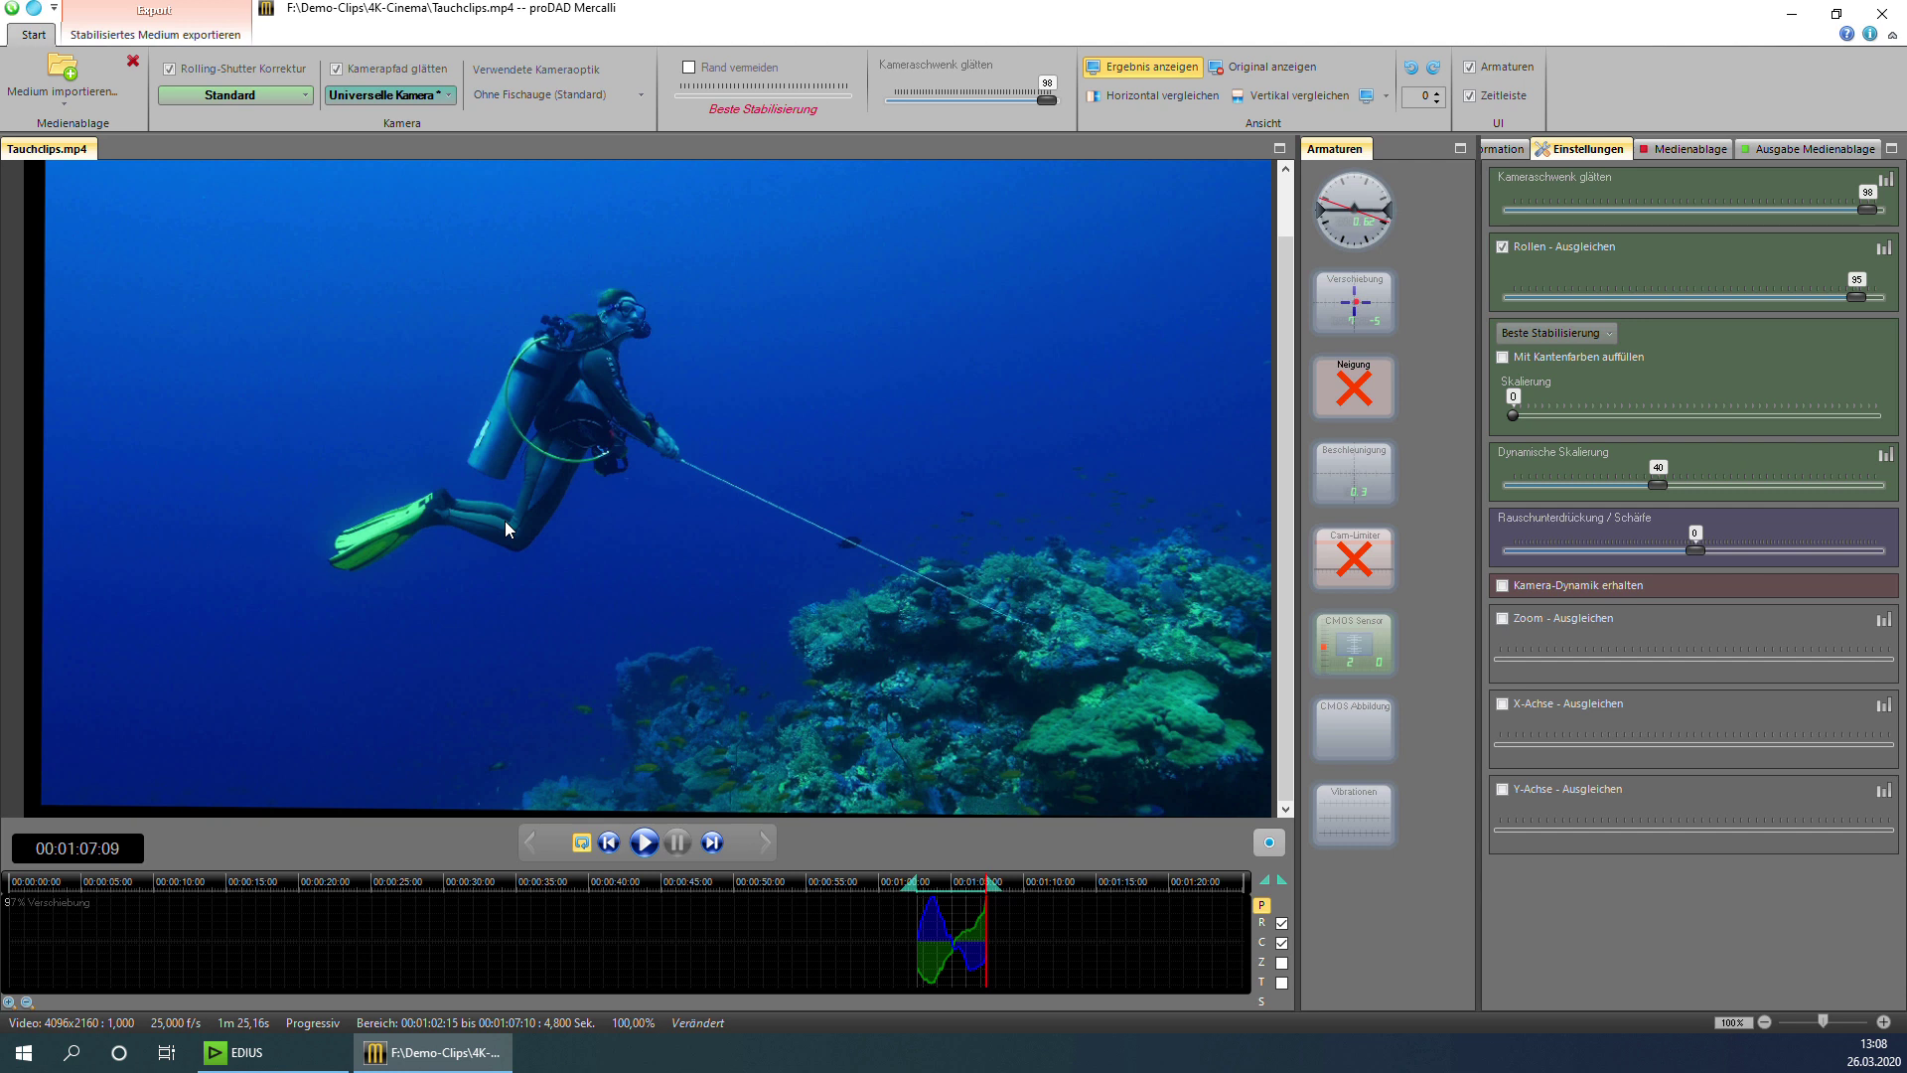
# Try to export the stabilised Tauchclips video with the CanopusHQ (avi) encoder setting
pyautogui.click(121, 38)
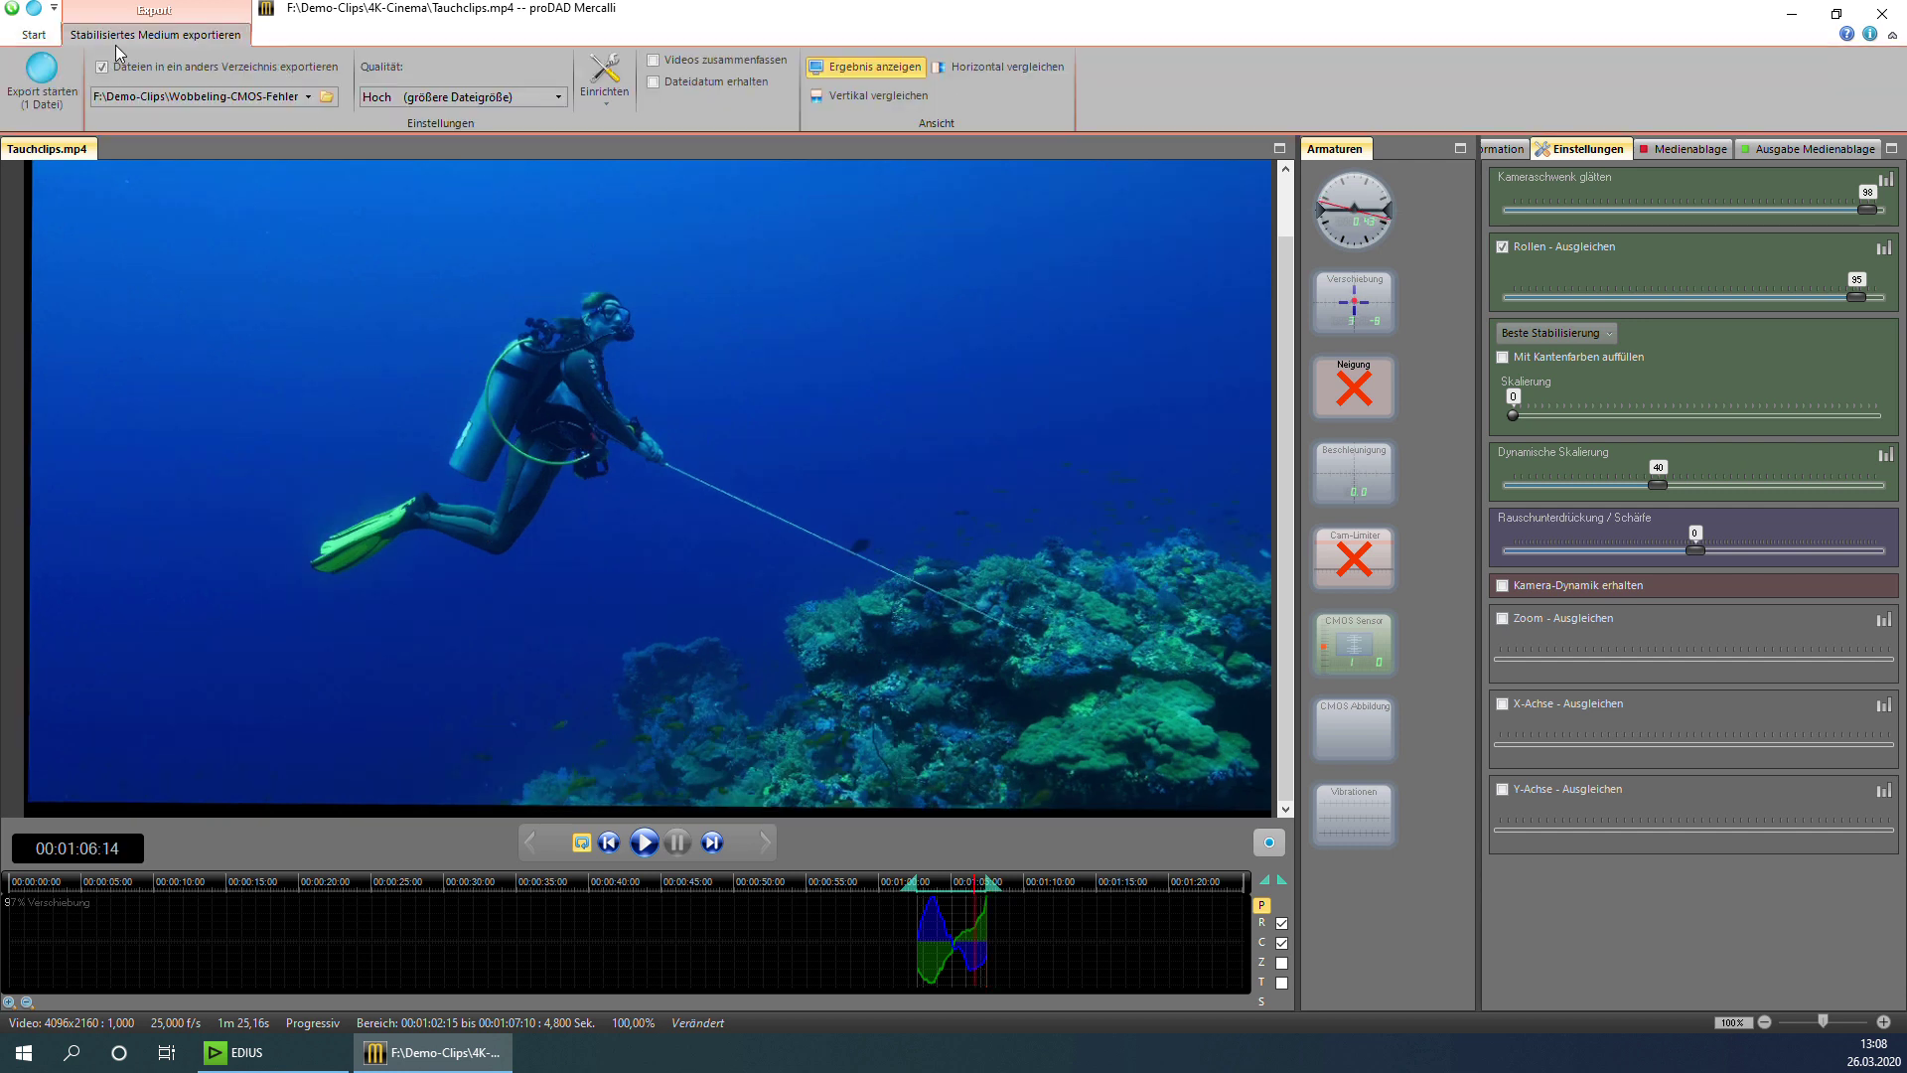
pyautogui.click(603, 75)
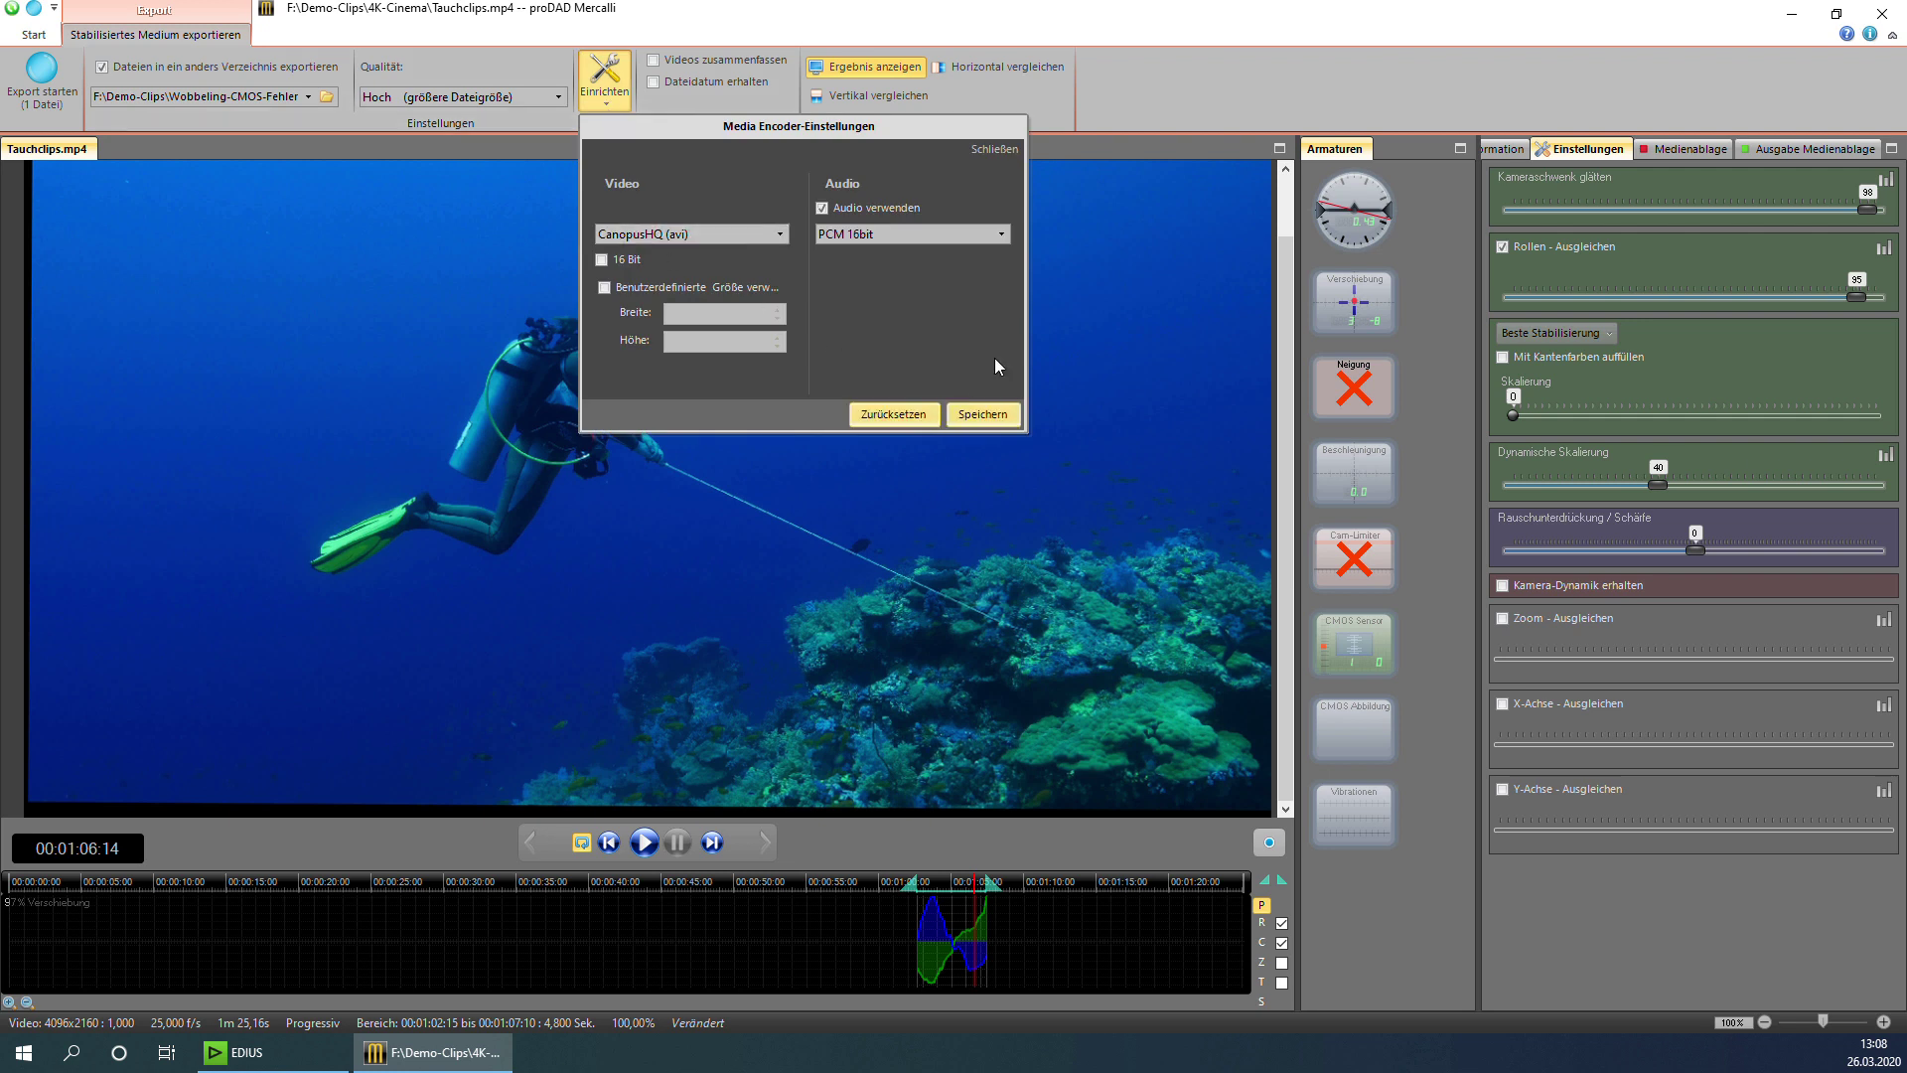
pyautogui.click(999, 150)
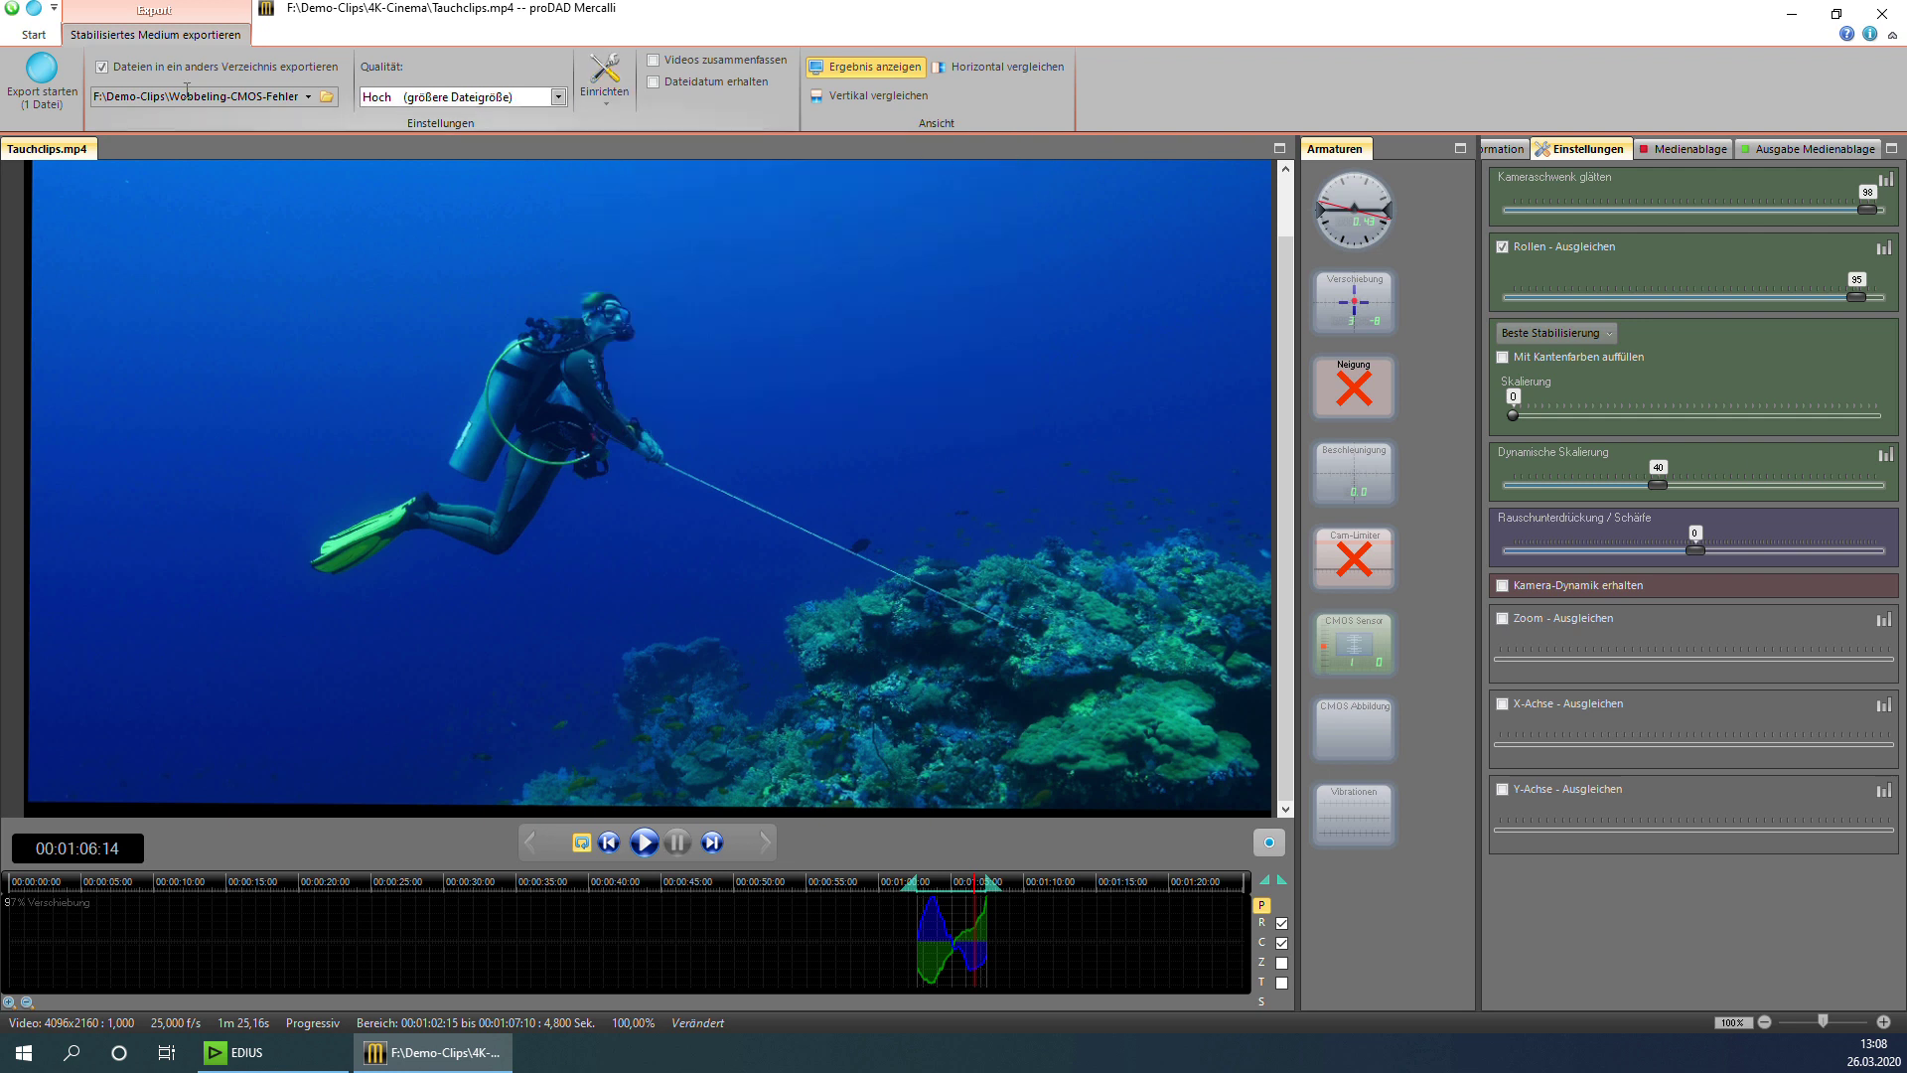
pyautogui.click(44, 84)
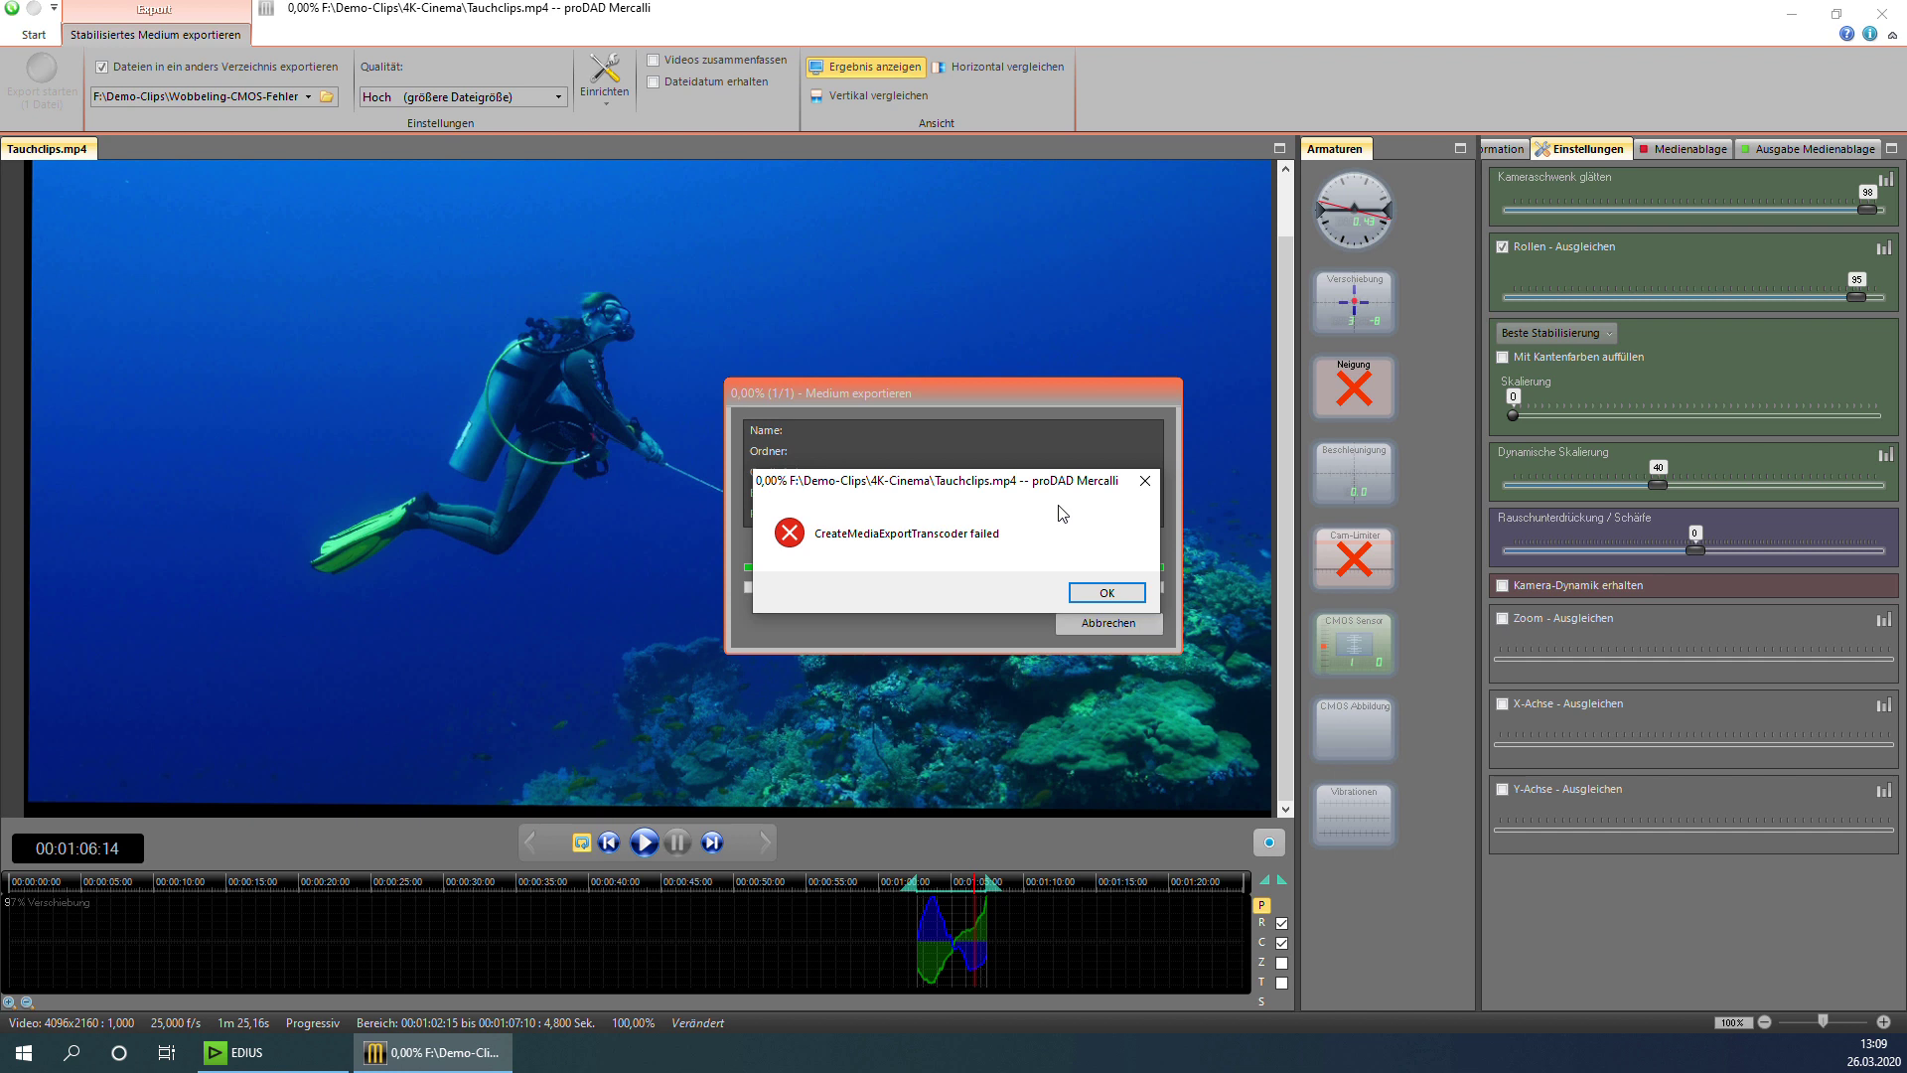
pyautogui.click(1087, 592)
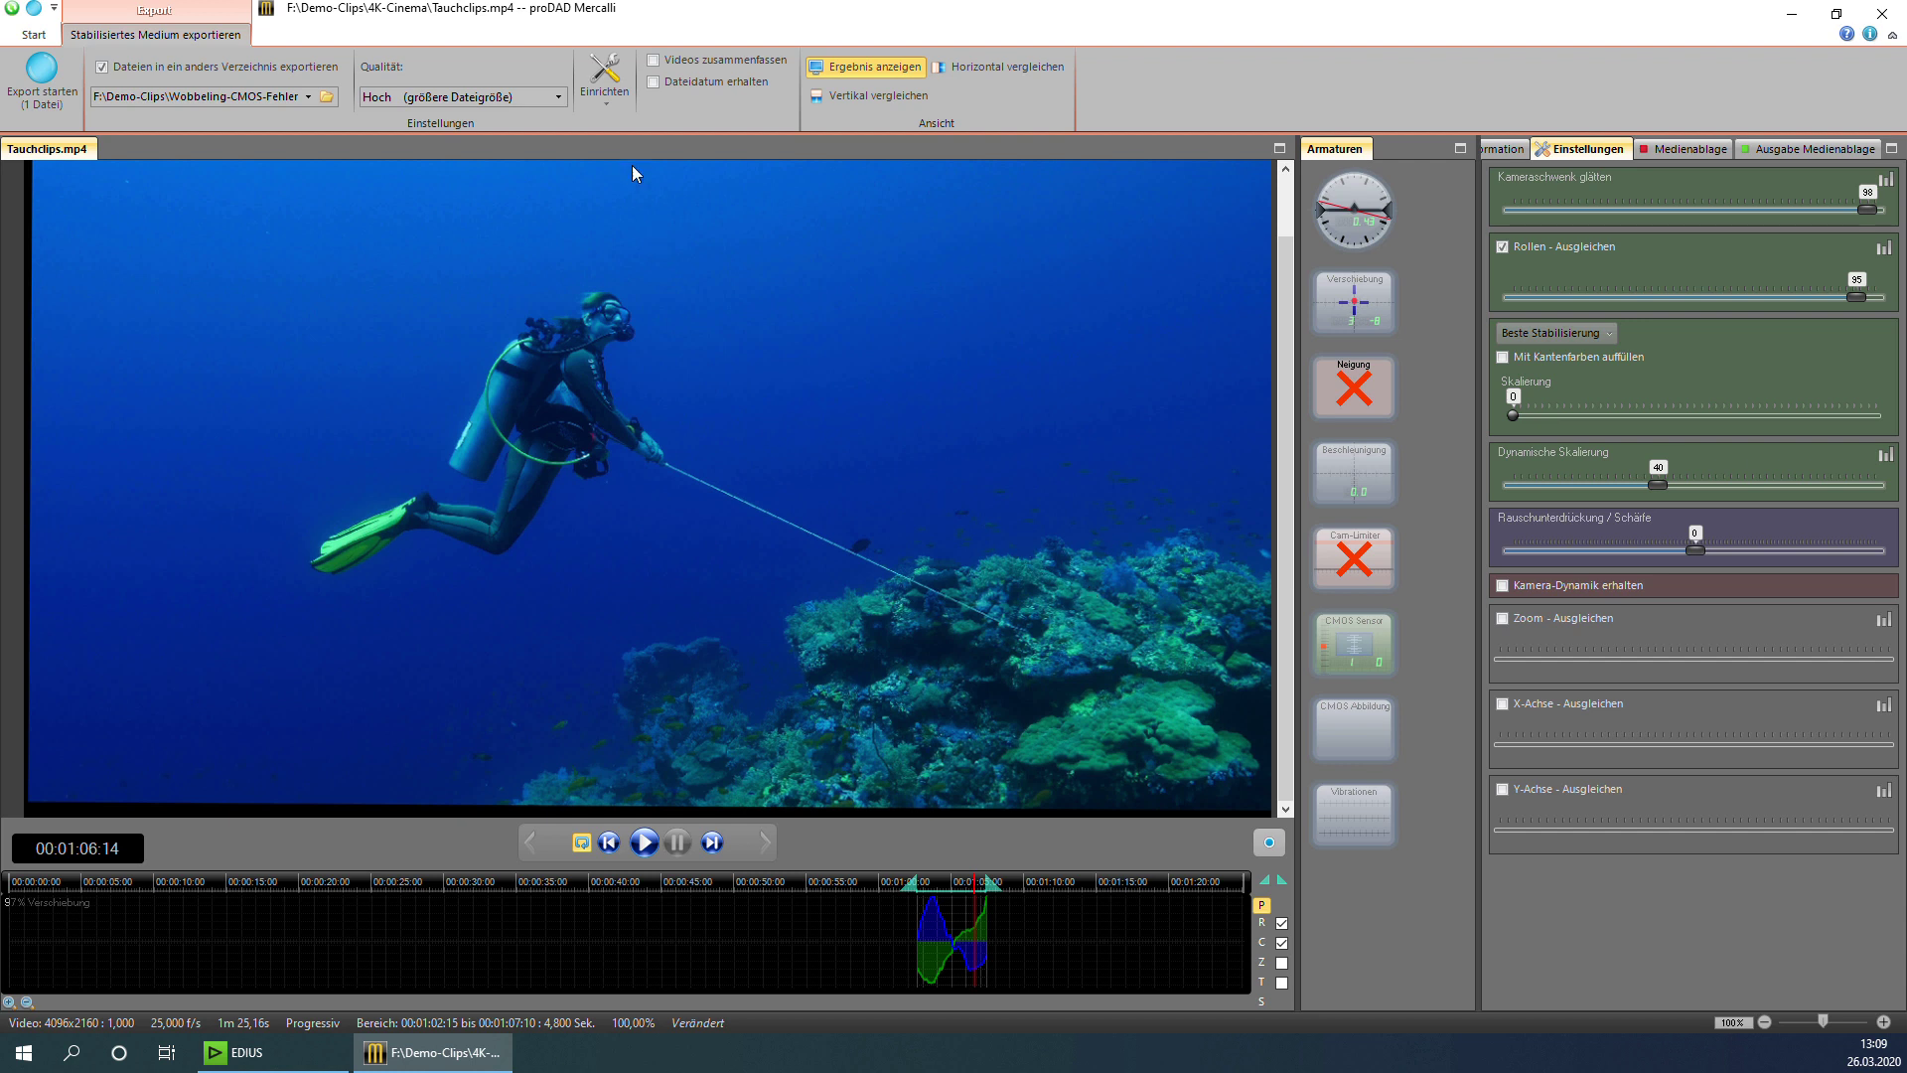
# Change the encoder's video format to CanopusHQX (avi) and export the stabilised Tauchclips video
pyautogui.click(603, 72)
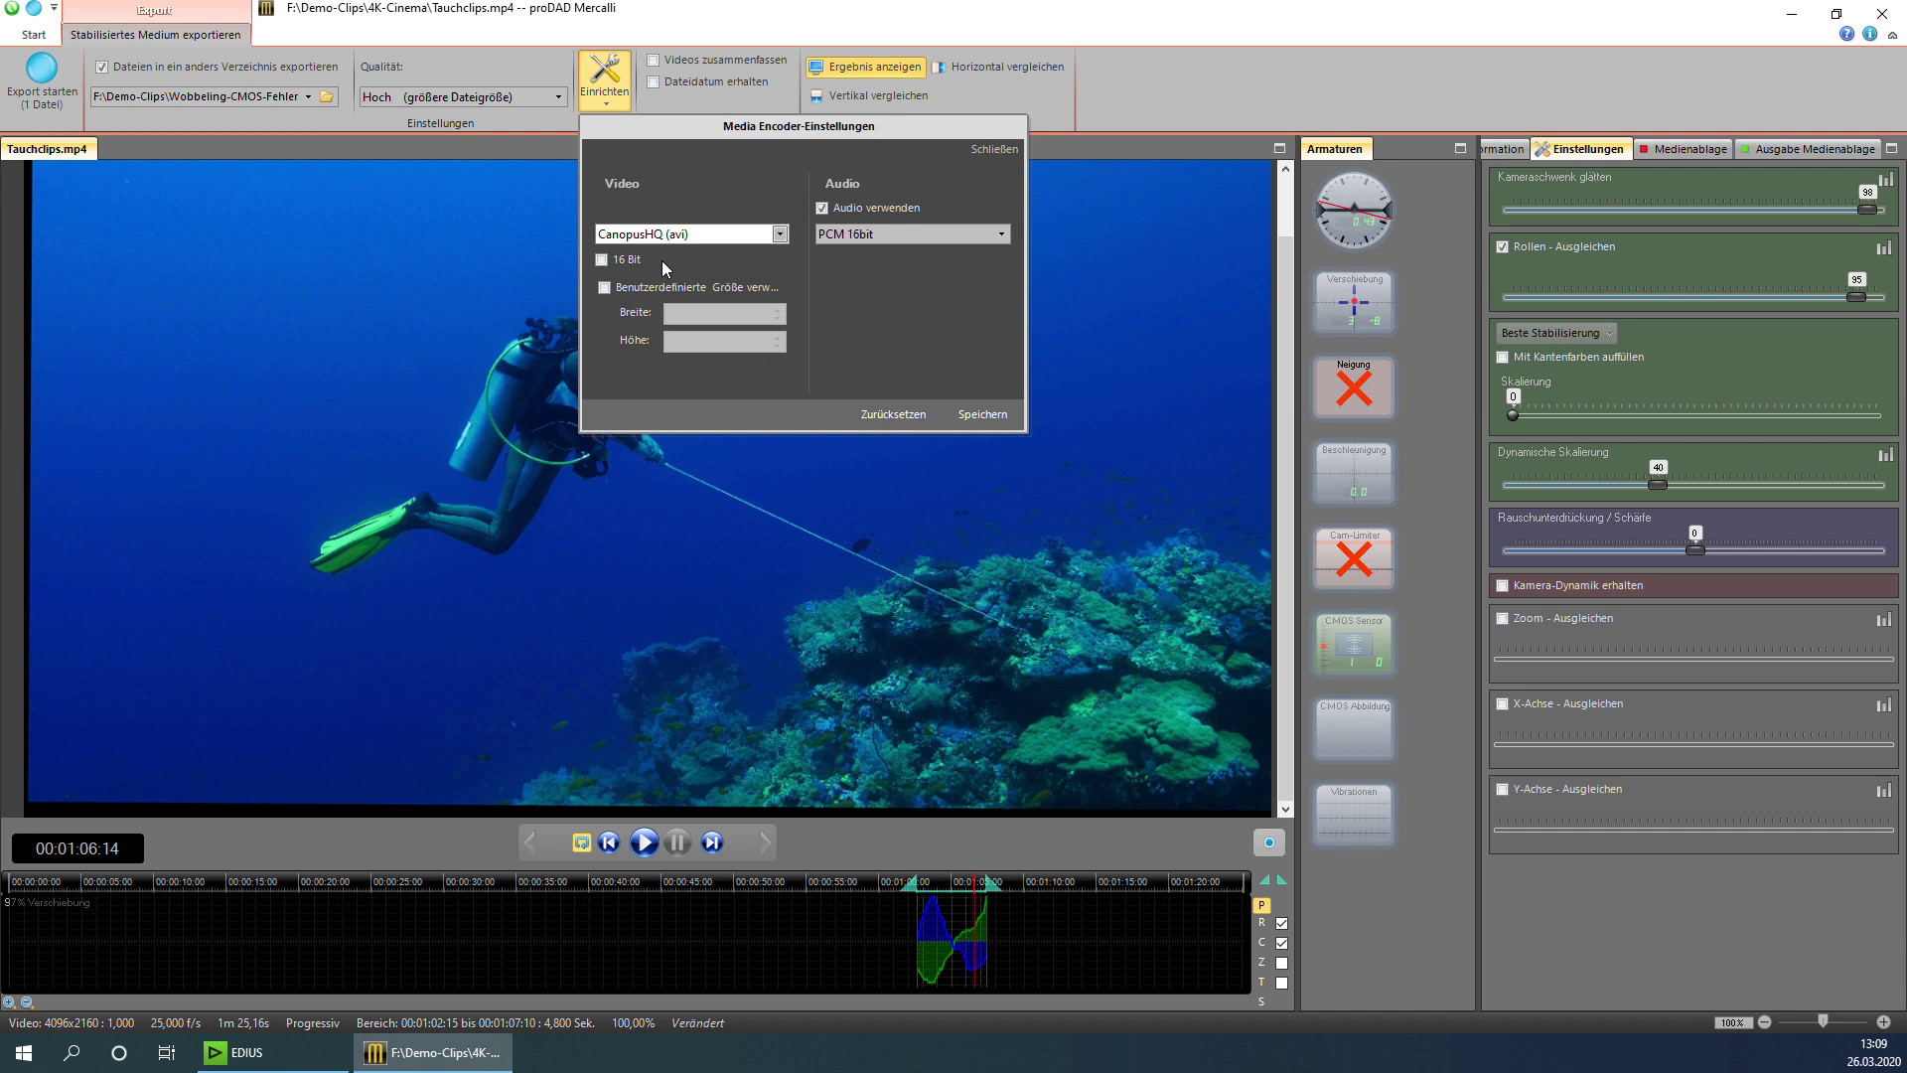
pyautogui.click(779, 235)
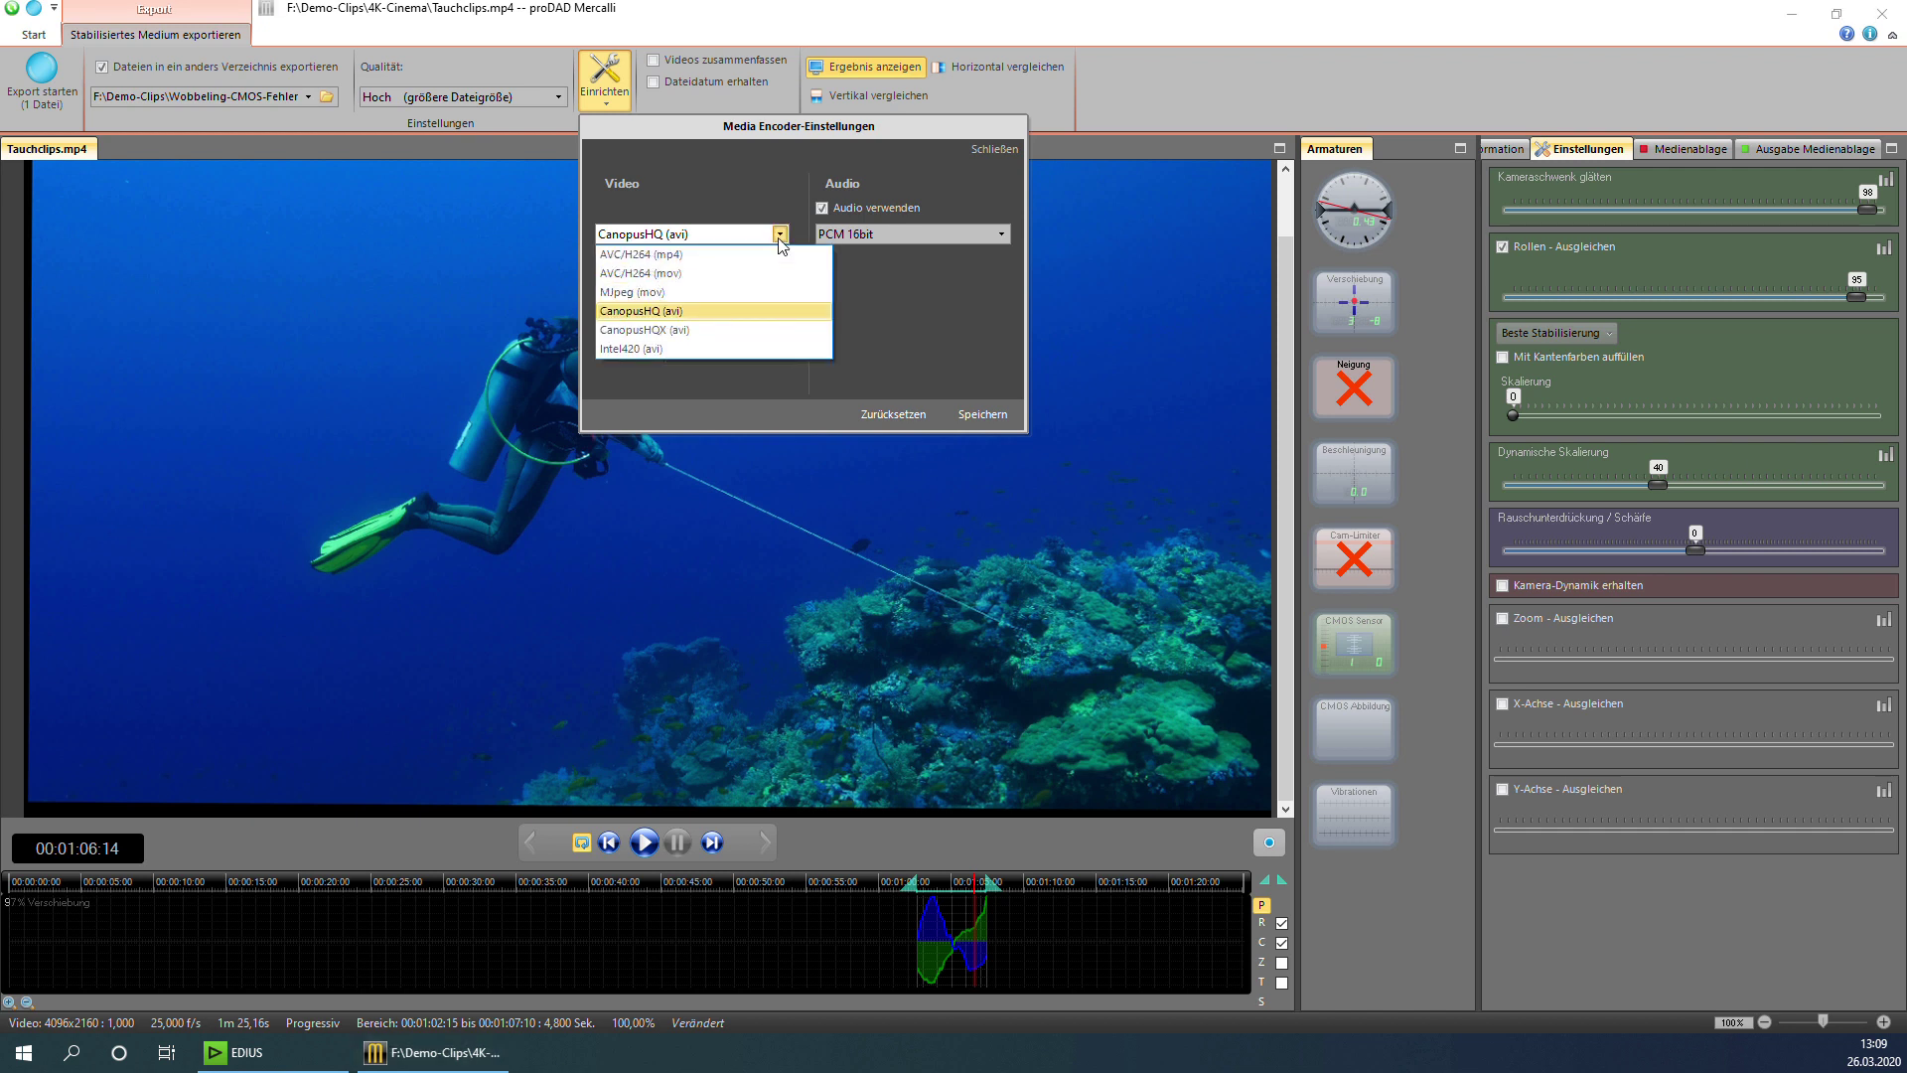
pyautogui.click(684, 331)
pyautogui.click(996, 149)
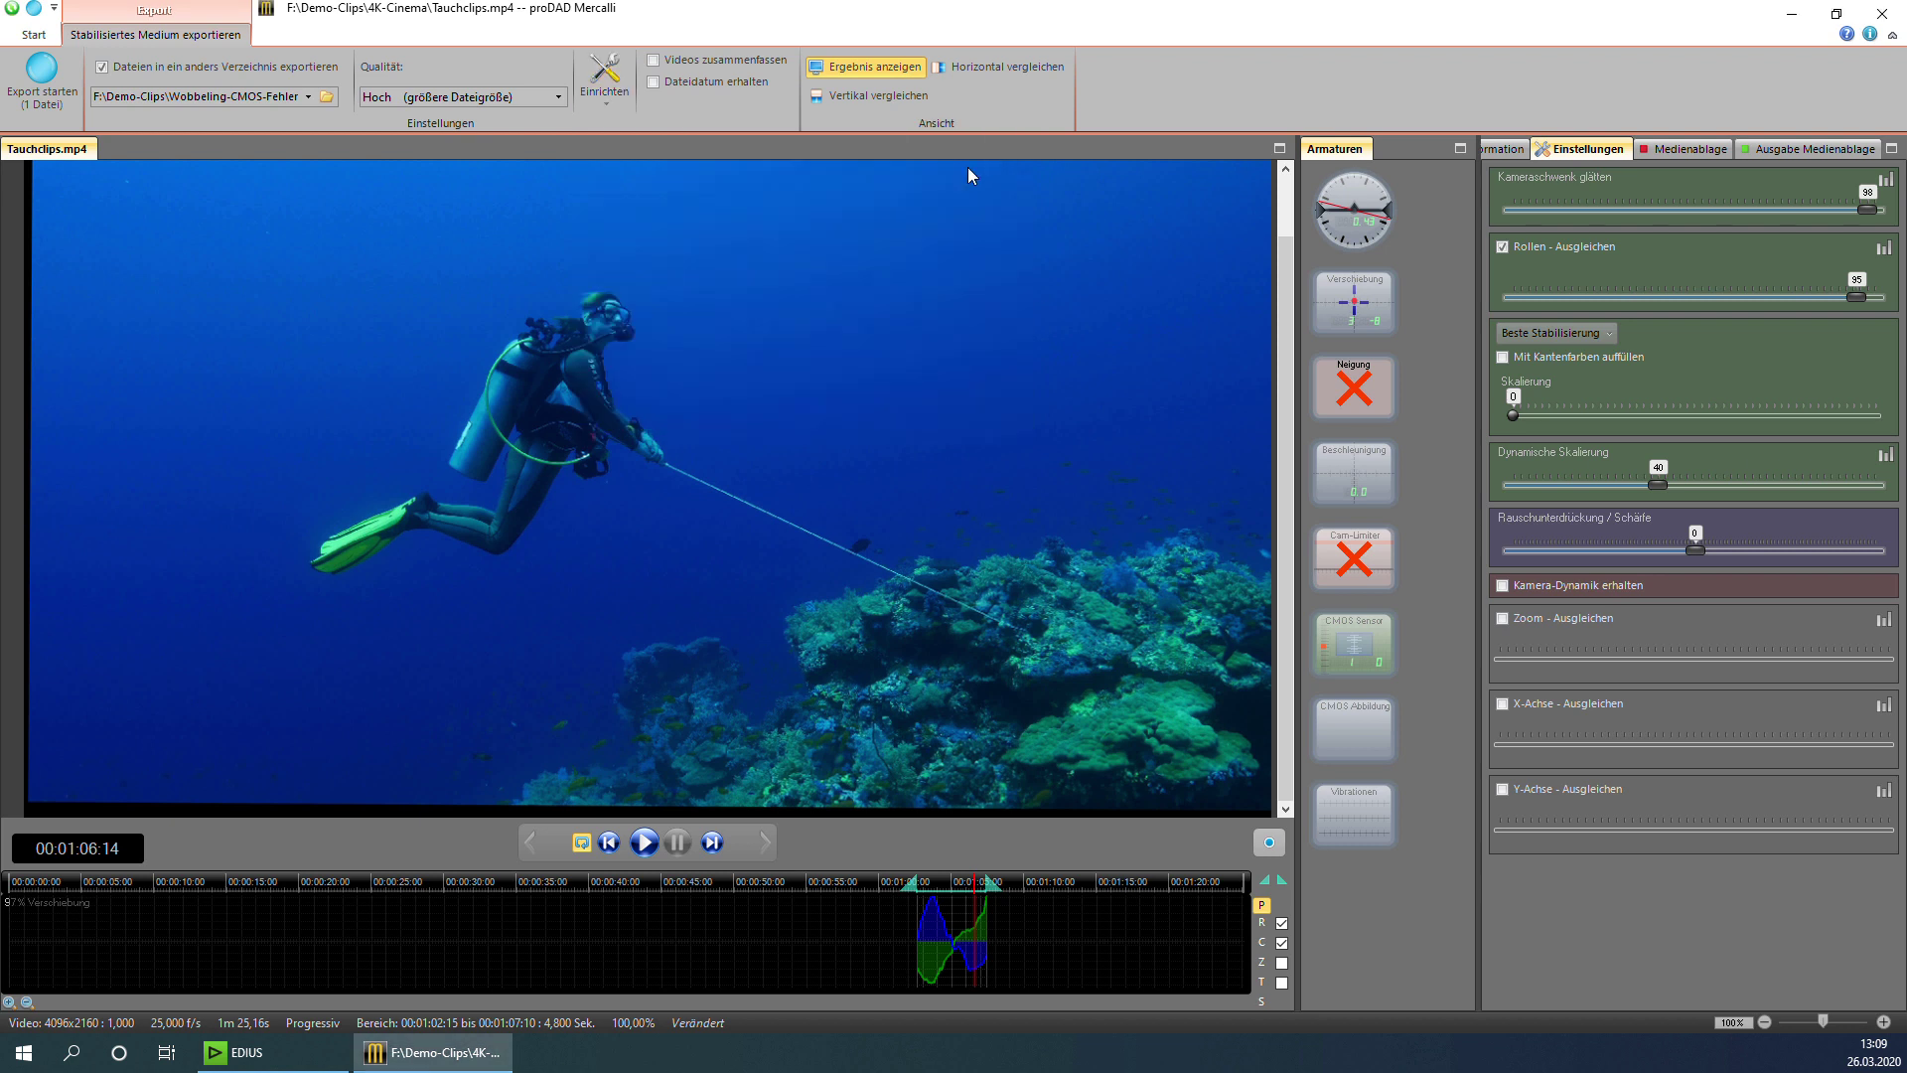
pyautogui.click(46, 95)
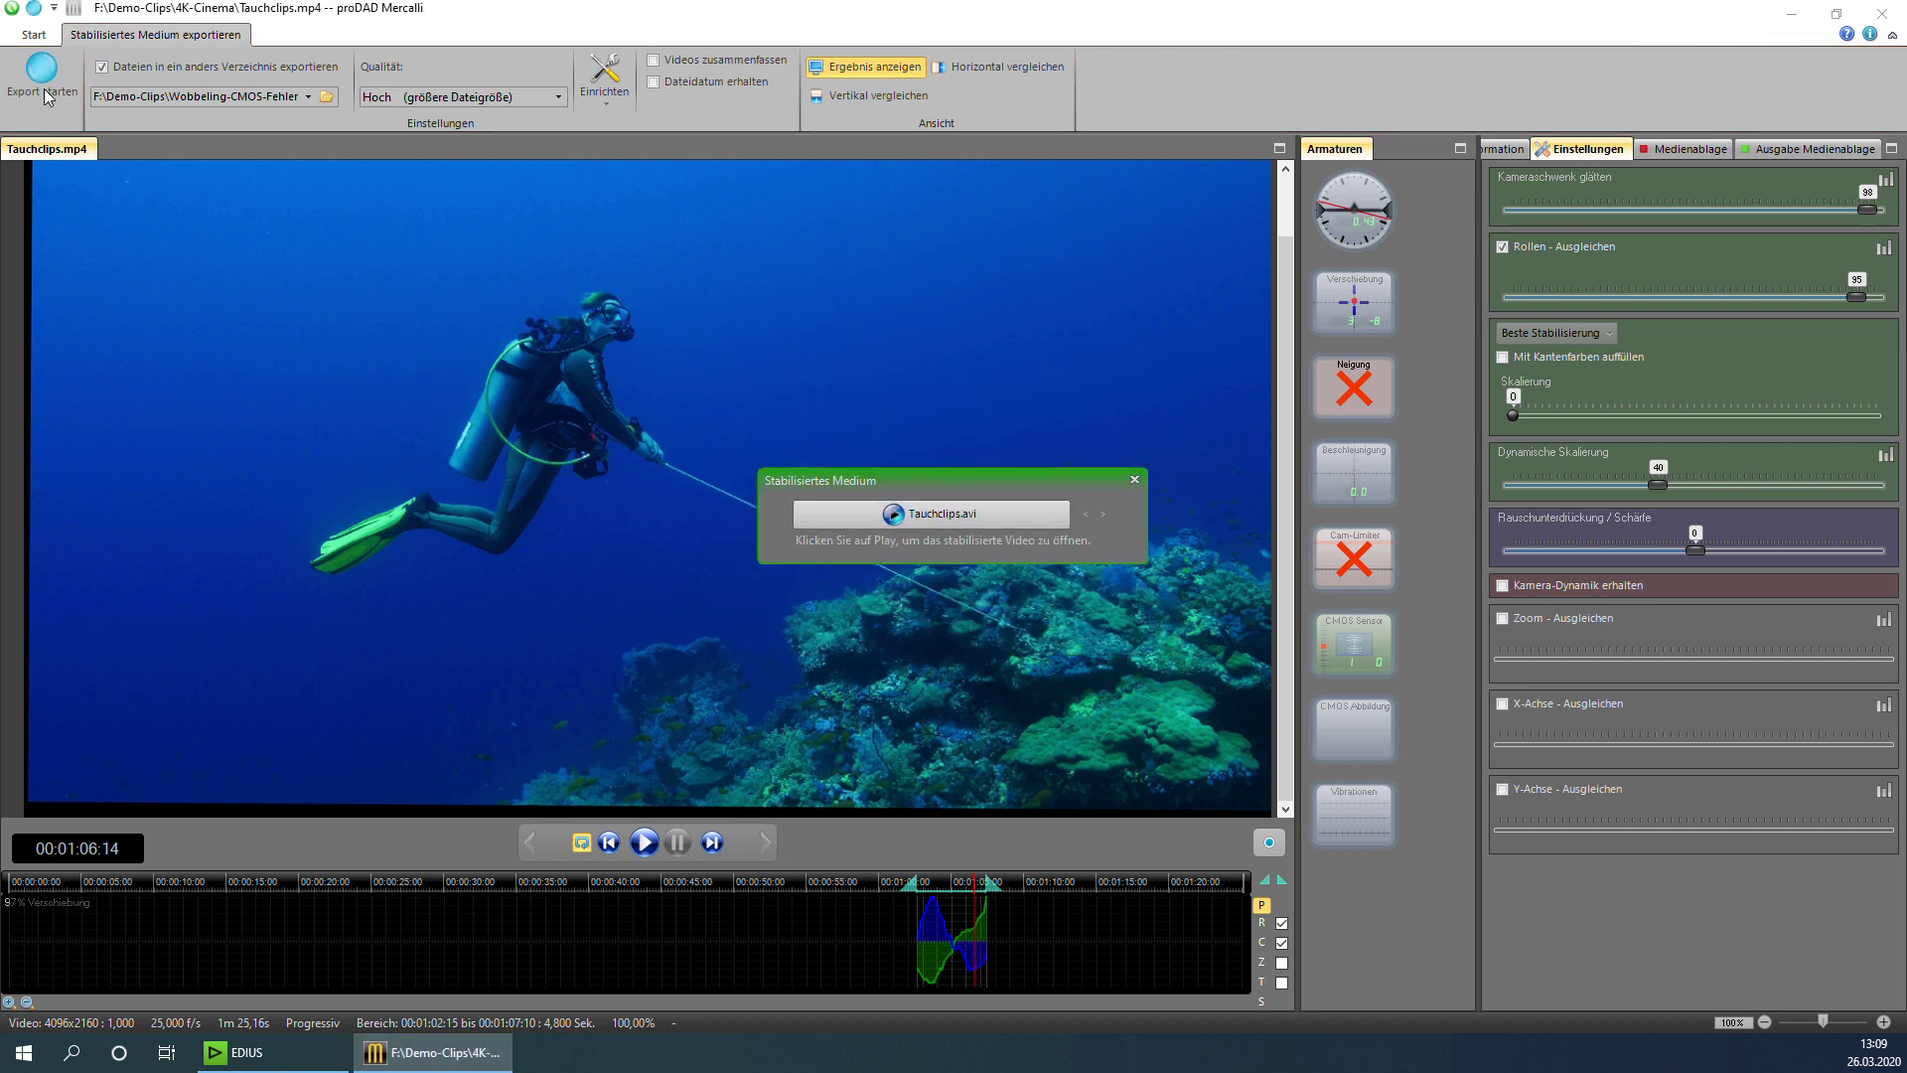
# Switch to EDIUS and import Tauchclips.avi from Exportierte Clips into the 4K (Unter Wasser) folder
pyautogui.click(326, 1068)
pyautogui.click(1701, 283)
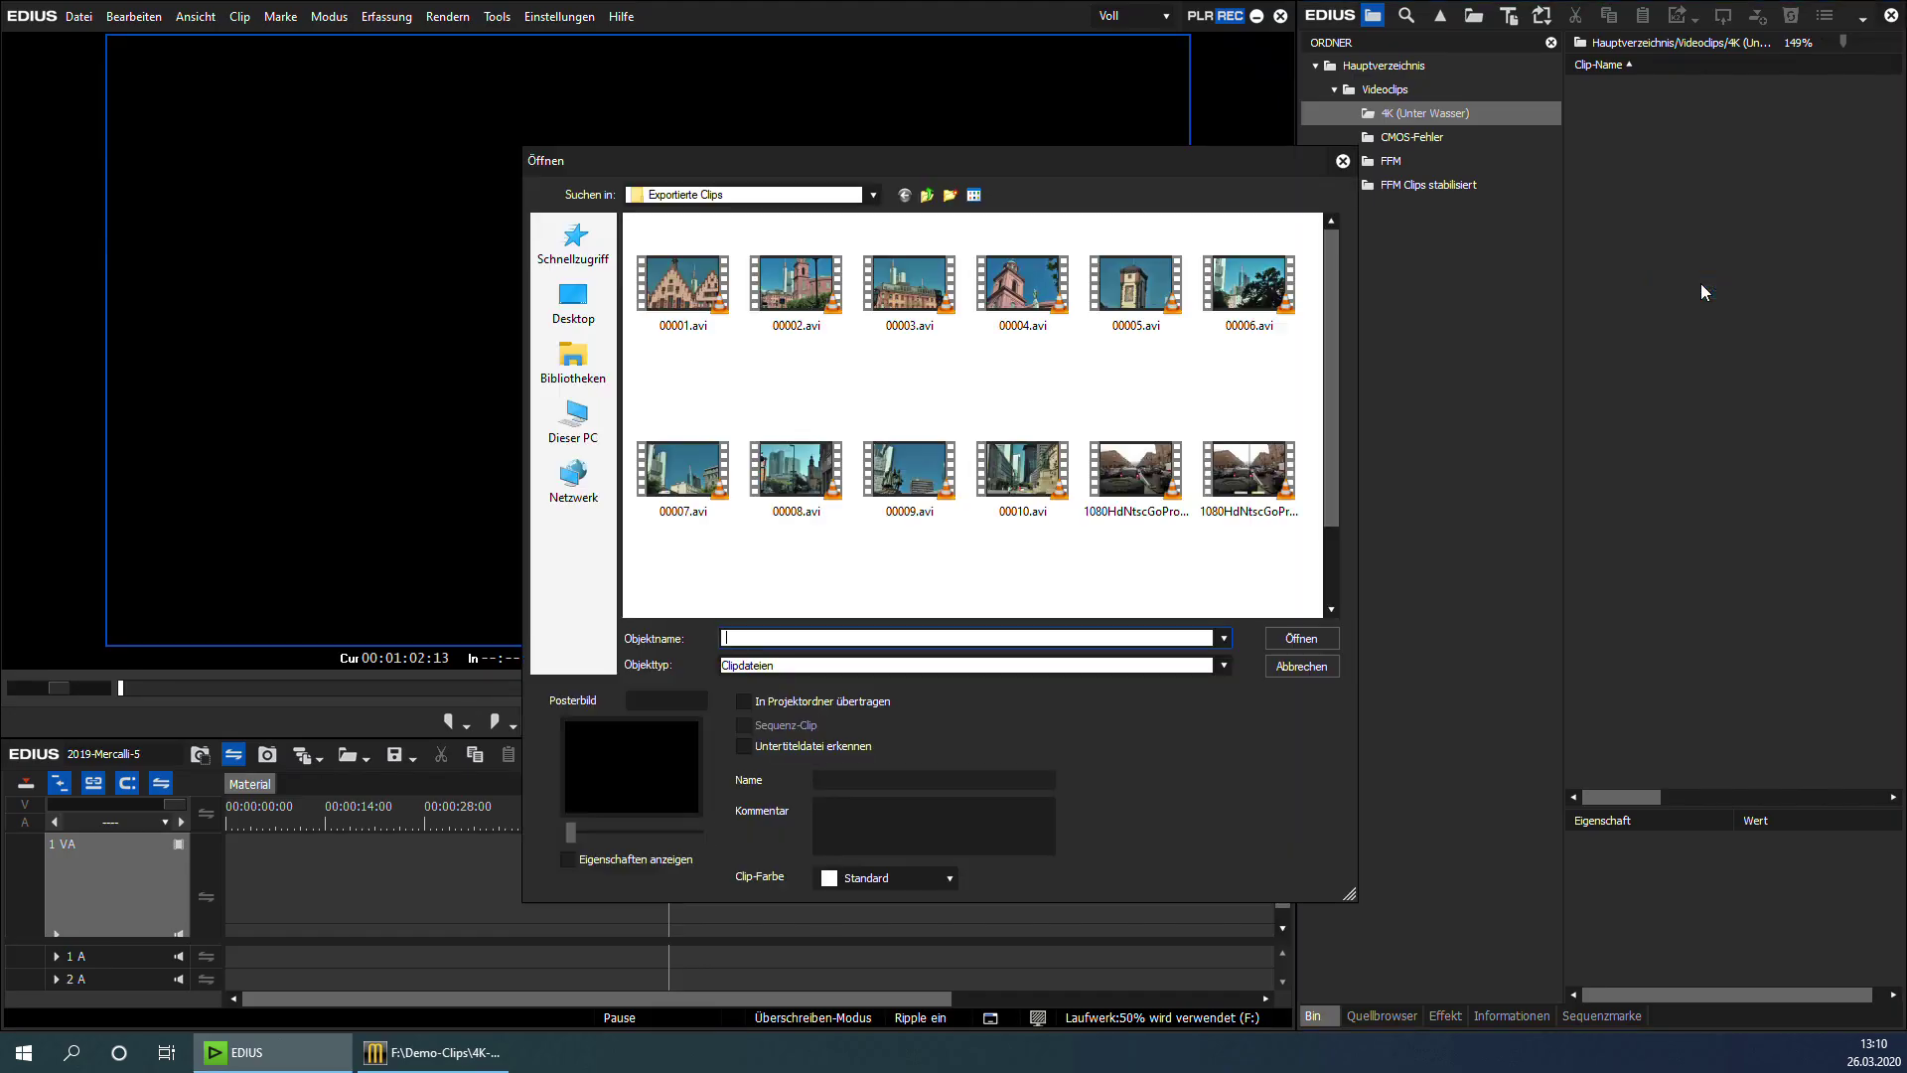
pyautogui.scroll(-1, 972, 509)
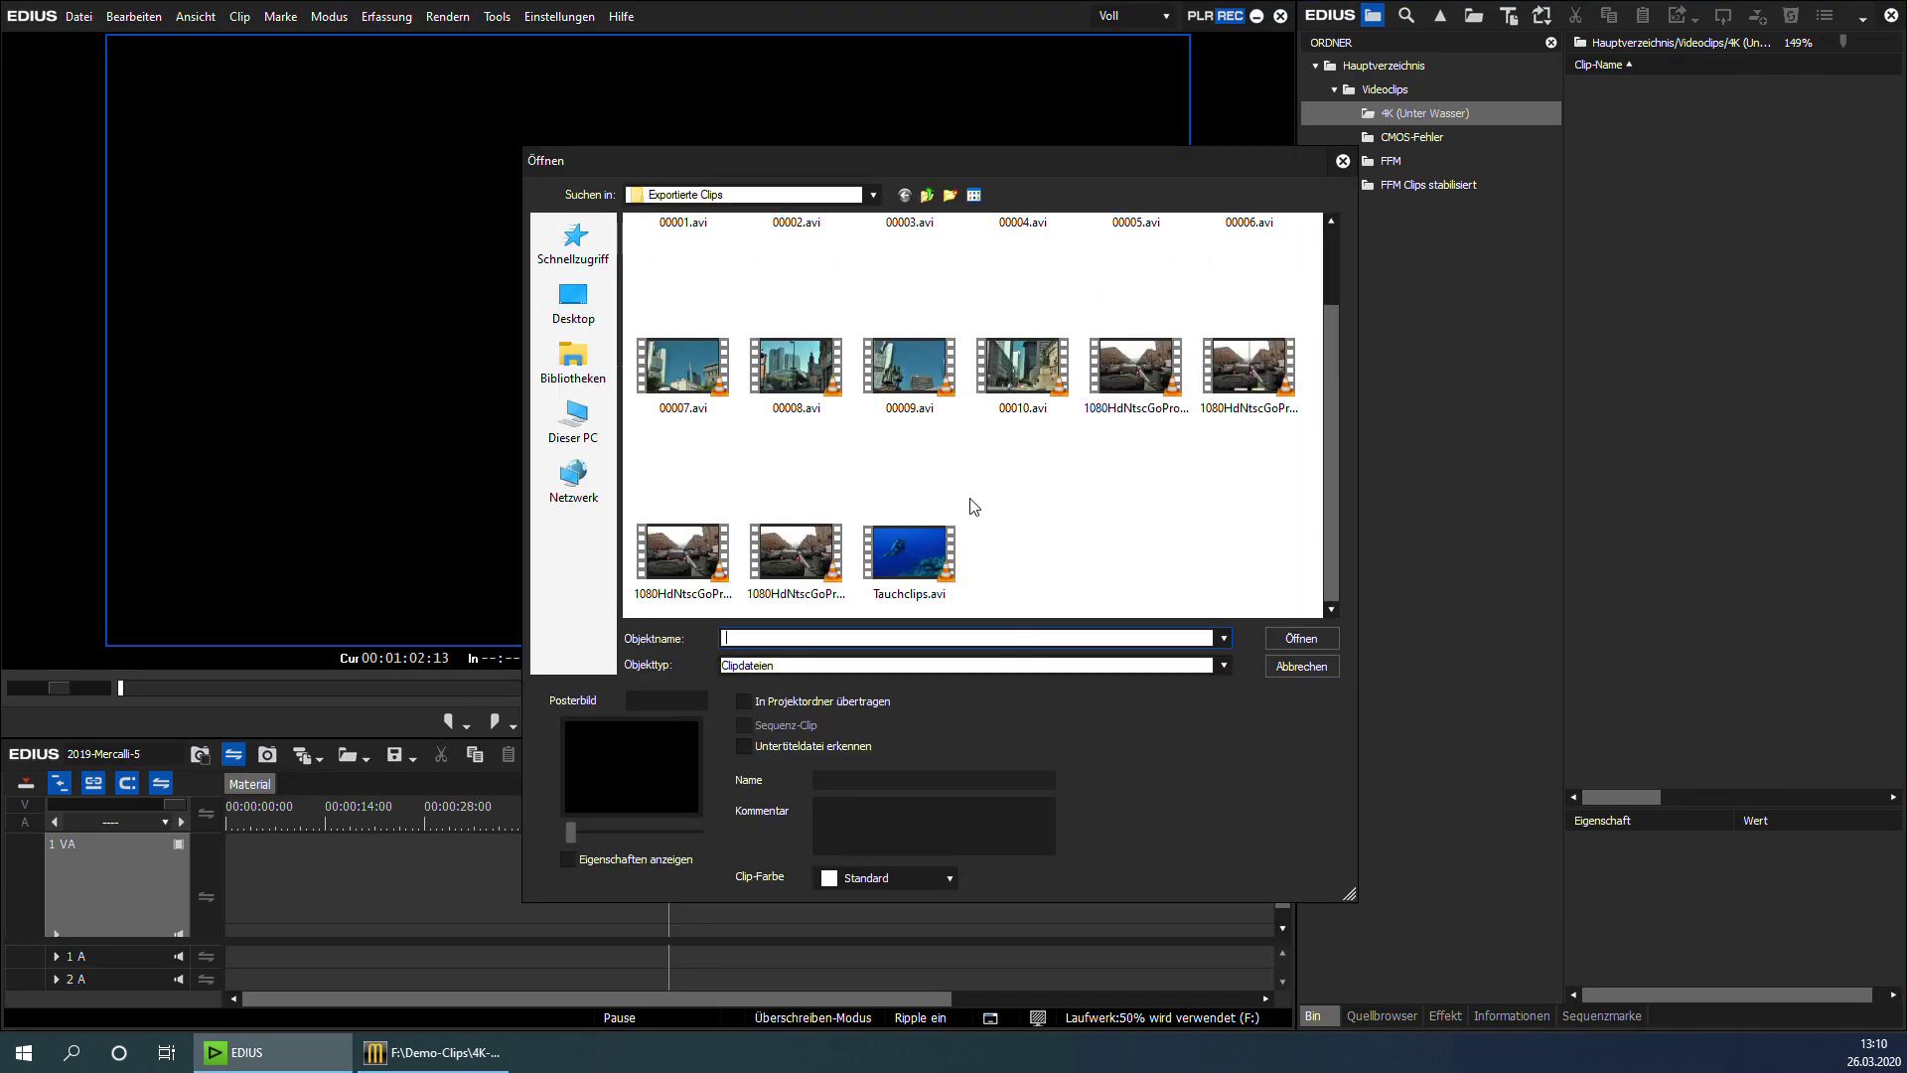
pyautogui.click(908, 554)
pyautogui.click(1288, 641)
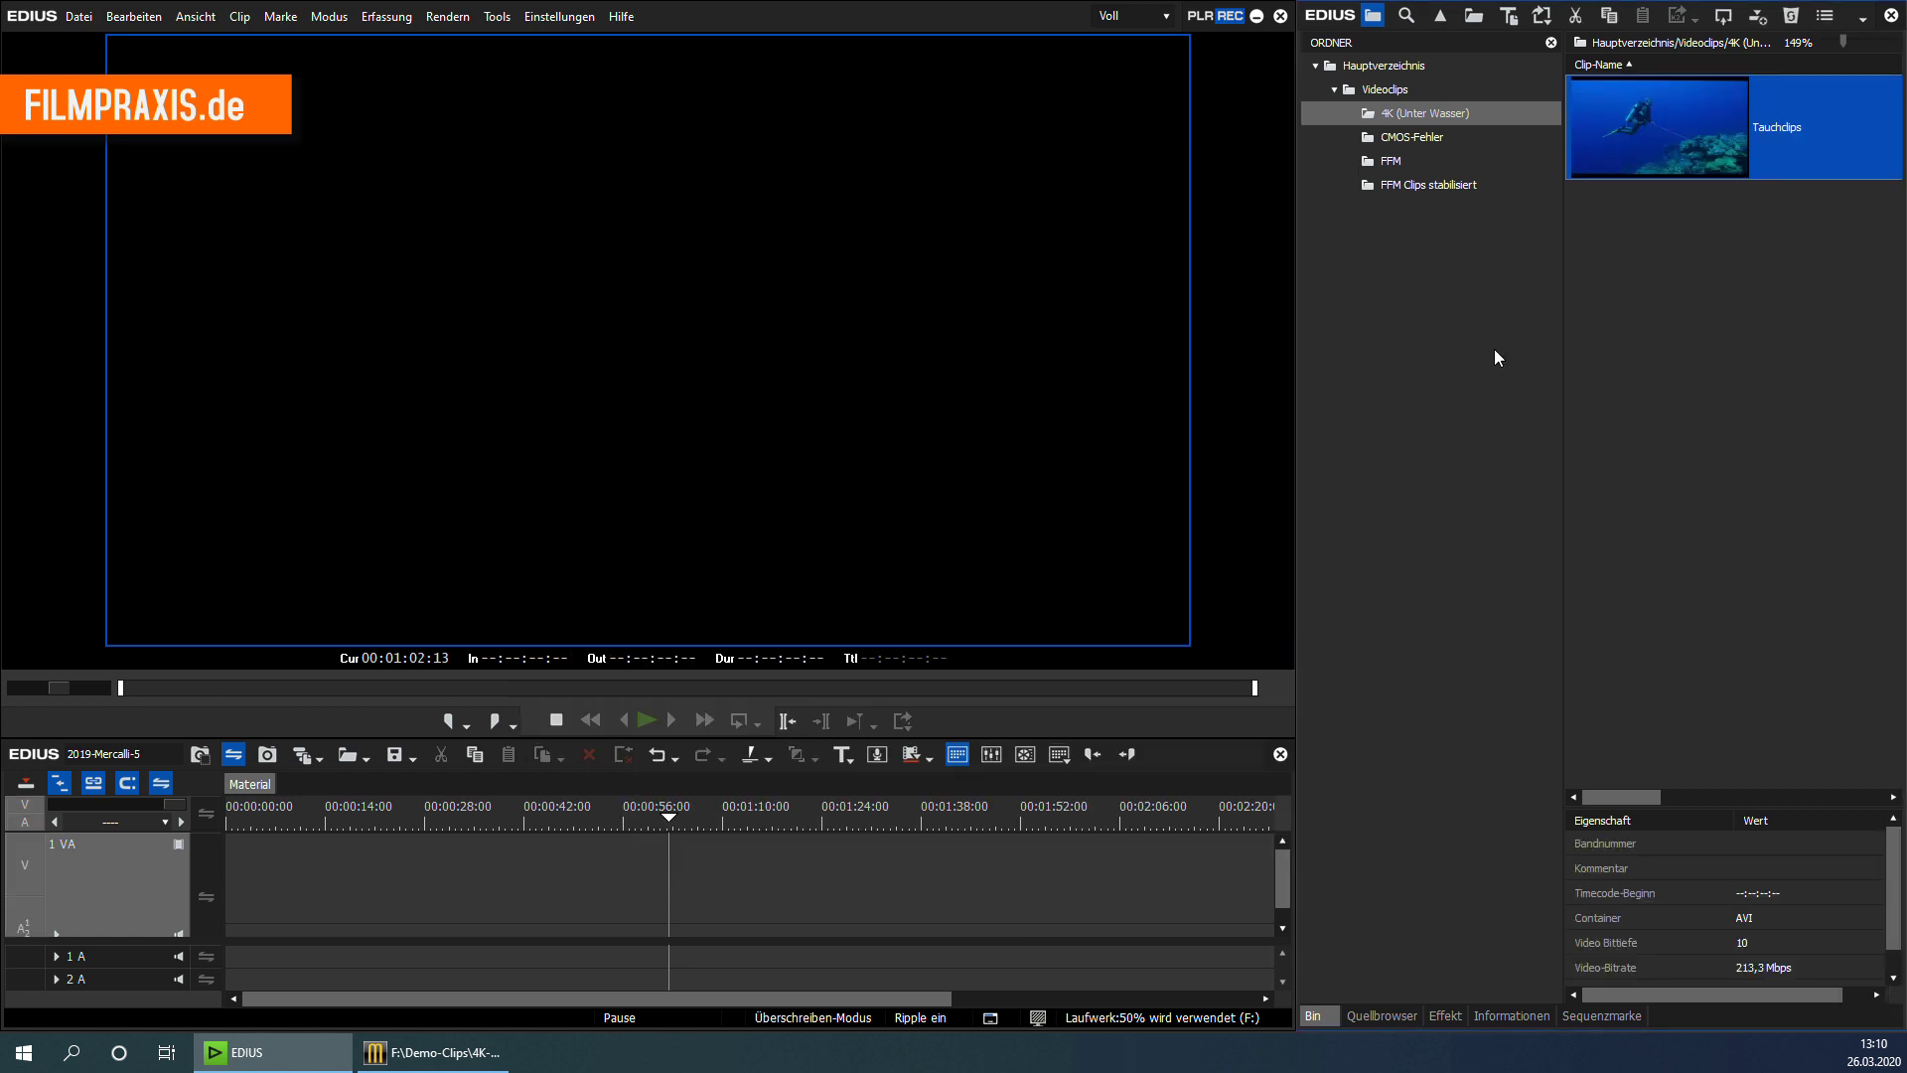
# Place the Tauchclips clip at the start of the 1 VA track, fit it to the timeline and play it
pyautogui.moveTo(1625, 109); pyautogui.dragTo(231, 894)
pyautogui.click(245, 822)
pyautogui.hotkey('ctrl', '0')
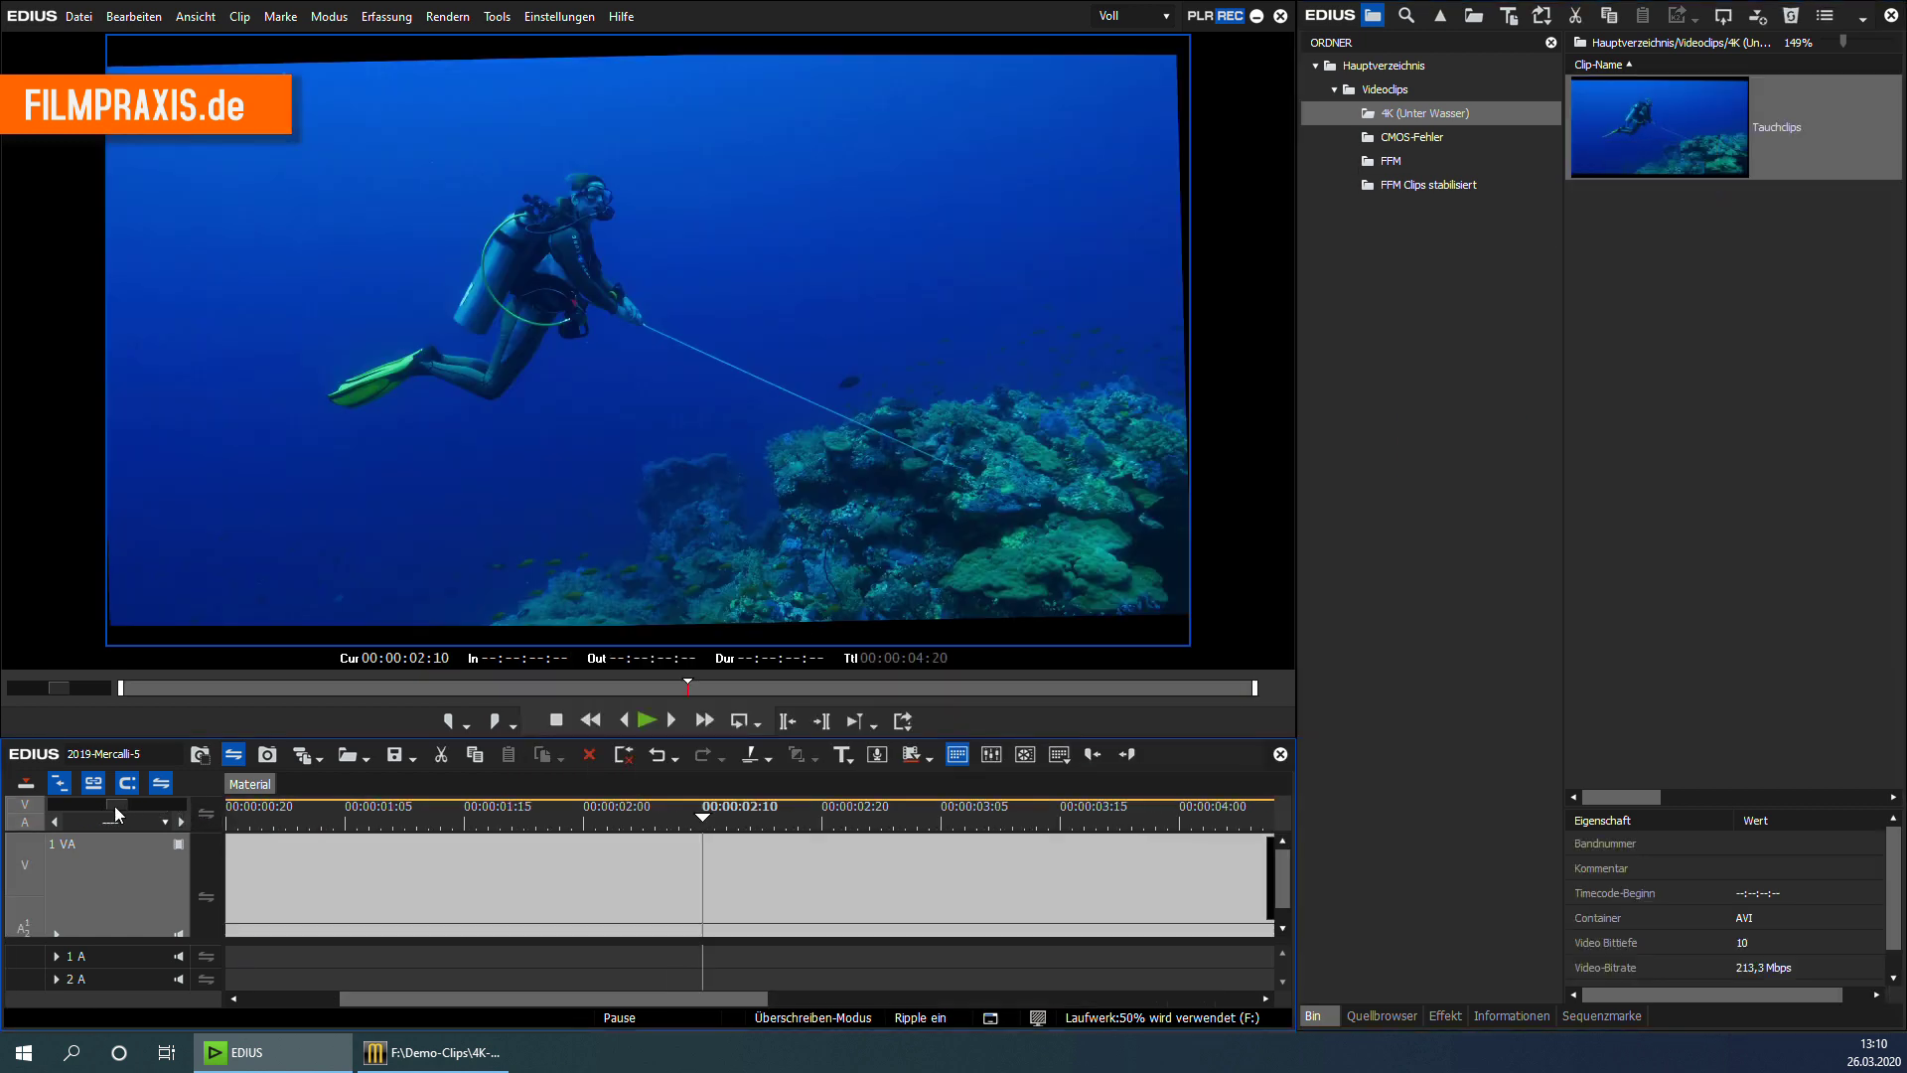
pyautogui.moveTo(376, 825); pyautogui.dragTo(229, 822)
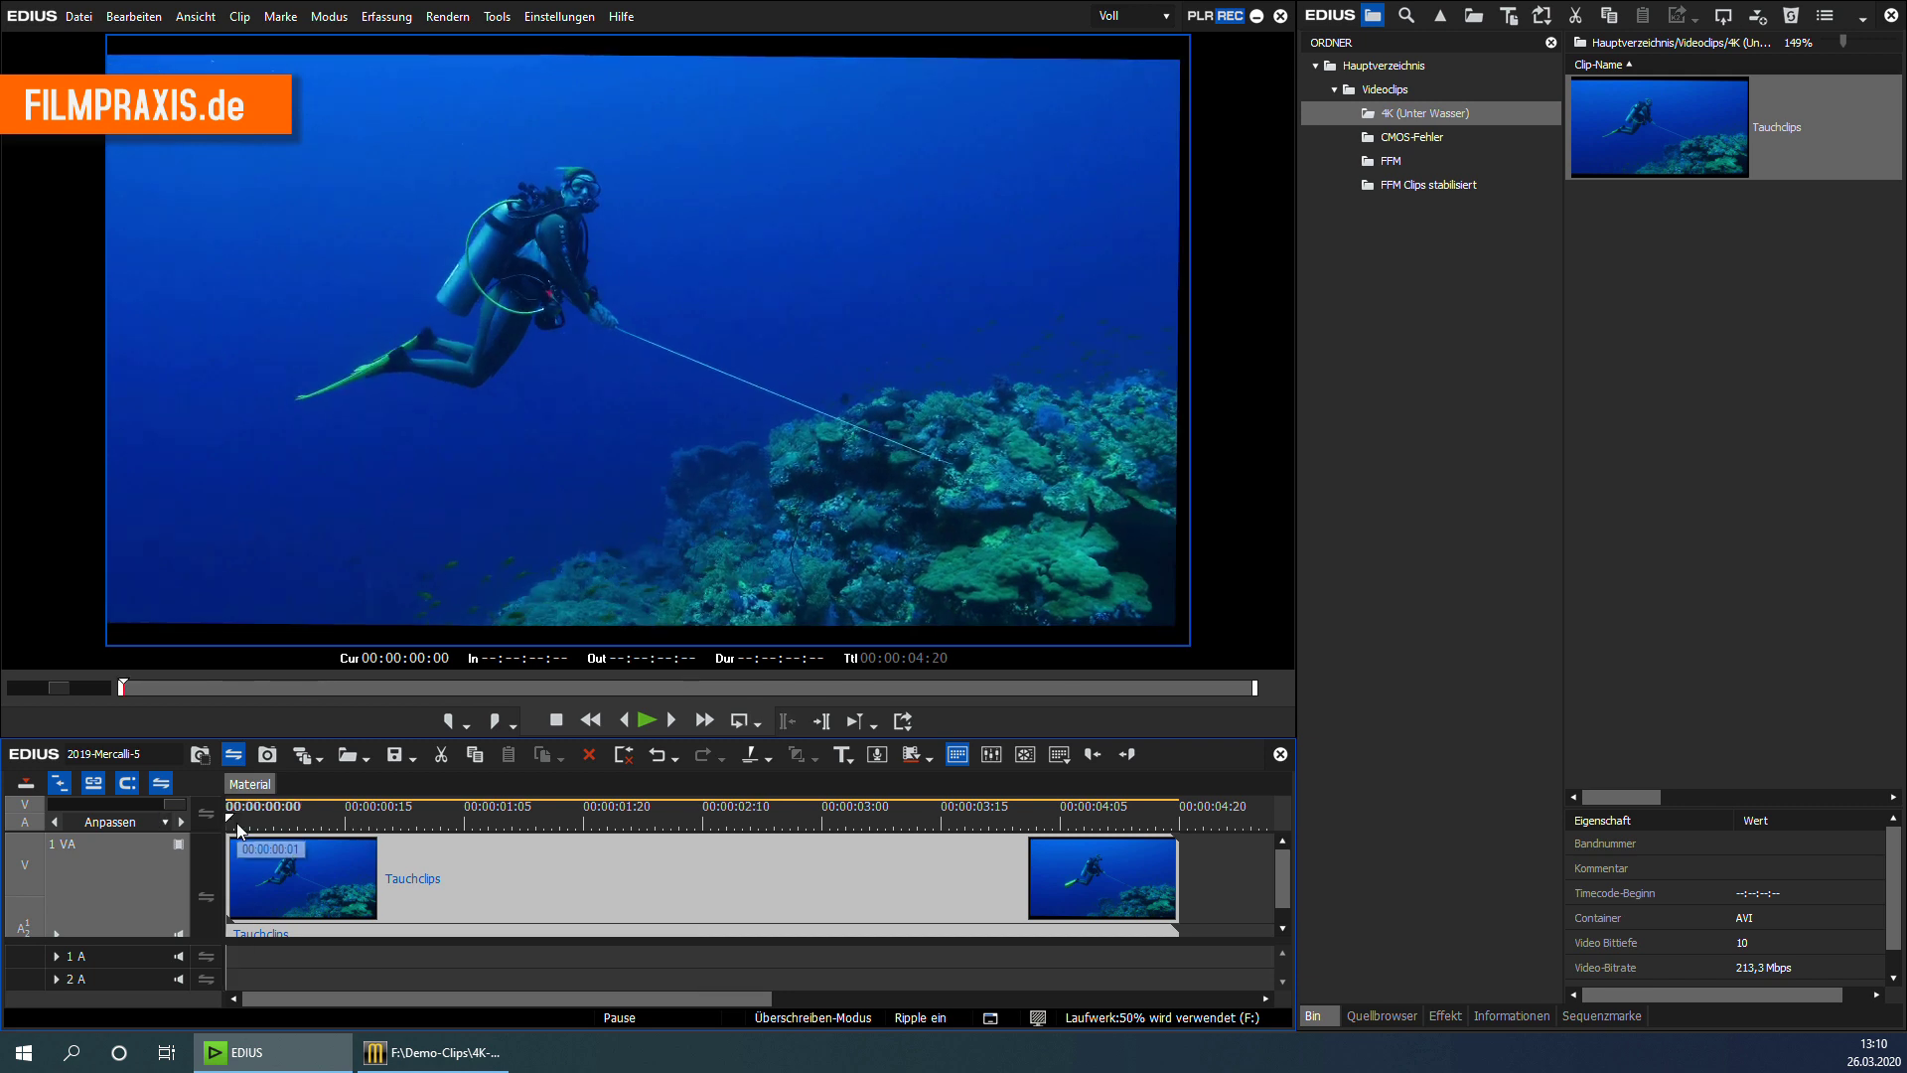
pyautogui.click(636, 717)
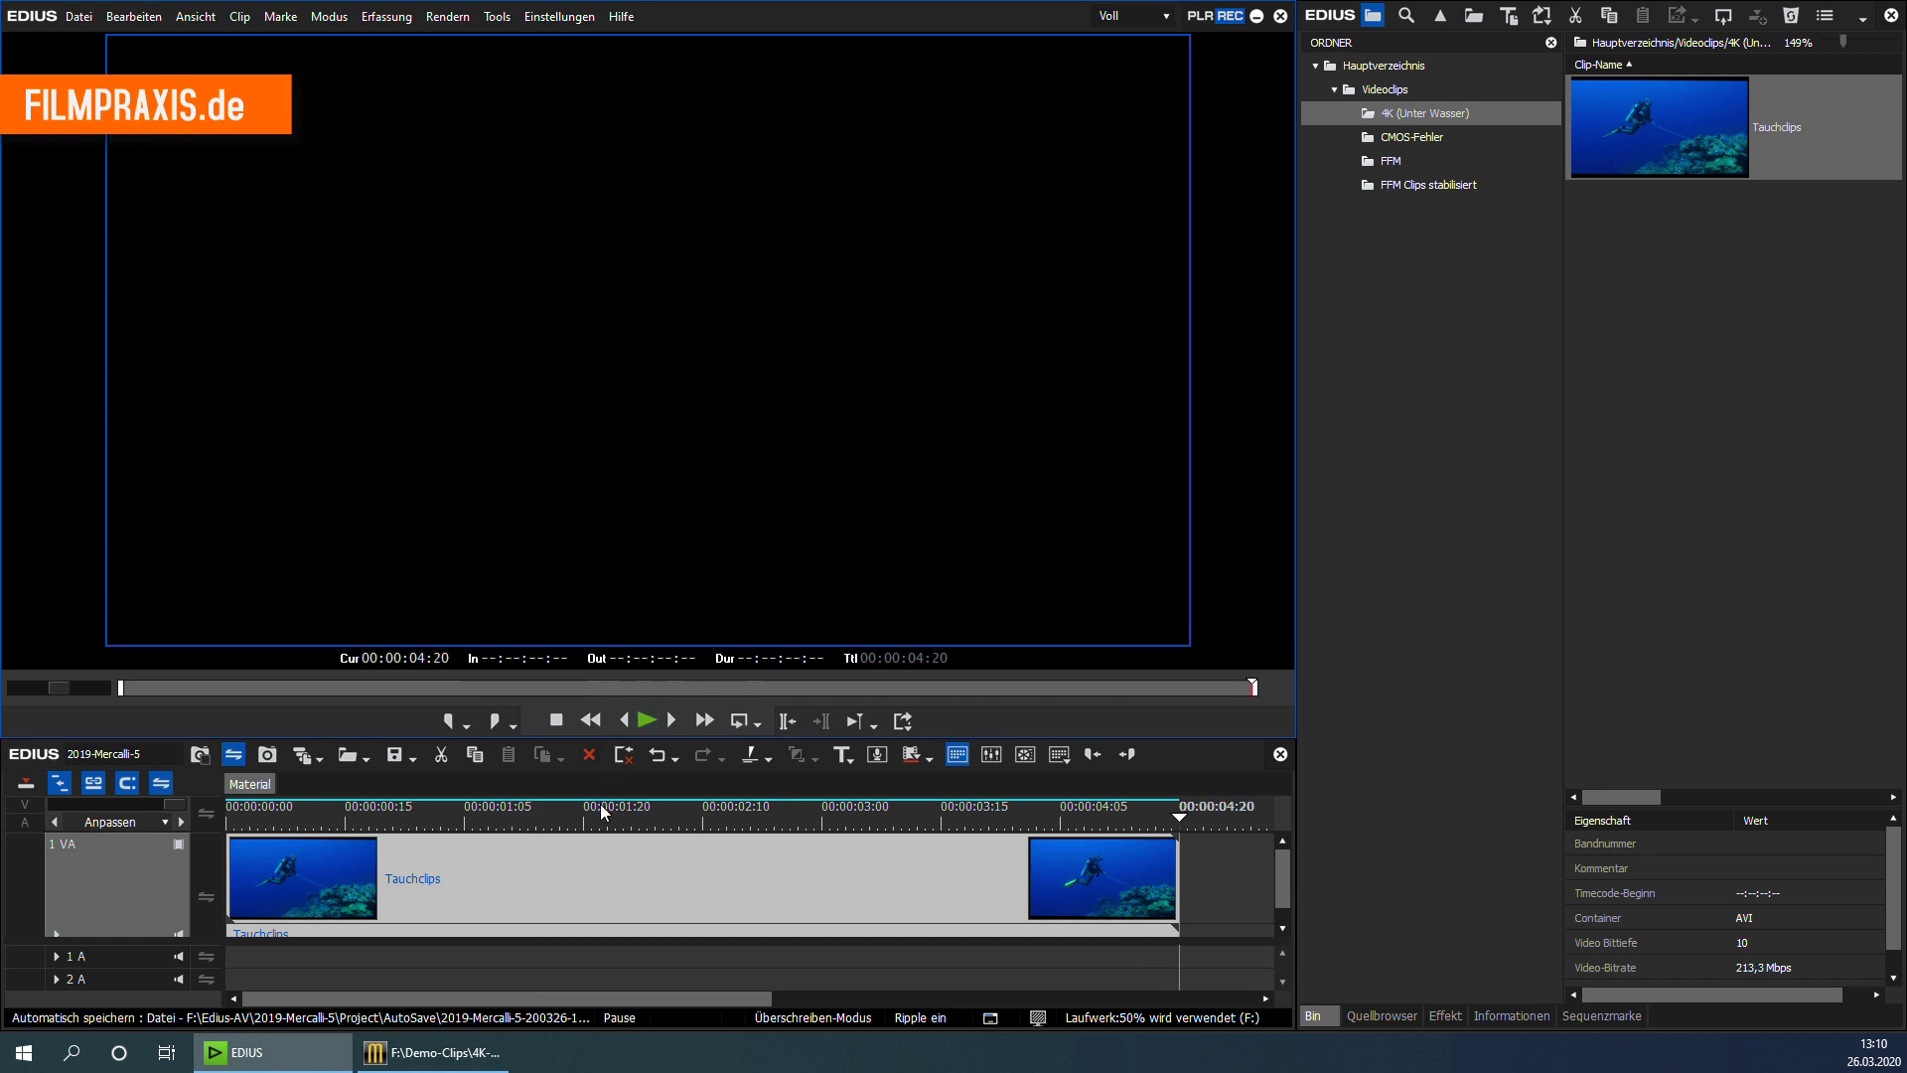
# Open the Layouter for the Tauchclips clip on 1 VA and enlarge the picture proportionally to about 56% stretch to cover the black borders
pyautogui.moveTo(604, 808); pyautogui.dragTo(289, 812)
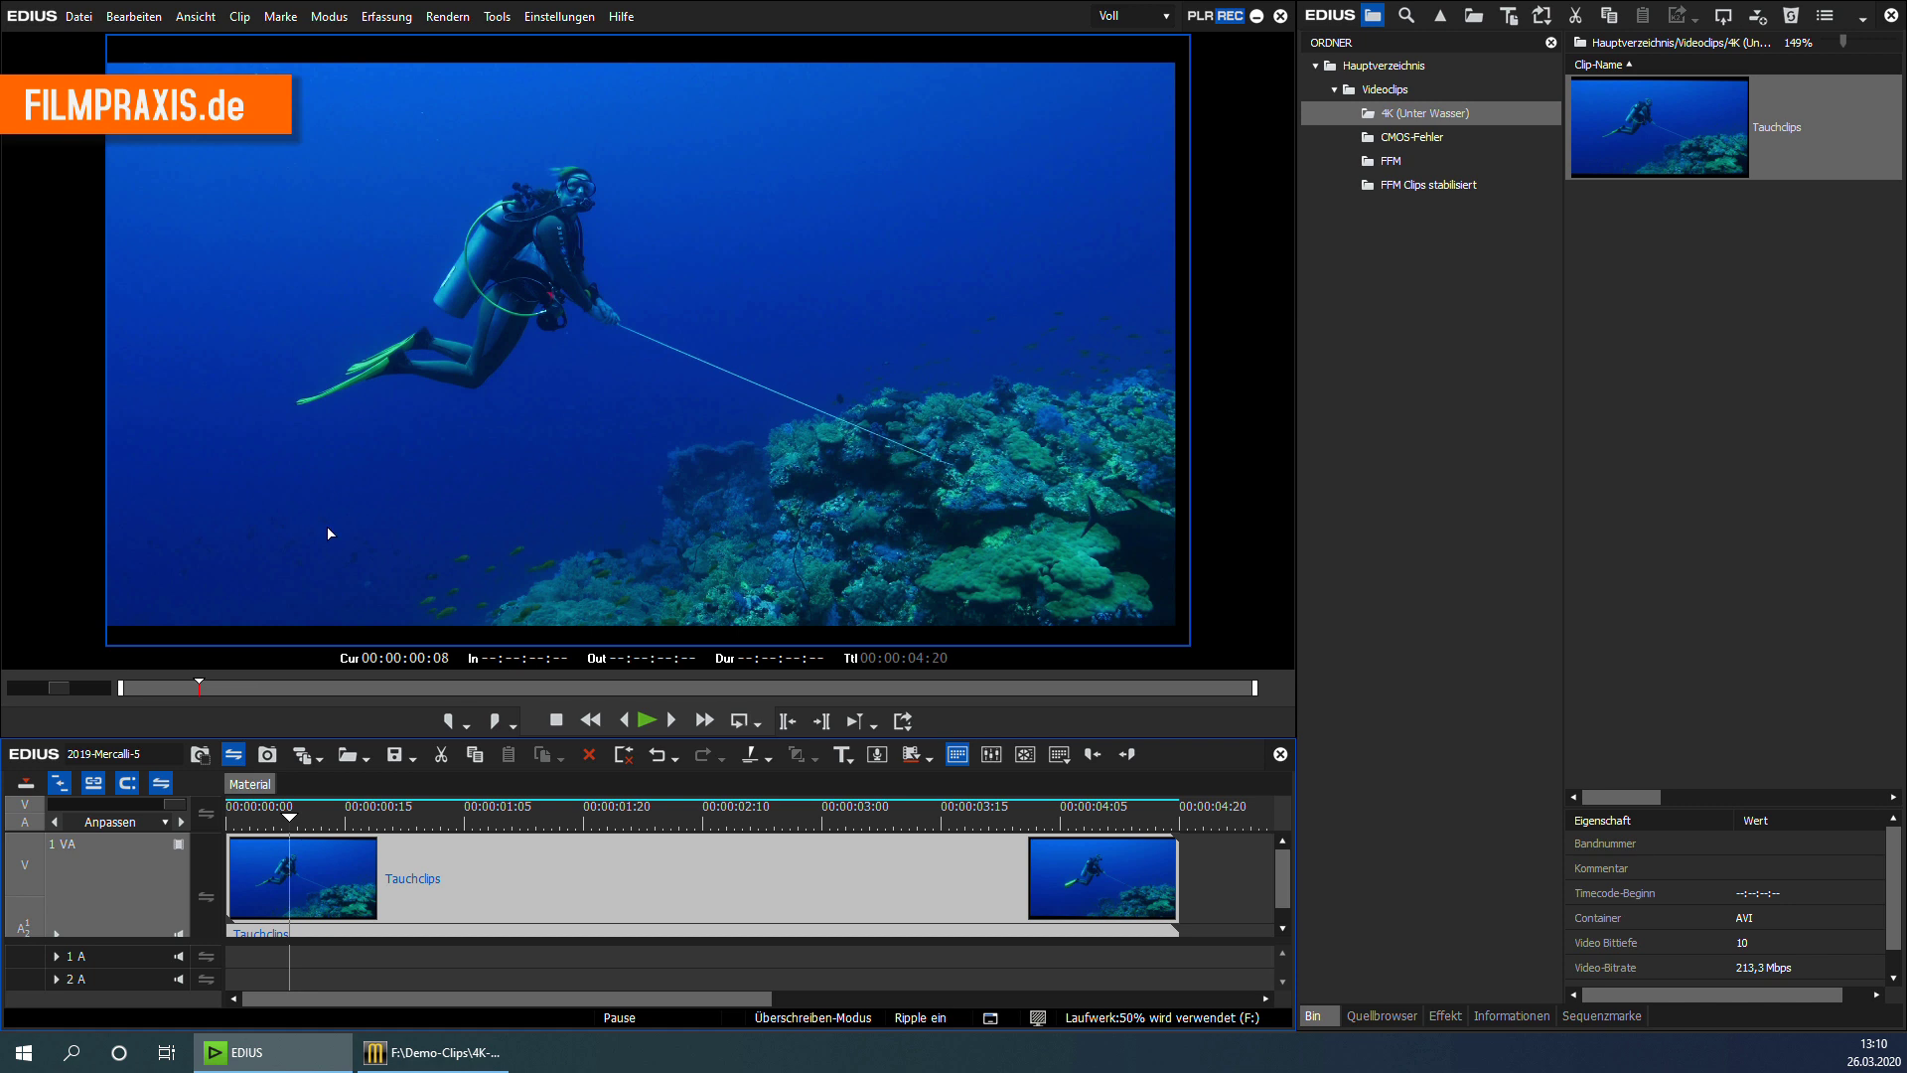
pyautogui.rightClick(543, 898)
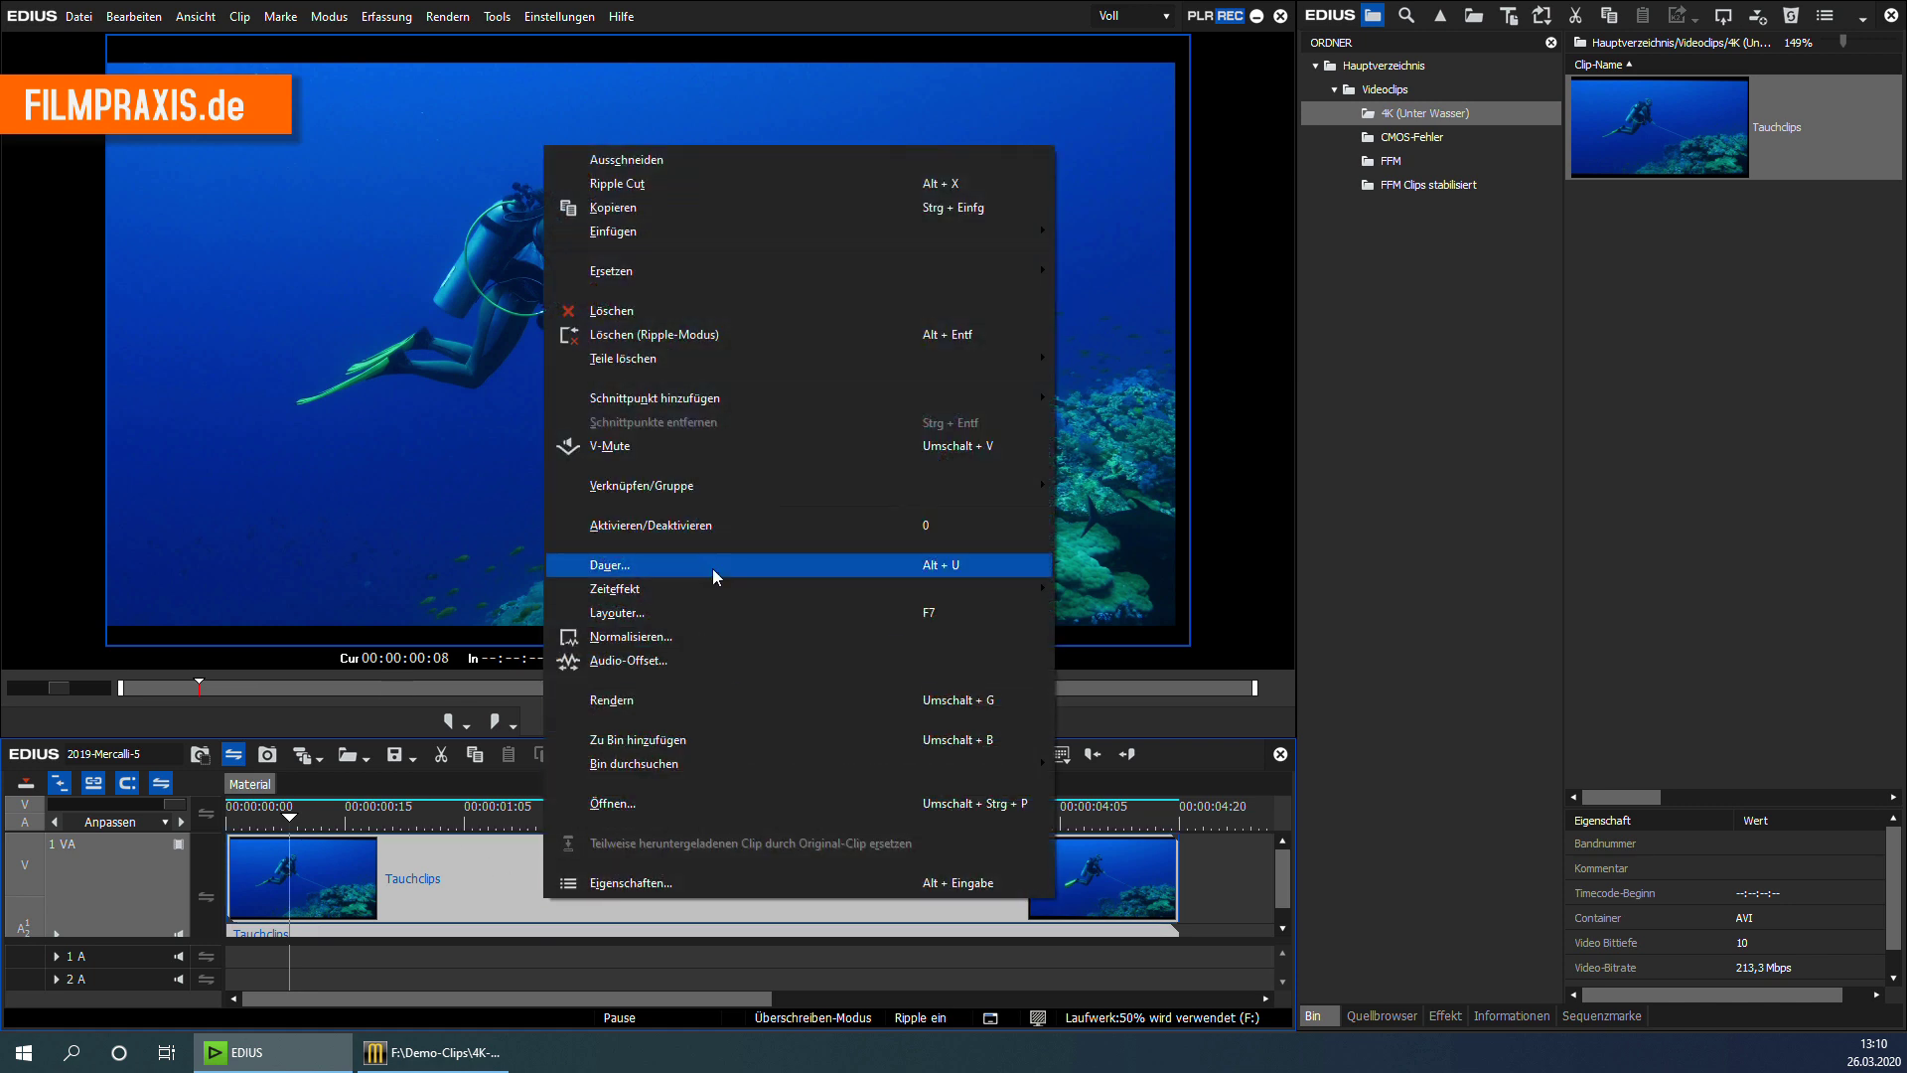
pyautogui.click(723, 612)
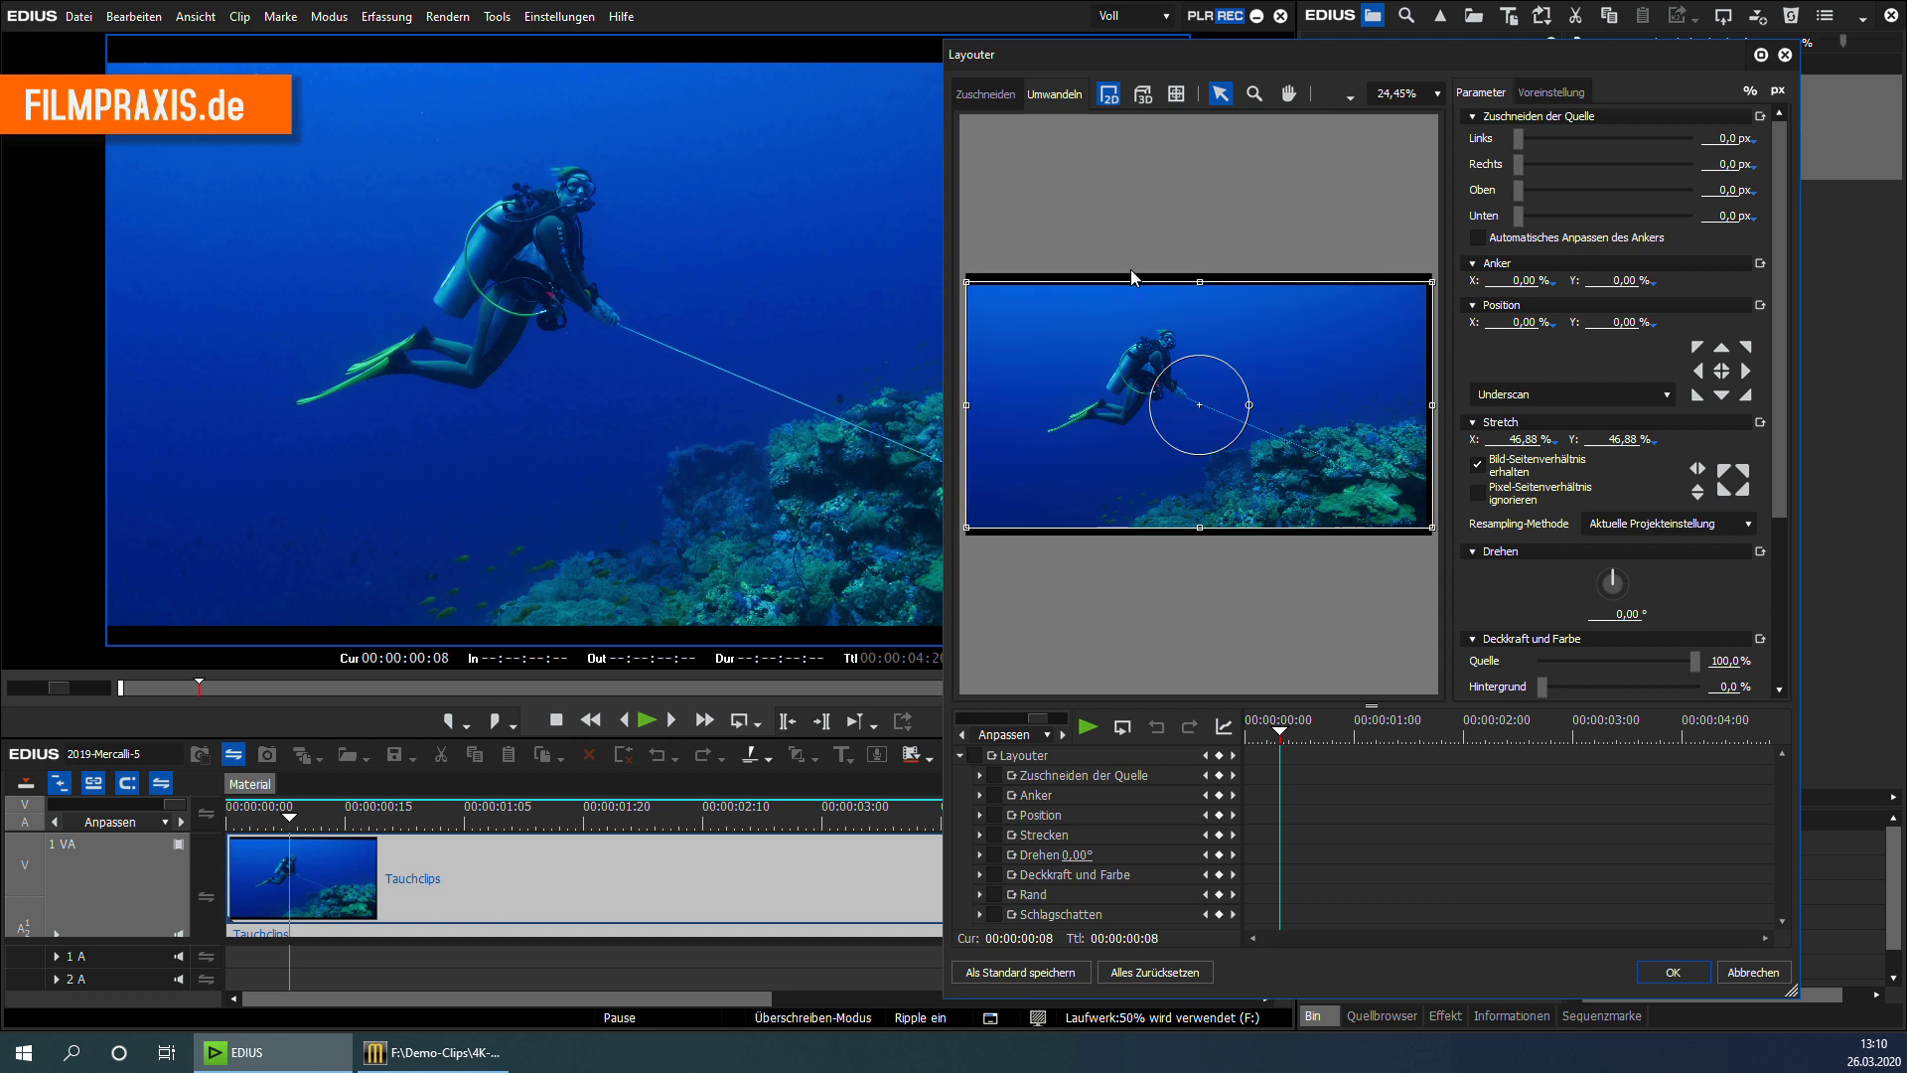
pyautogui.moveTo(1201, 283); pyautogui.dragTo(1199, 257)
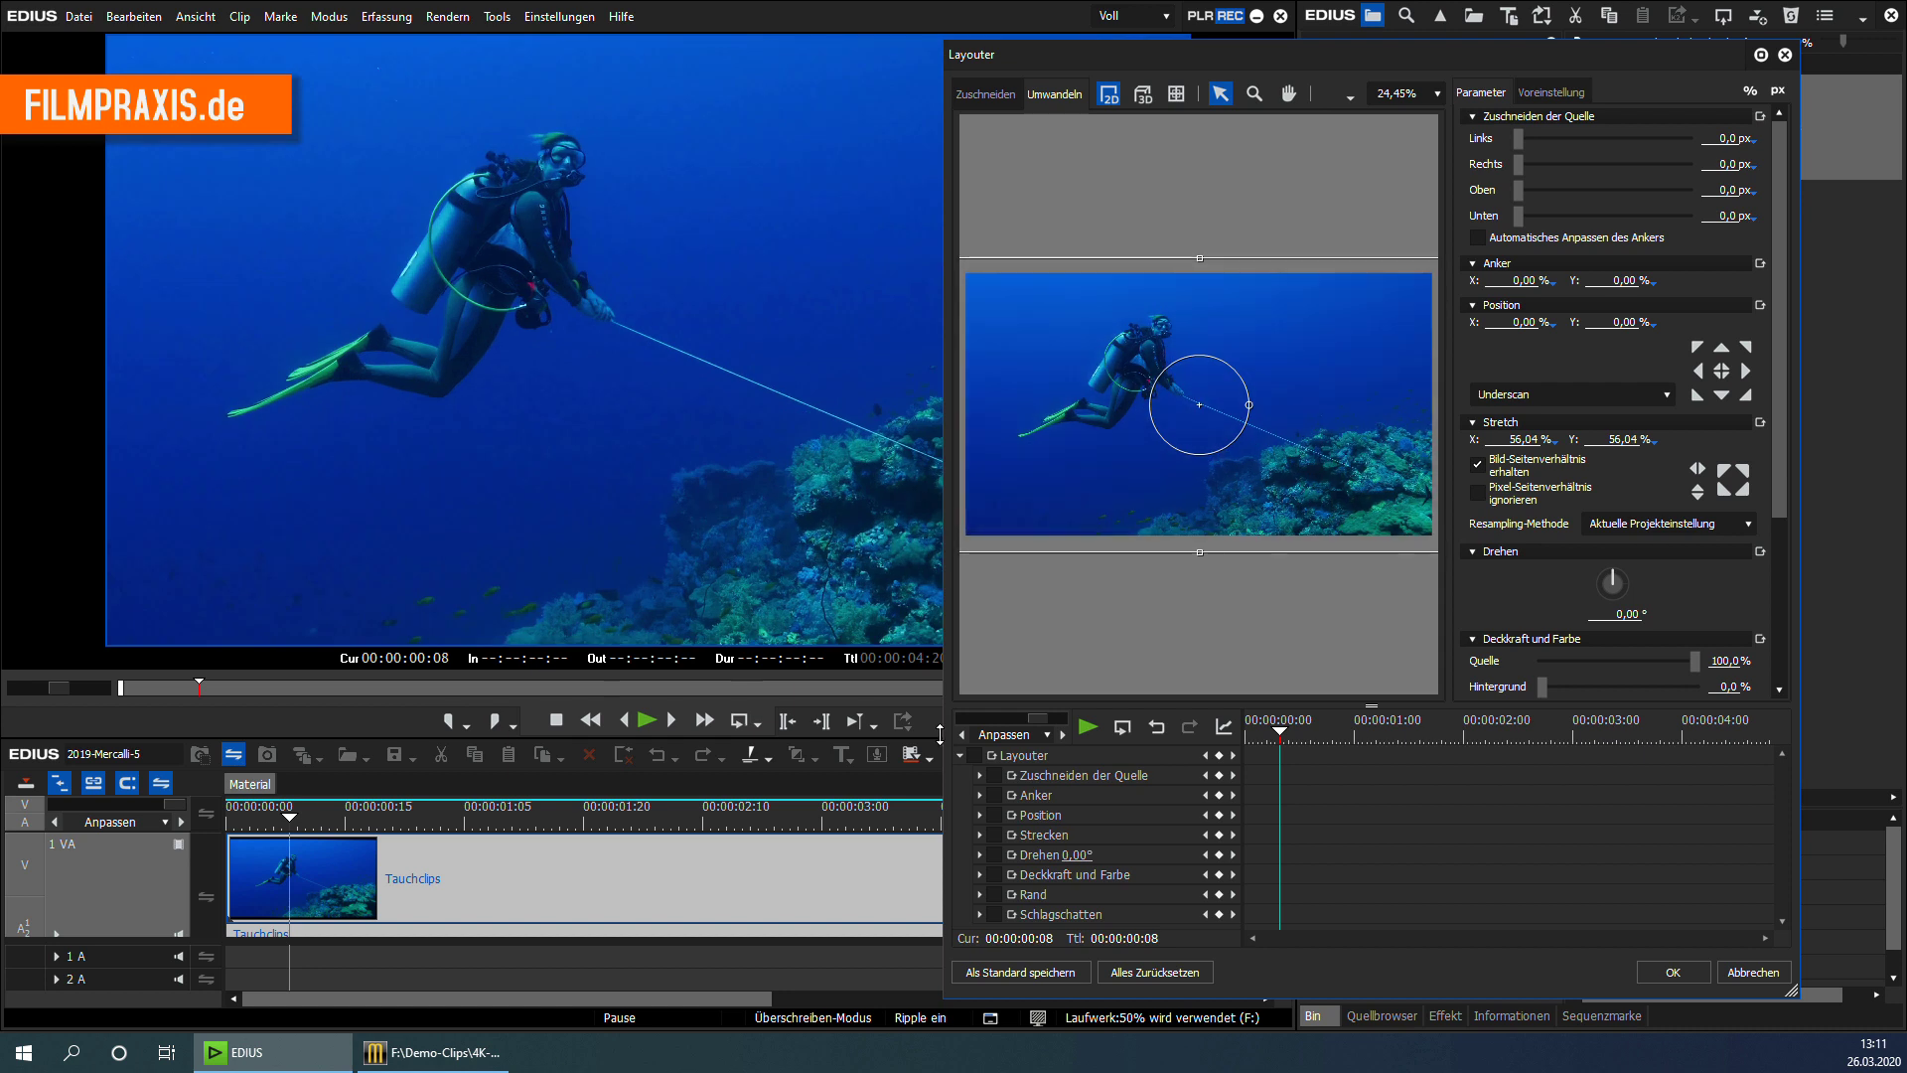
# Move the Layouter window clear of the preview and fine-tune the stretch to about 54.15% while checking other frames for black borders
pyautogui.click(1087, 725)
pyautogui.moveTo(1143, 59); pyautogui.dragTo(1413, 64)
pyautogui.moveTo(266, 814); pyautogui.dragTo(519, 820)
pyautogui.moveTo(1470, 260); pyautogui.dragTo(1476, 267)
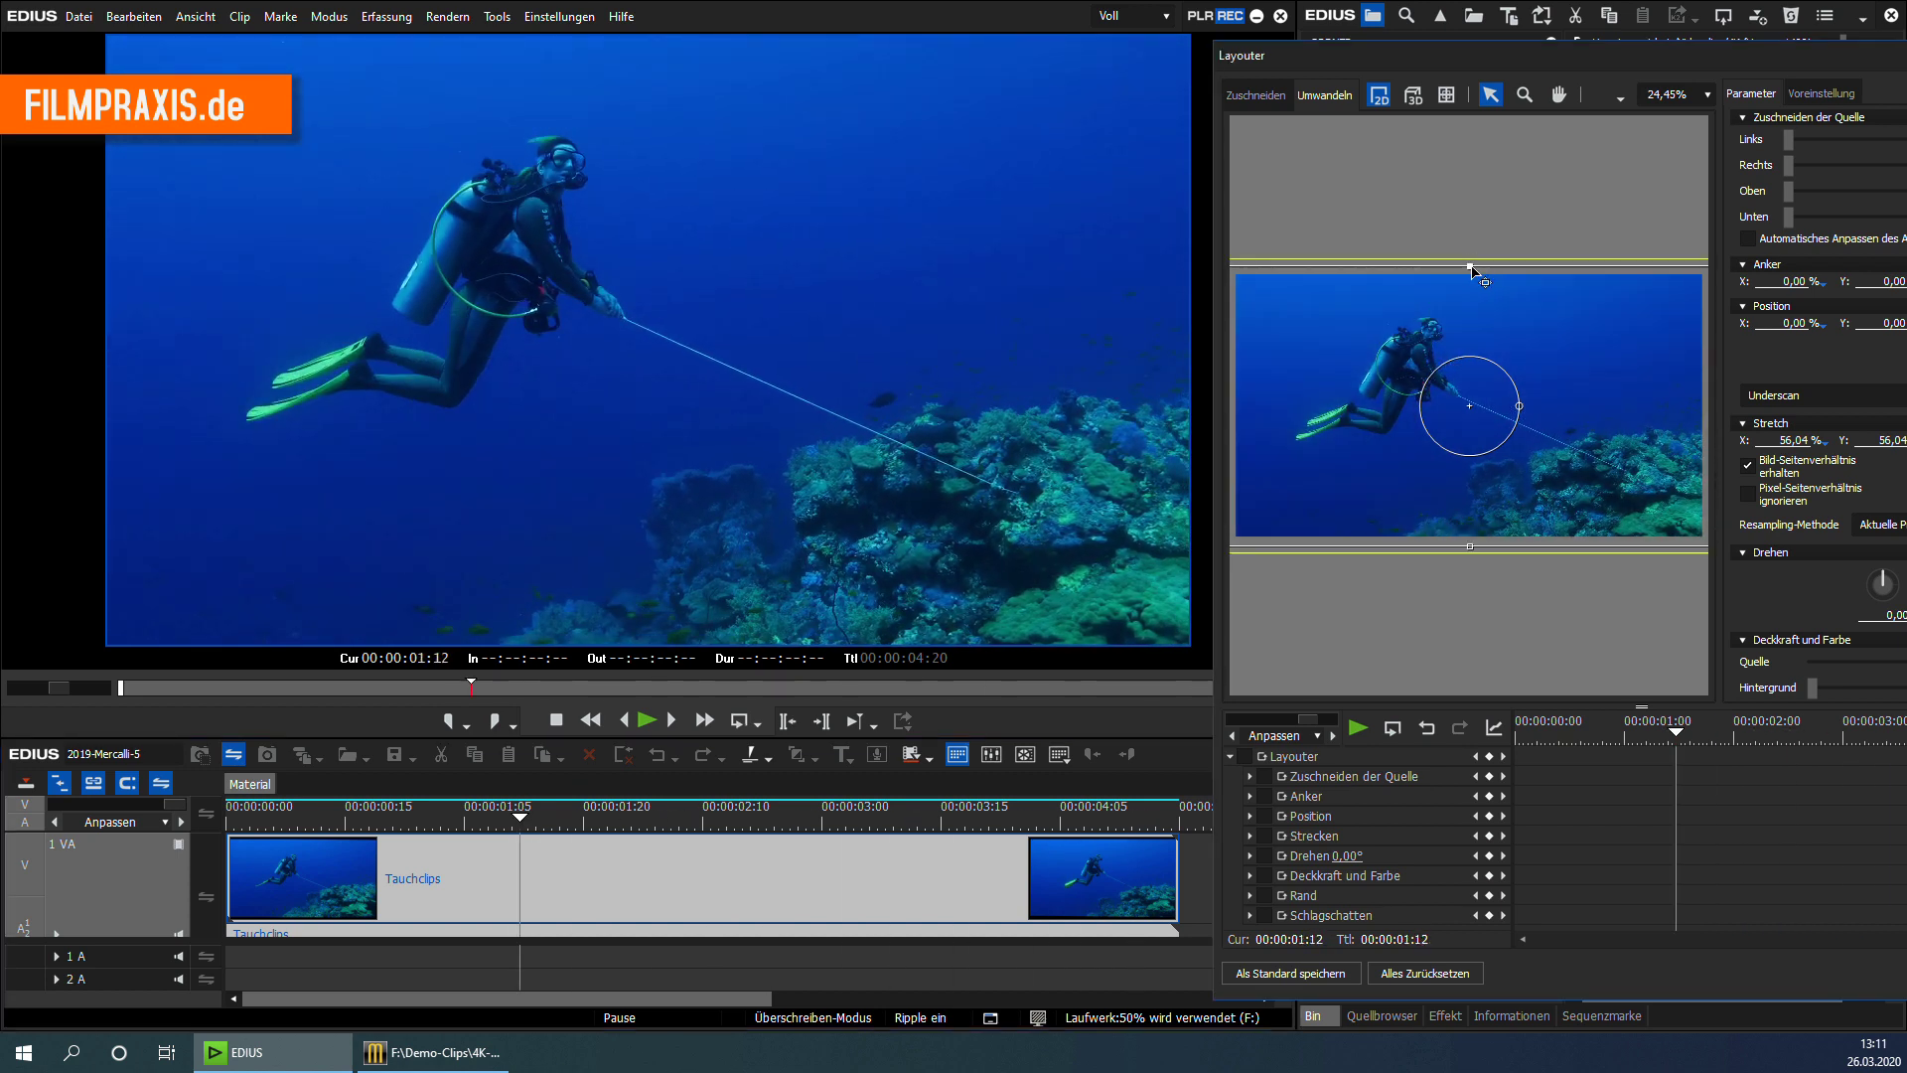
pyautogui.click(972, 821)
pyautogui.moveTo(872, 830); pyautogui.dragTo(584, 826)
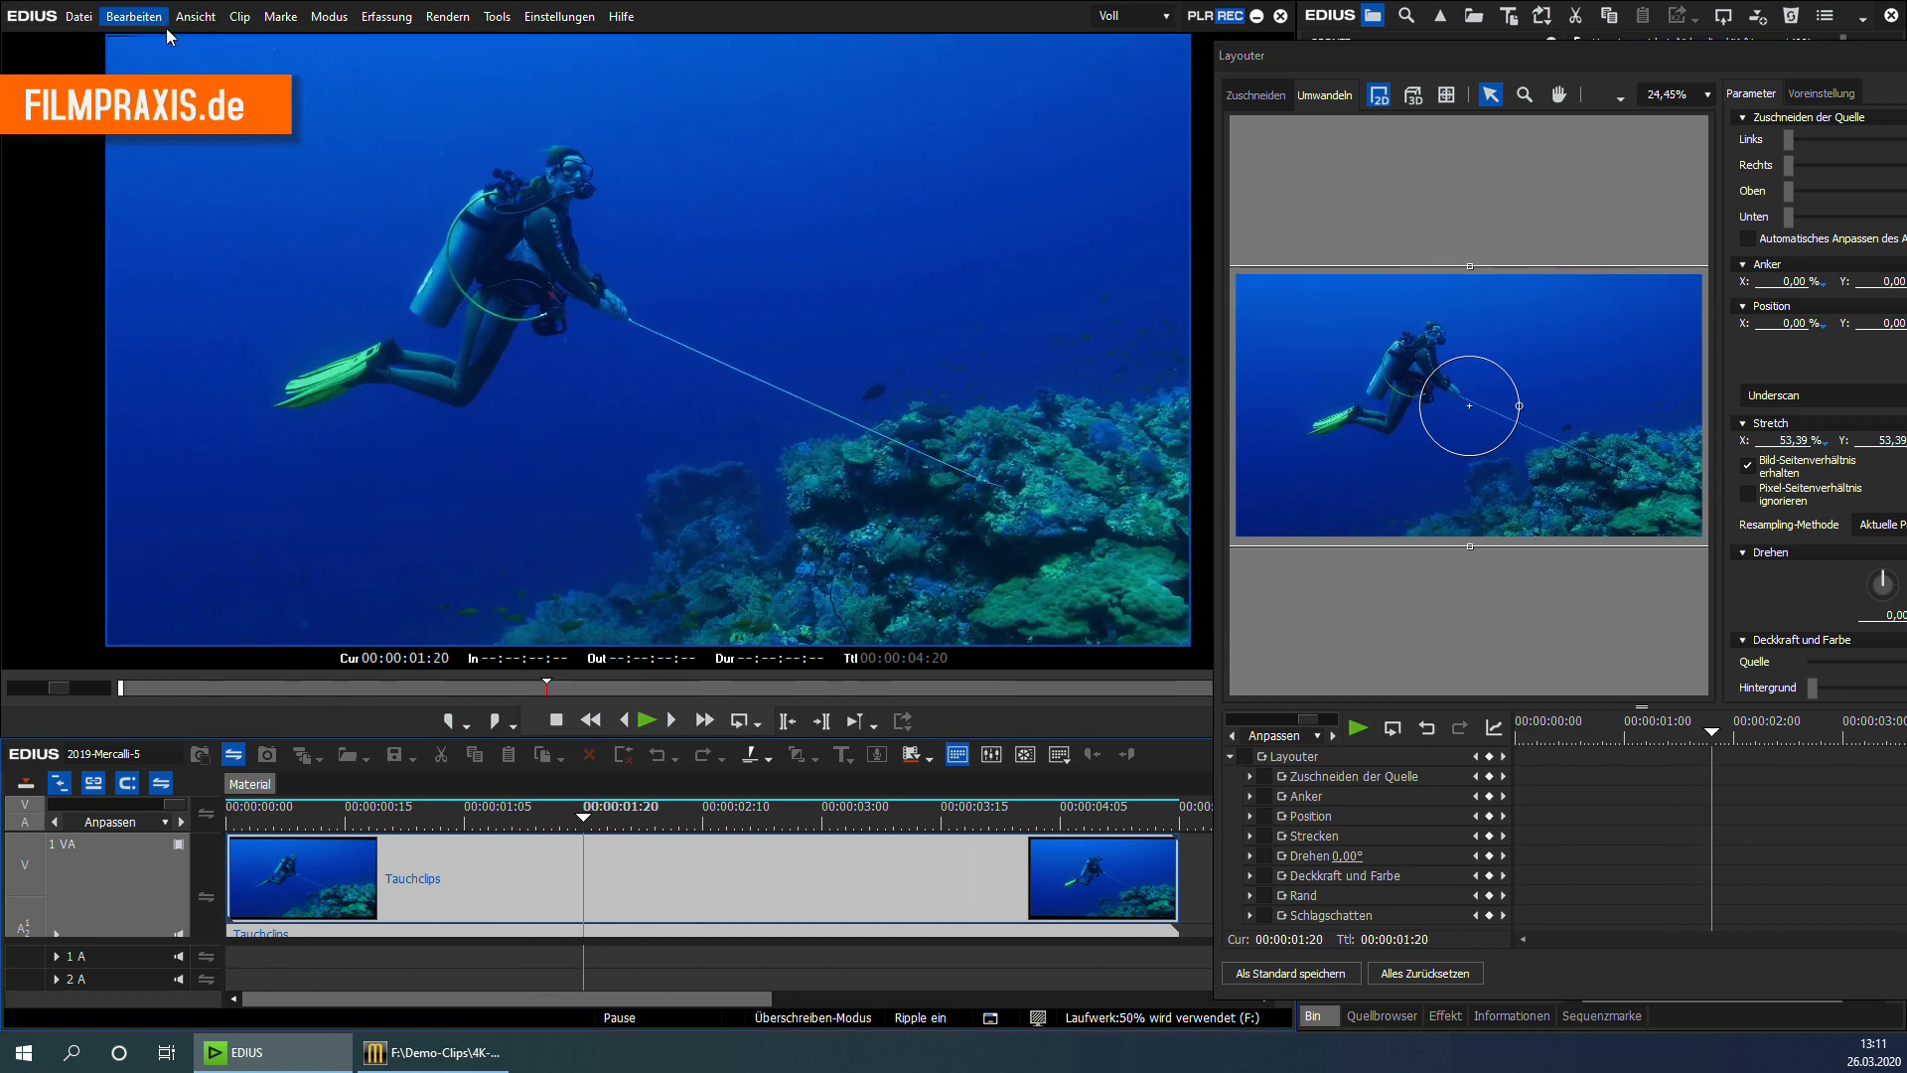
pyautogui.moveTo(1474, 270); pyautogui.dragTo(1474, 261)
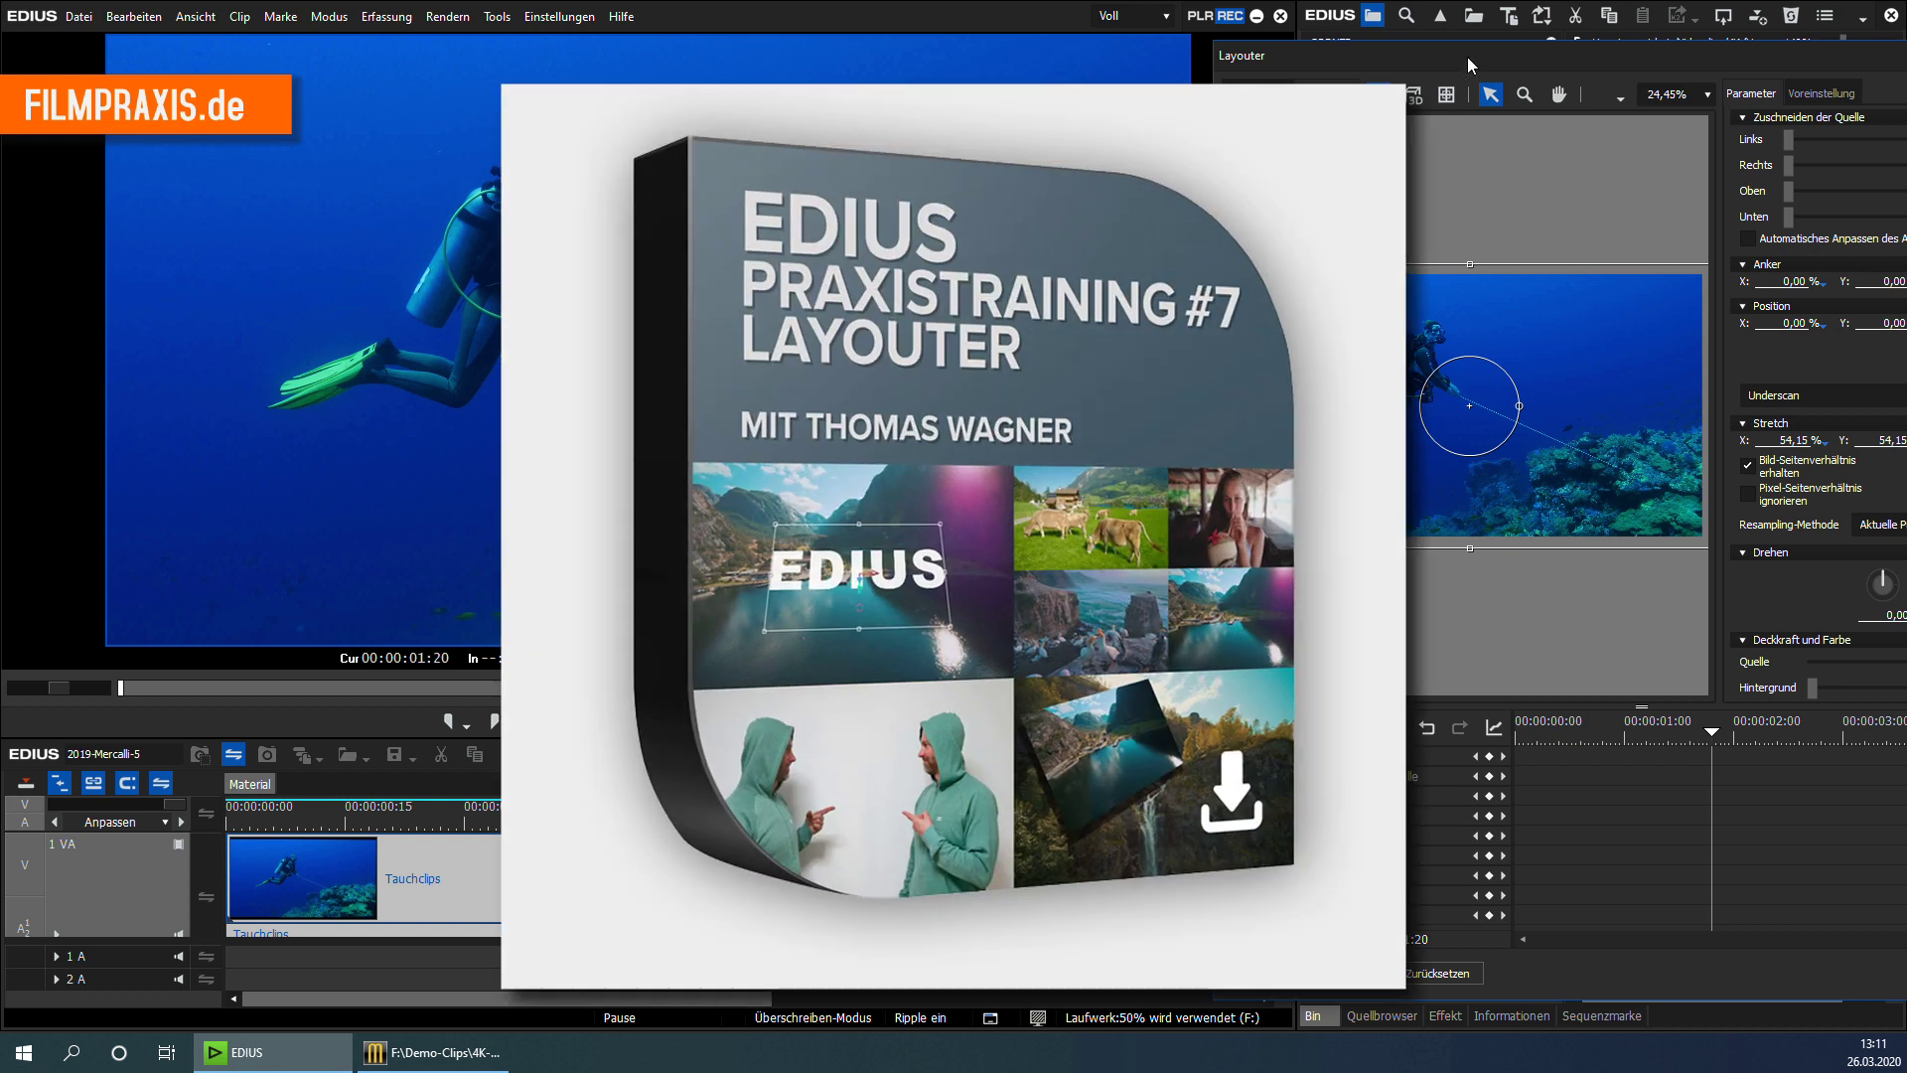
# Bring the Layouter's parameters back into view and try a stretch of 100% with the aspect ratio kept
pyautogui.moveTo(1468, 57); pyautogui.dragTo(1266, 55)
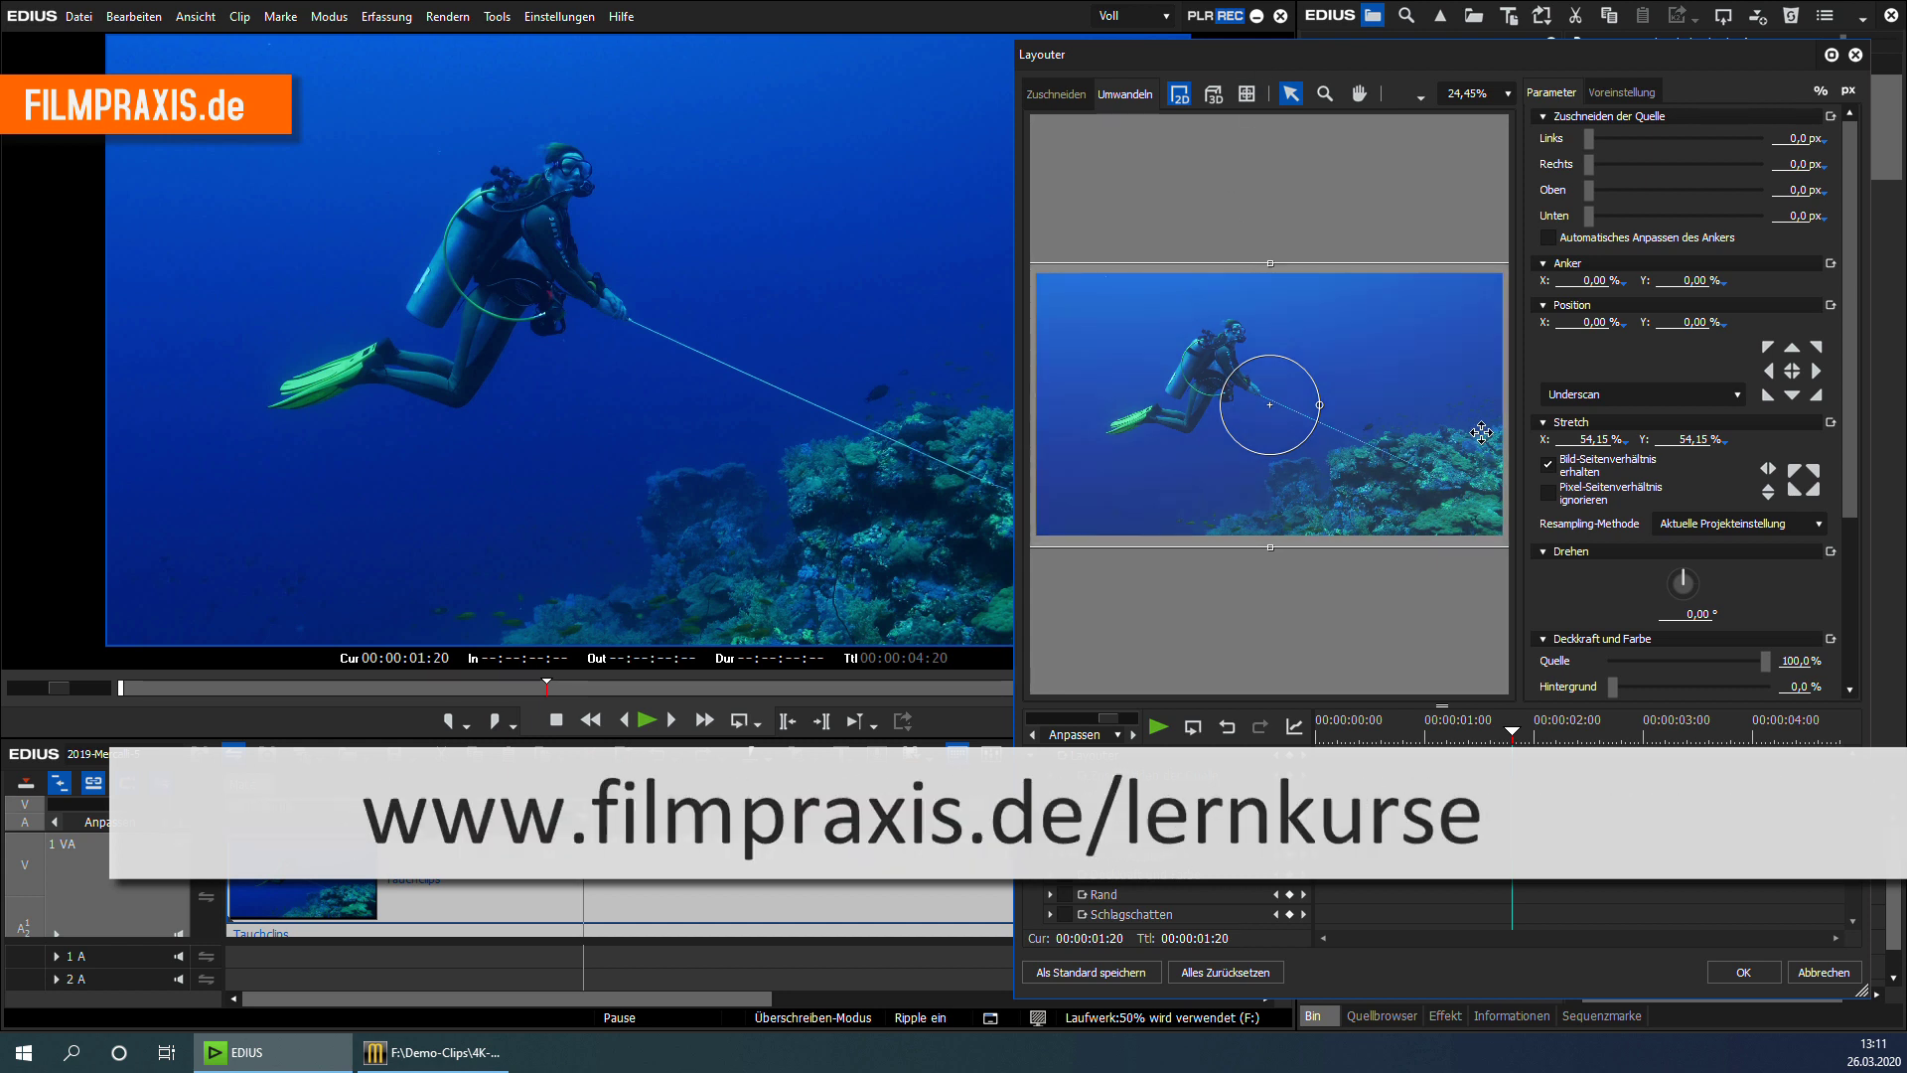
pyautogui.click(1592, 440)
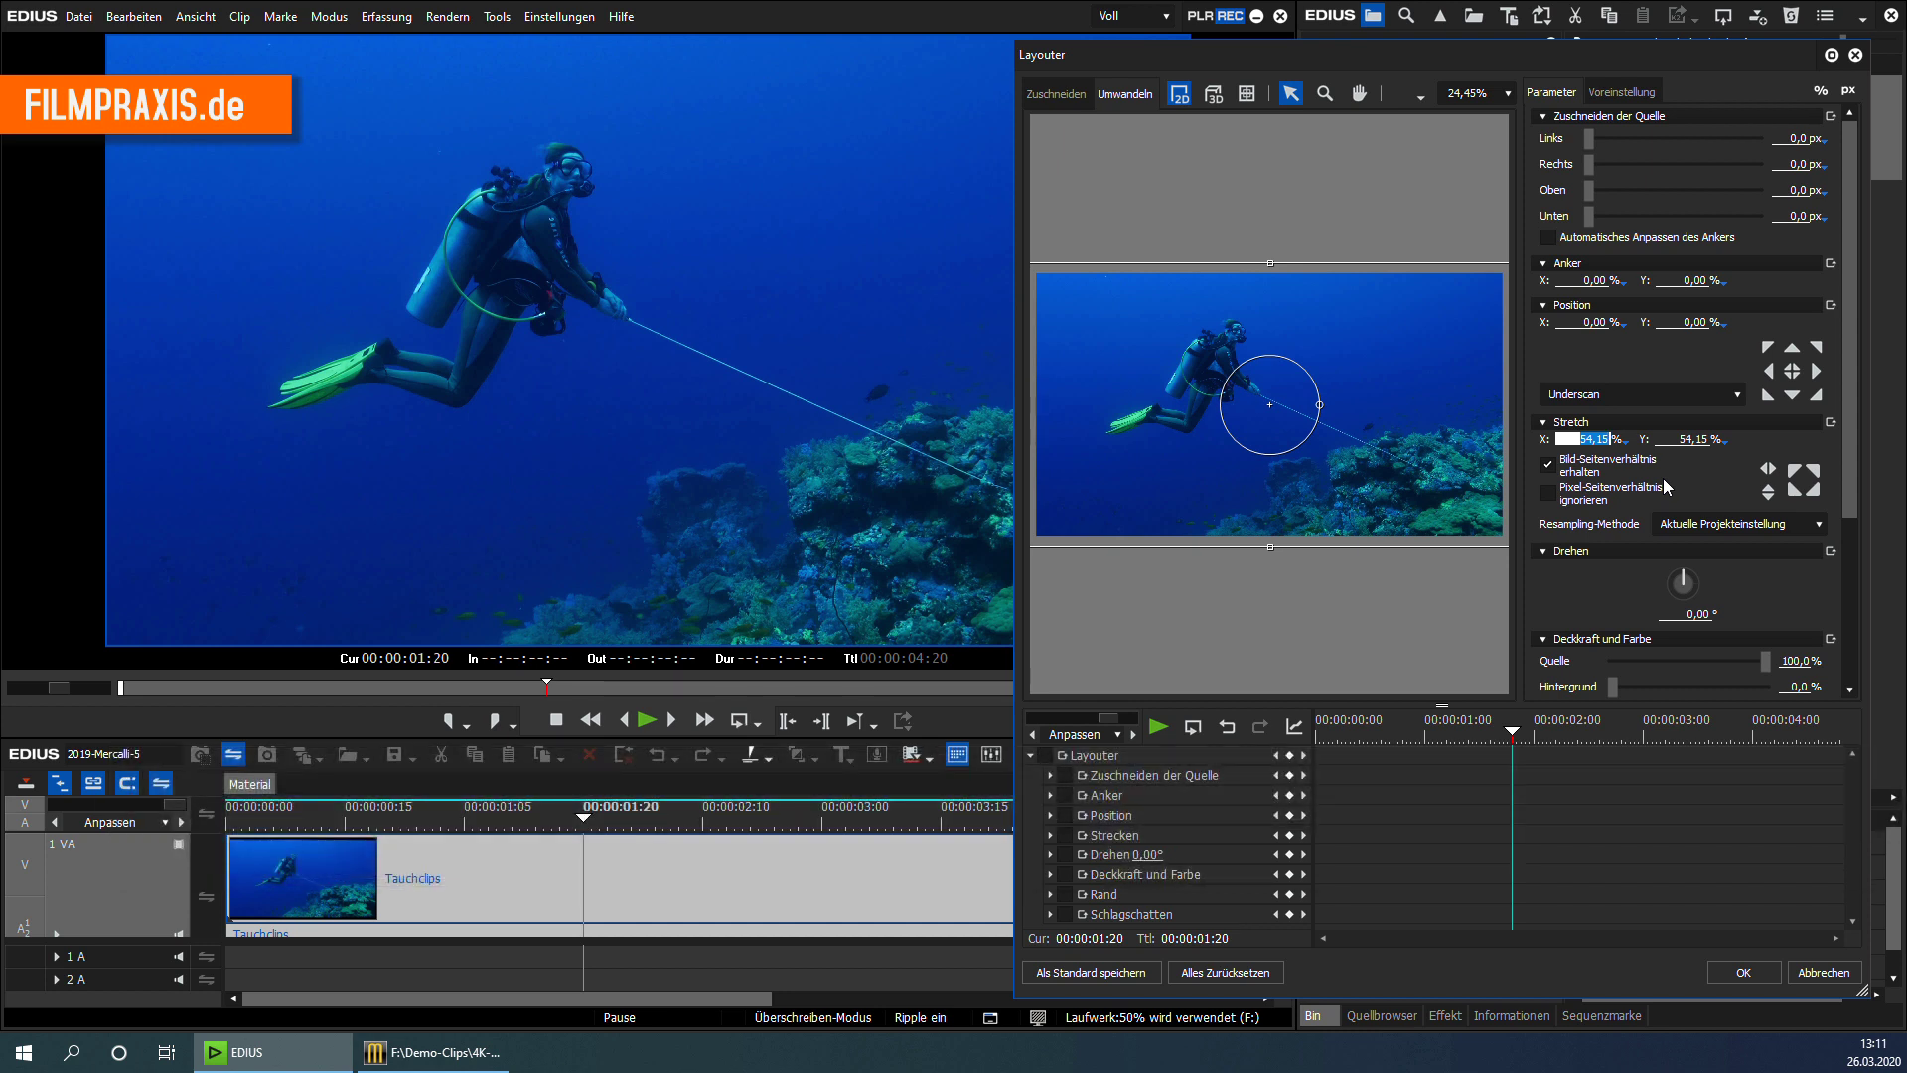
pyautogui.write('100')
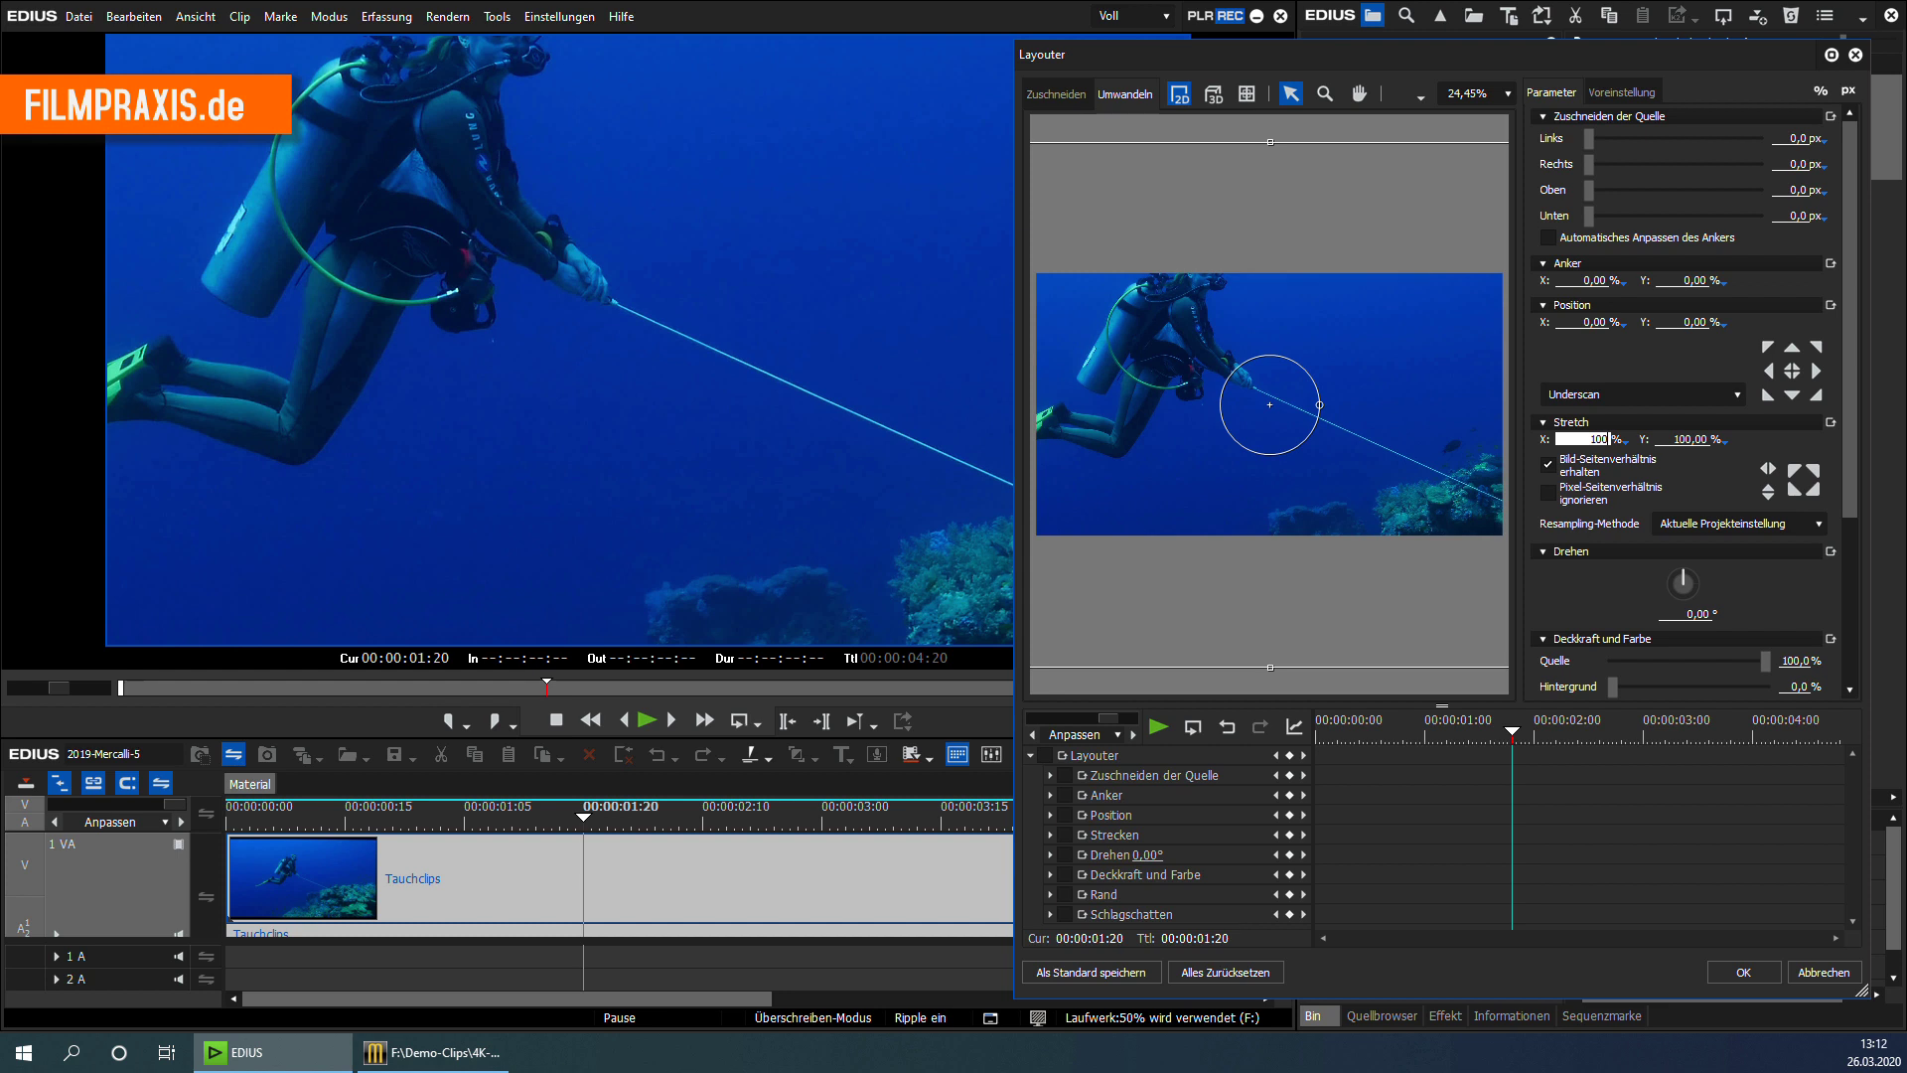
# Set the X stretch to 54% with the aspect ratio kept and apply the Layouter changes
pyautogui.press('BackSpace')
pyautogui.press('BackSpace')
pyautogui.press('BackSpace')
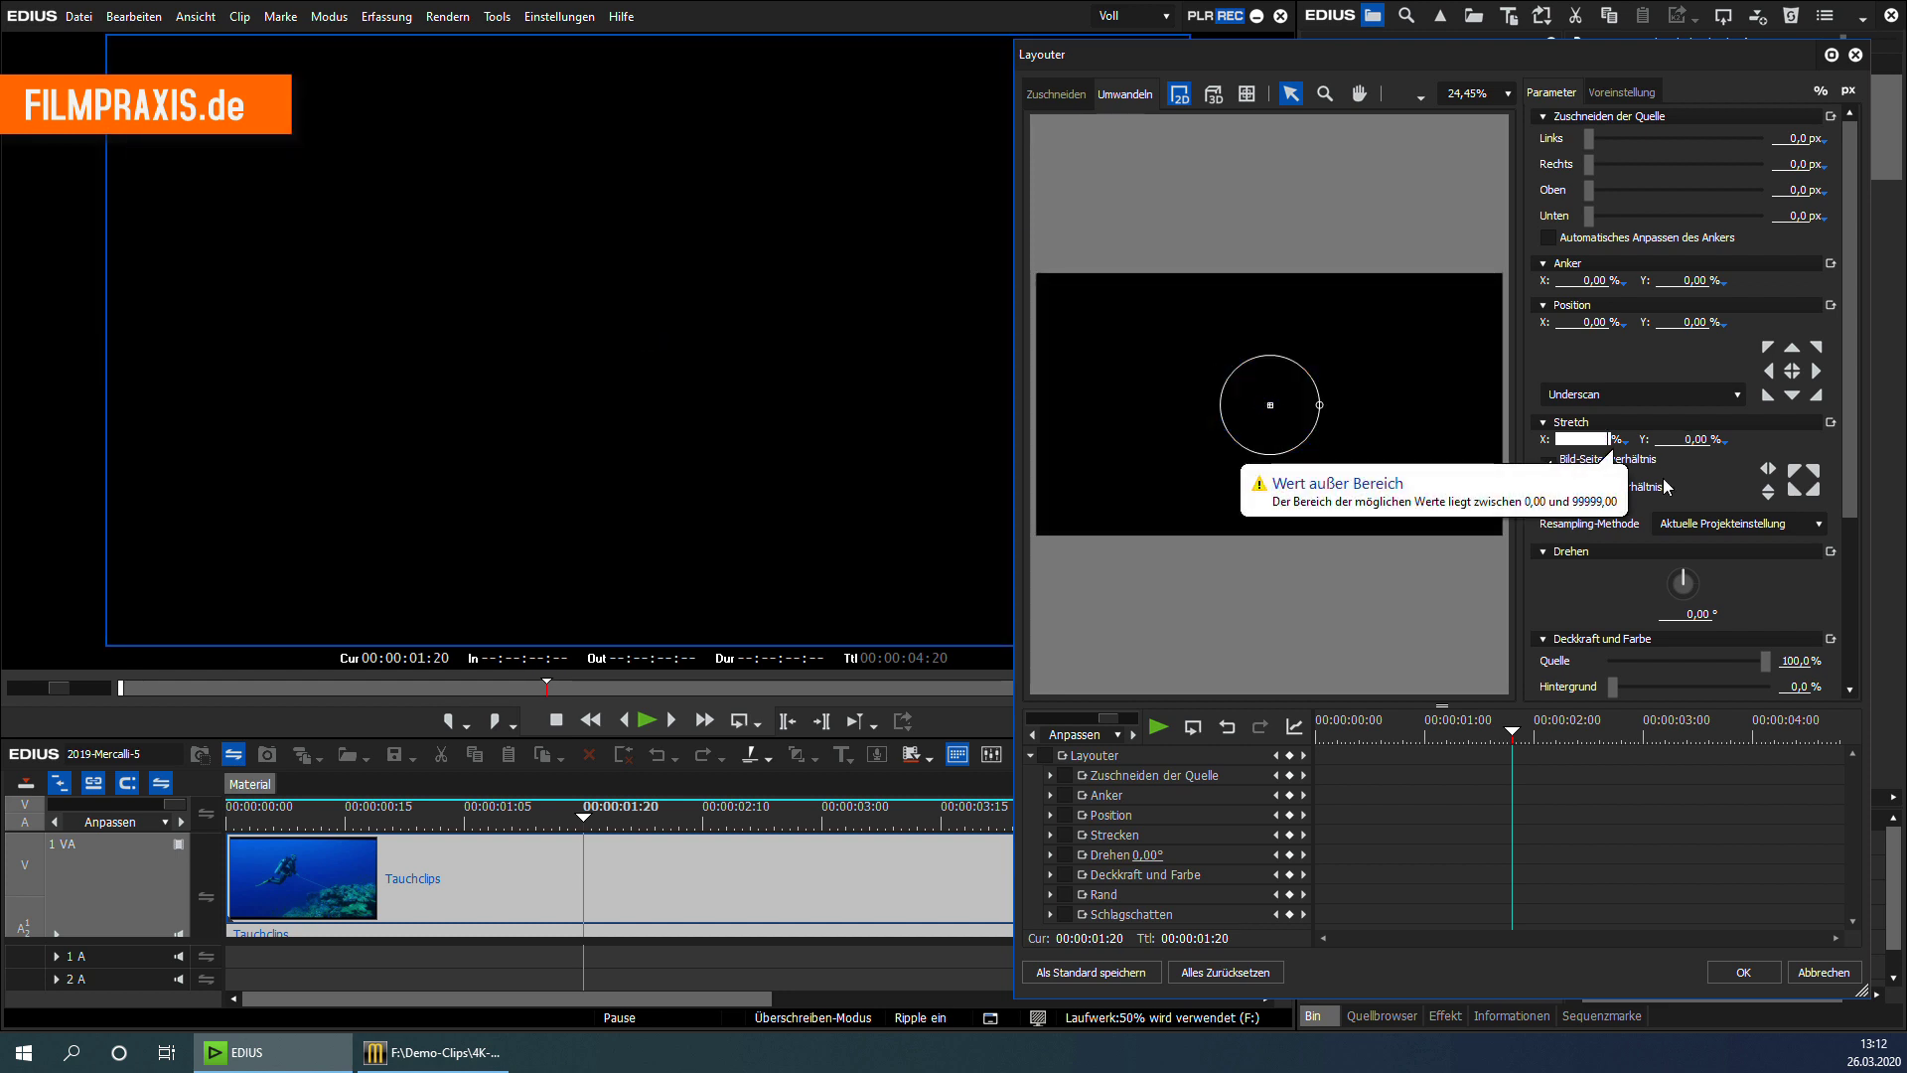
pyautogui.write('54')
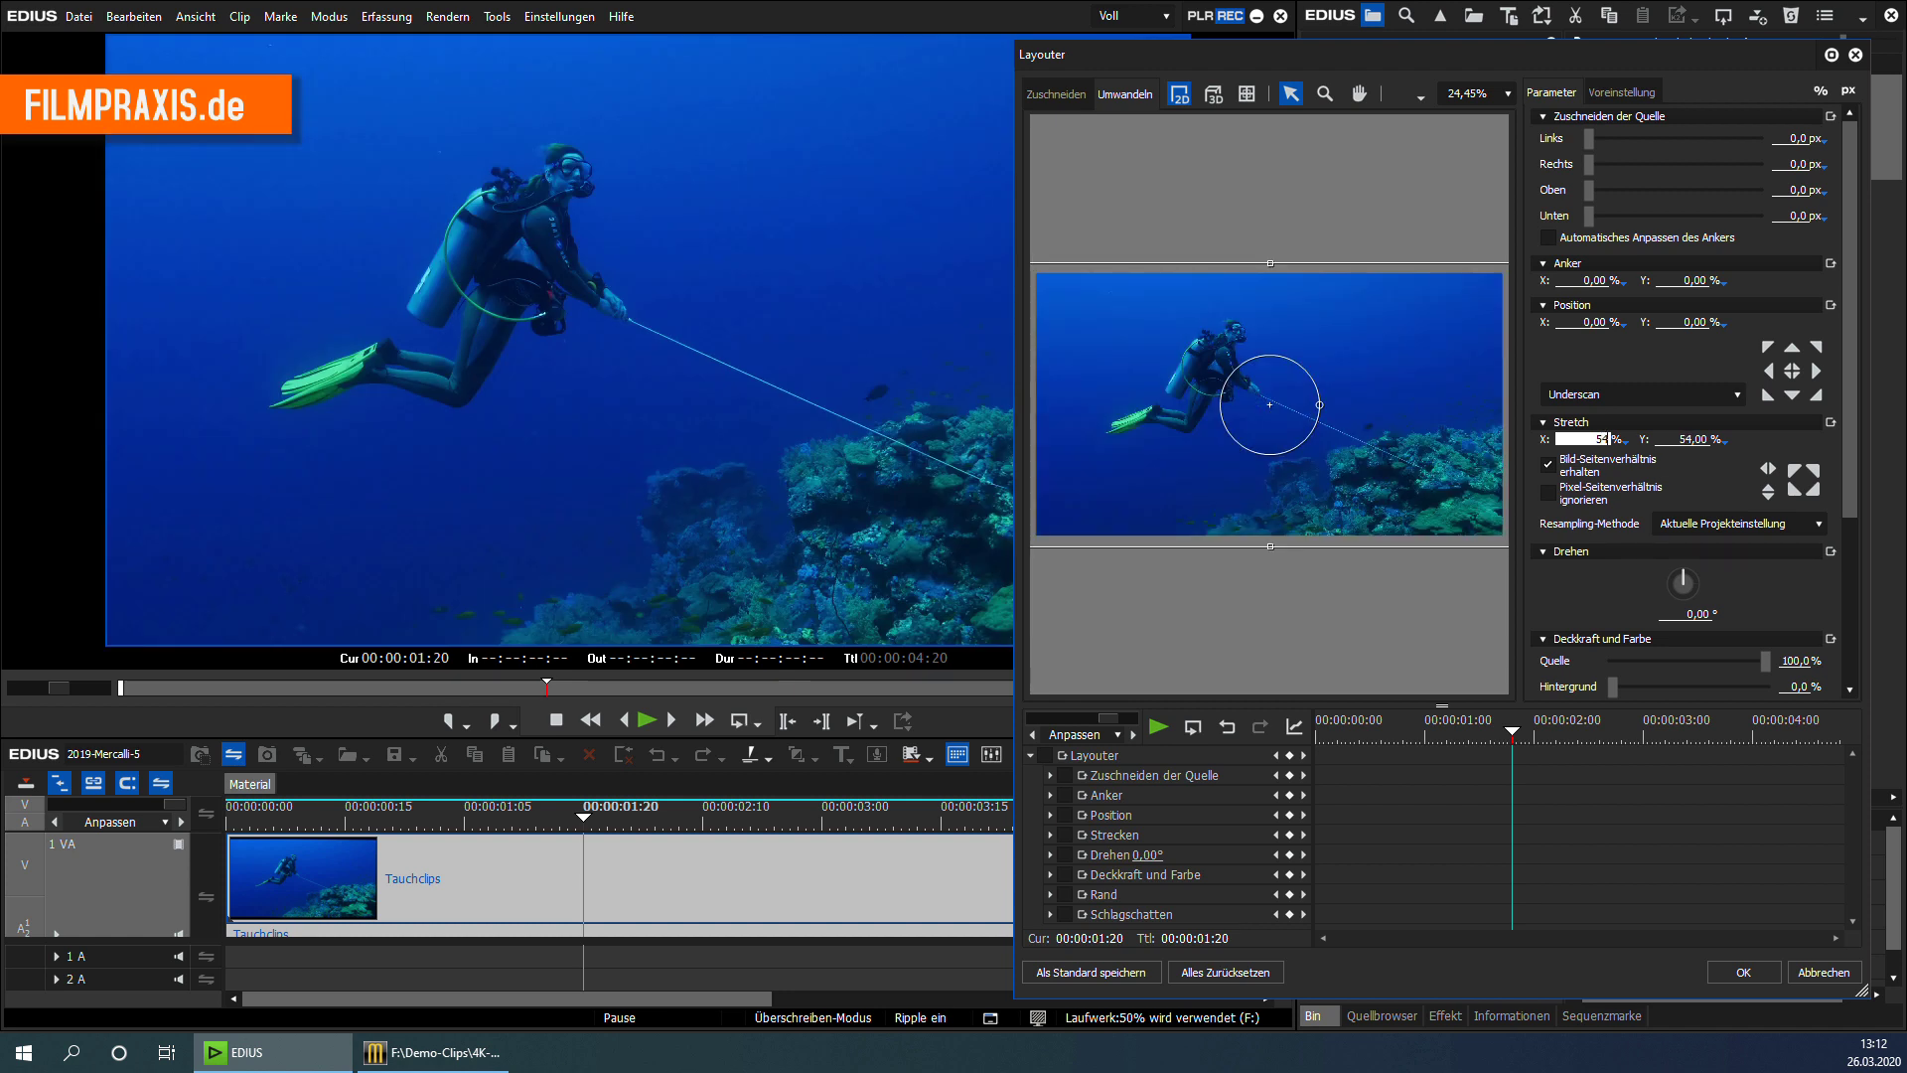
pyautogui.click(1740, 971)
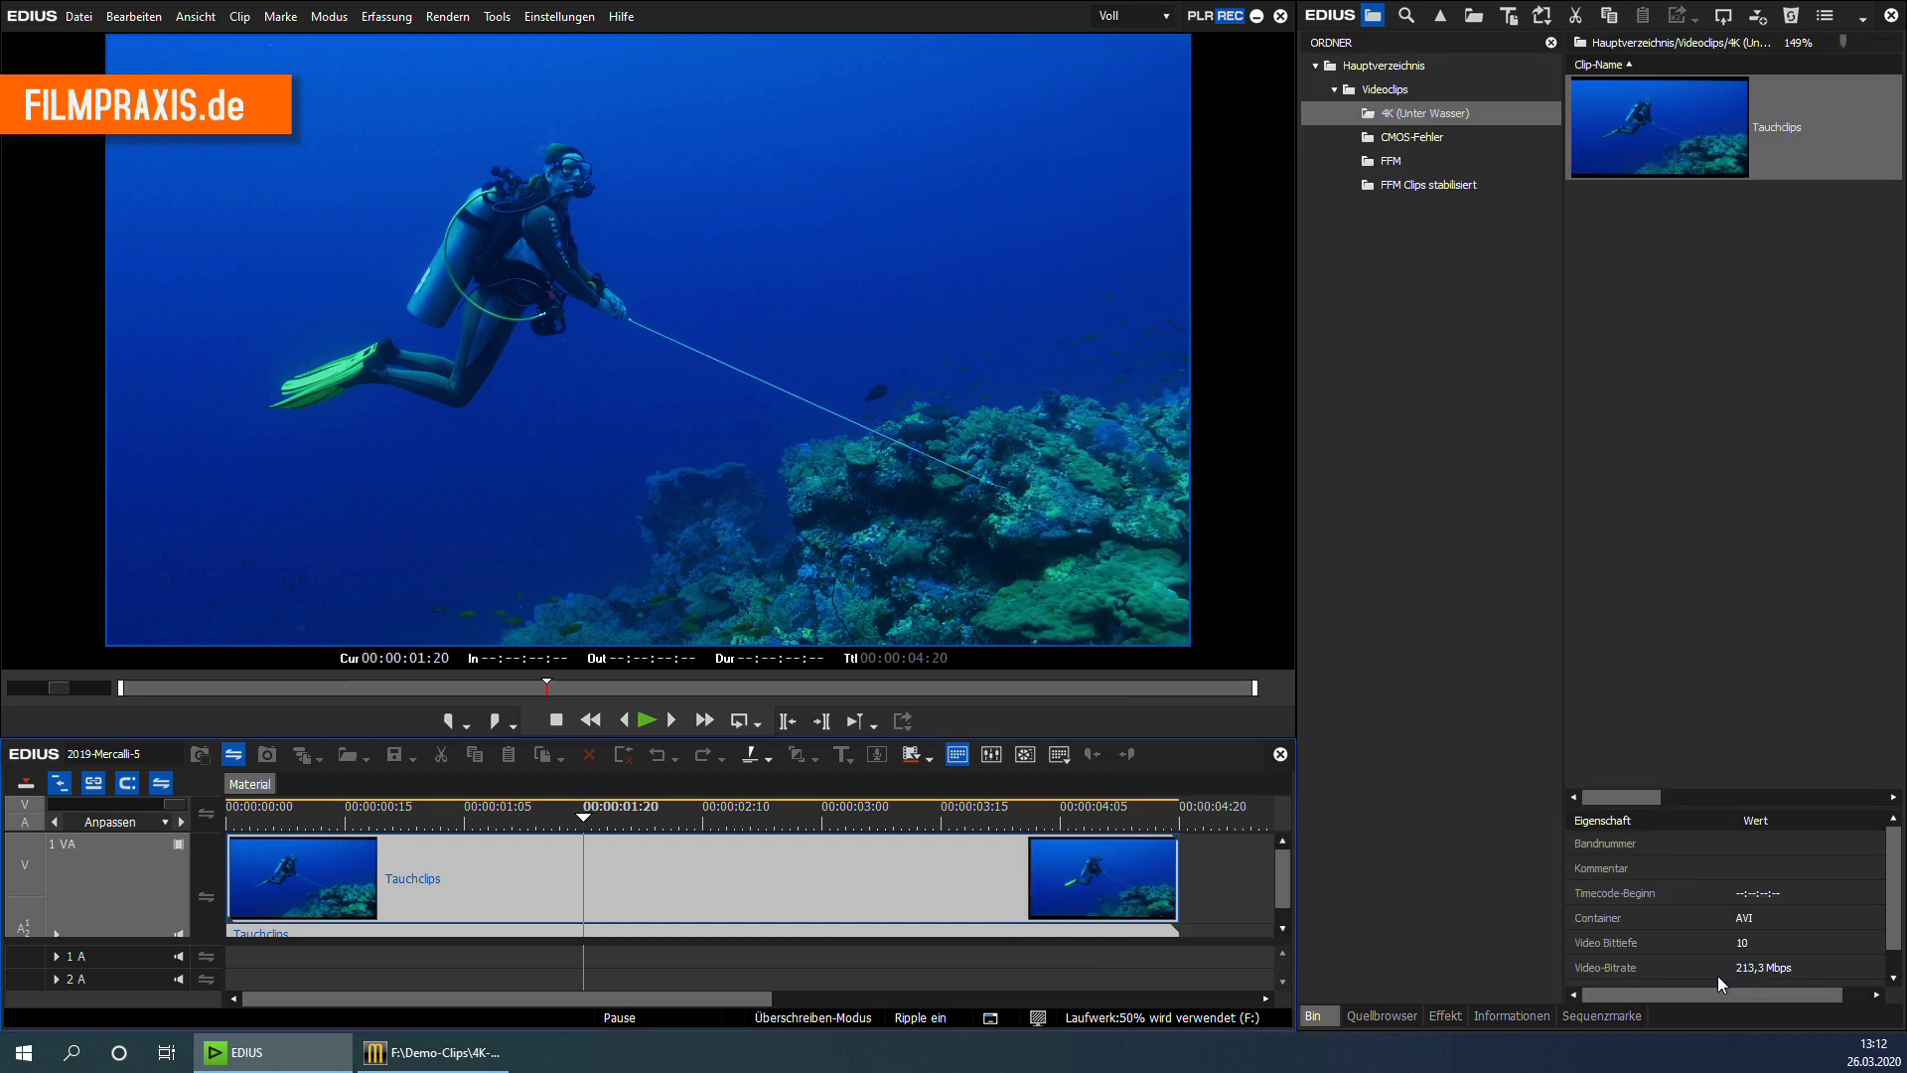
# Play the Tauchclips clip from the beginning of the timeline, then park the playhead at 00:00:01:20
pyautogui.press('Home')
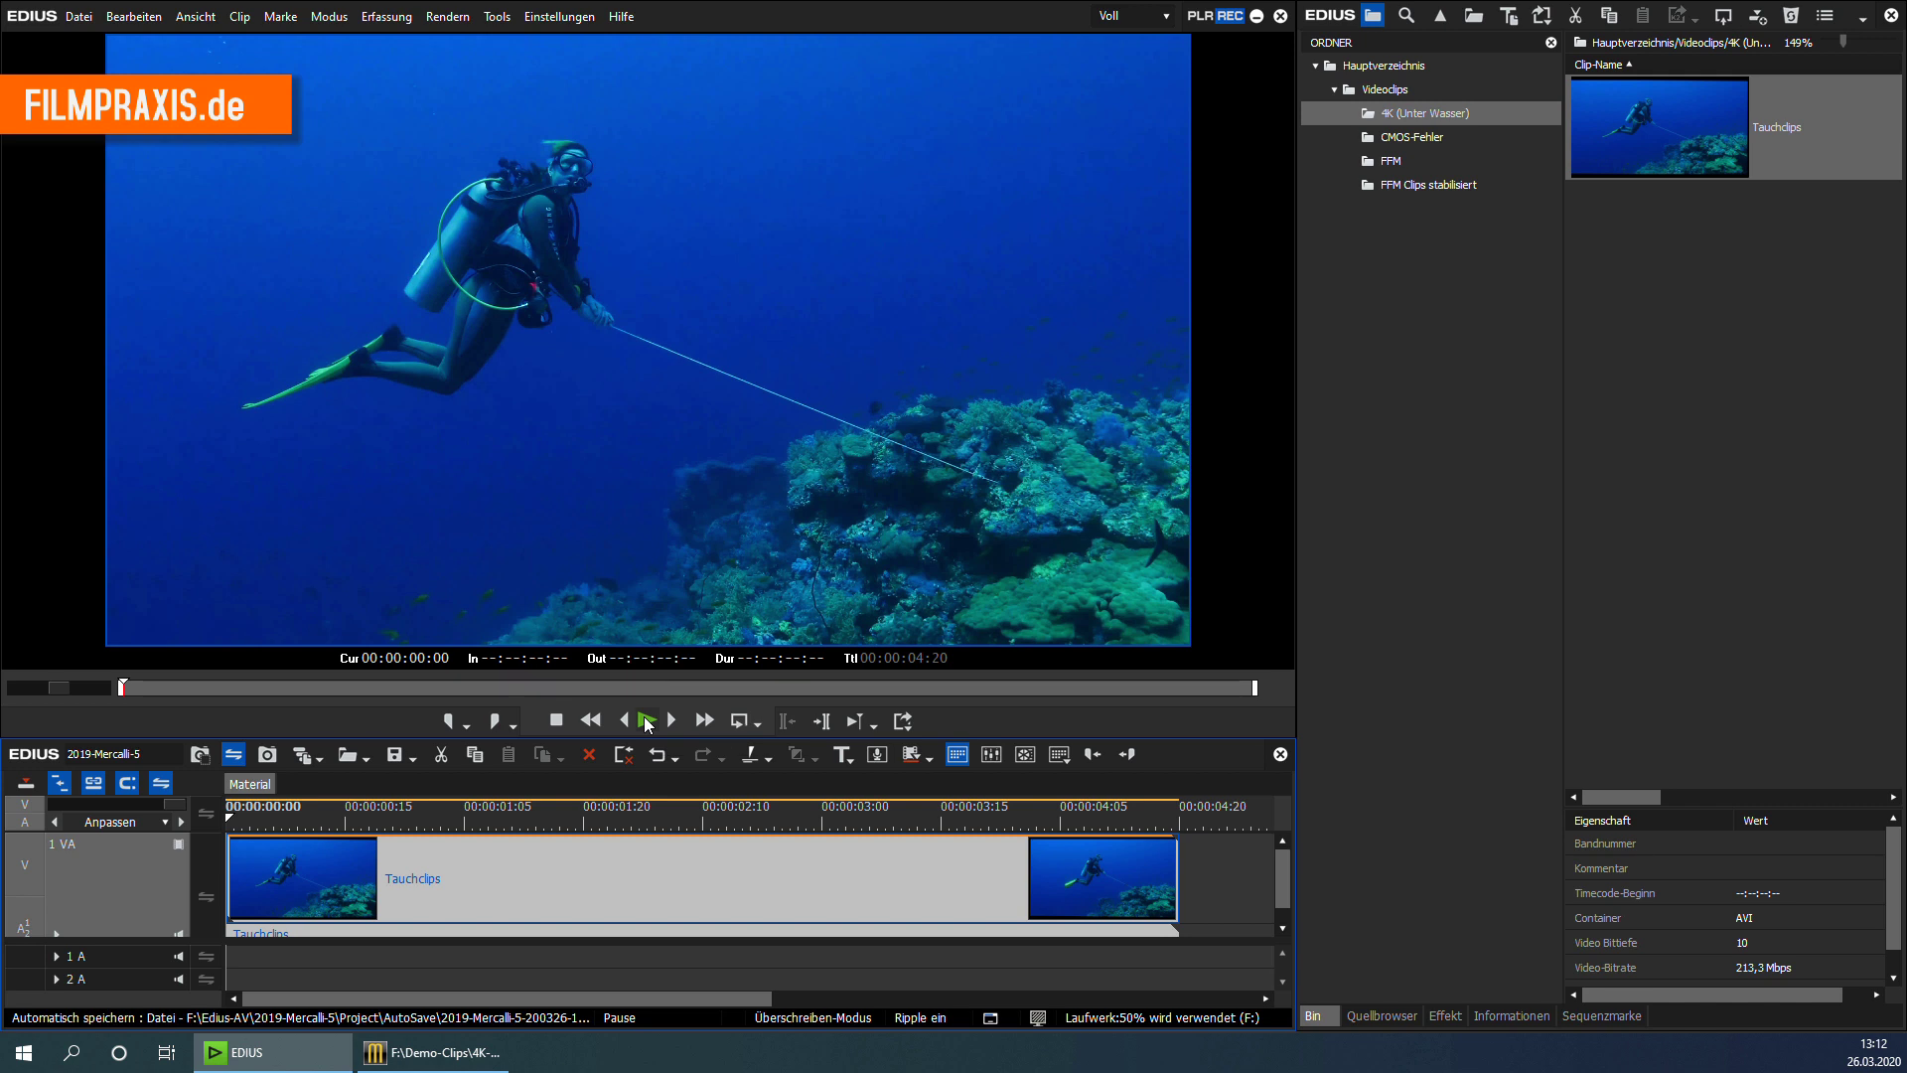
pyautogui.click(646, 721)
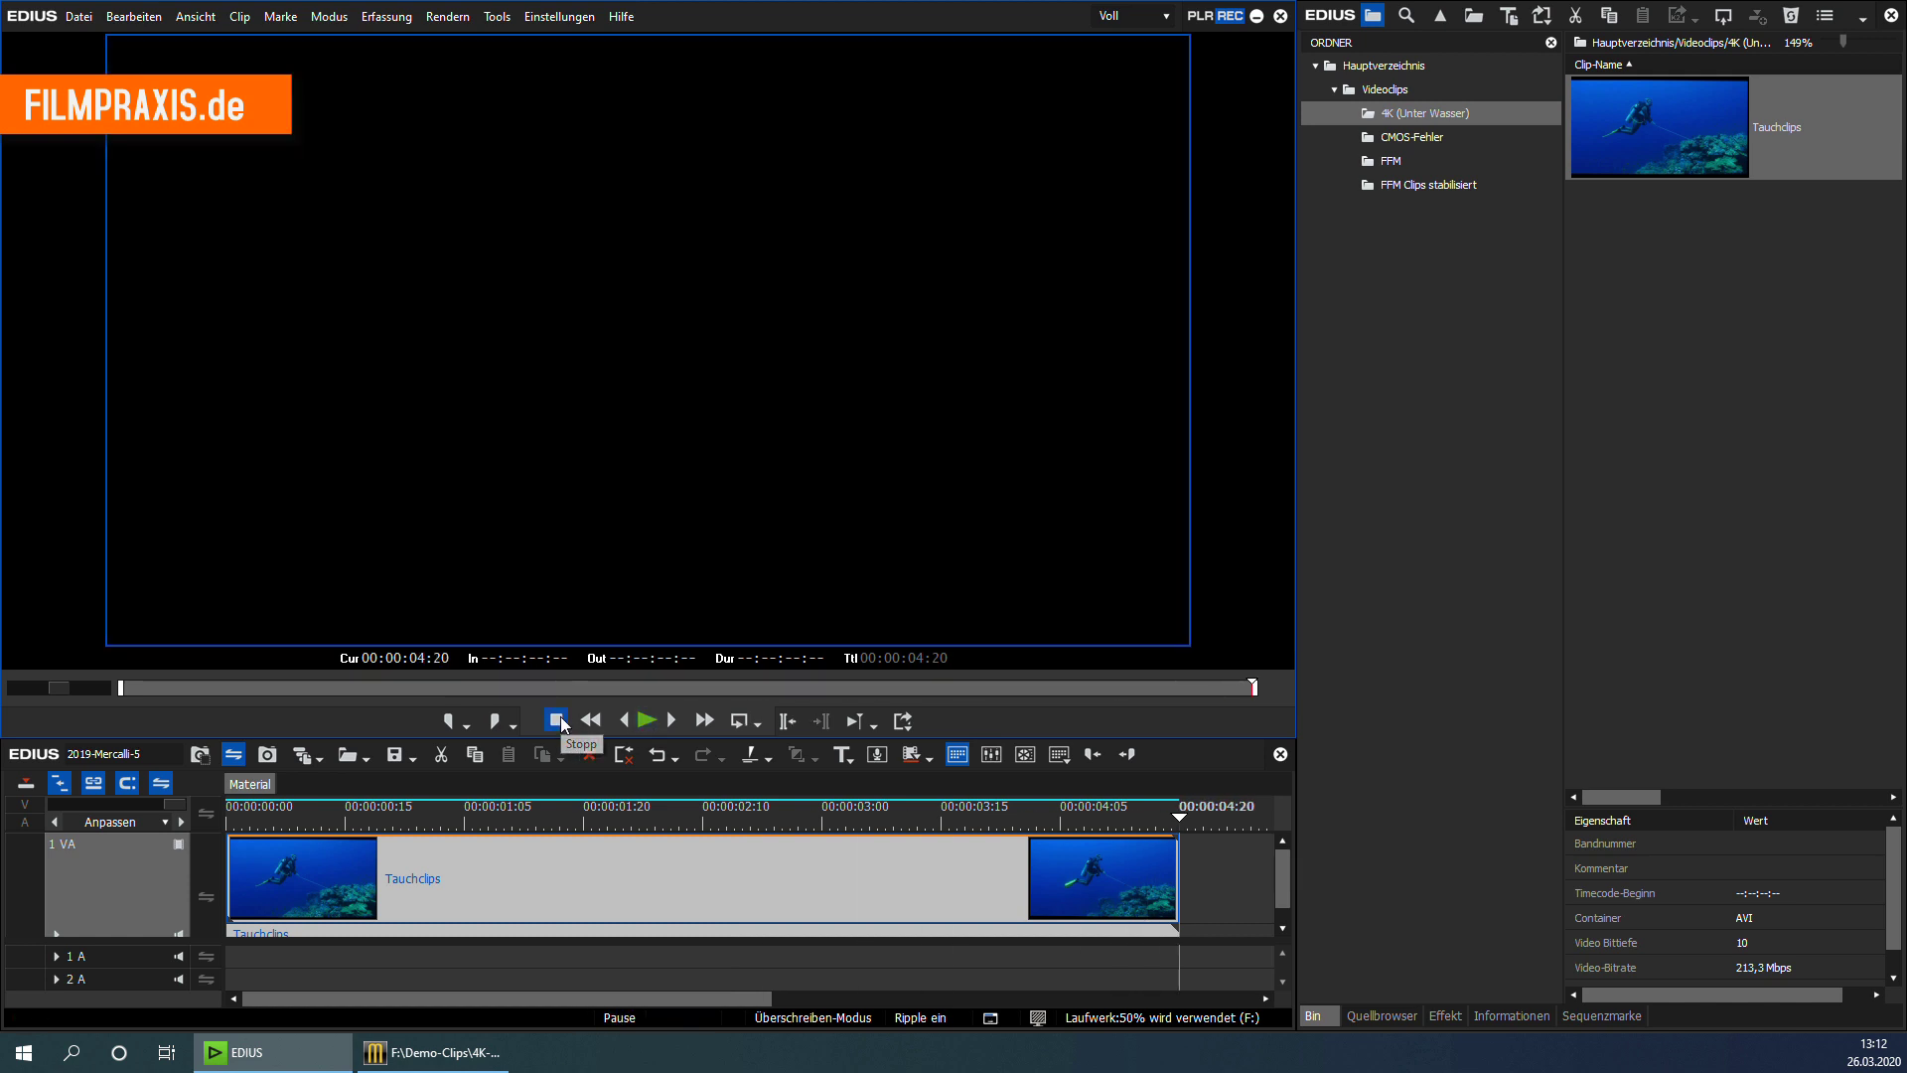
pyautogui.click(584, 816)
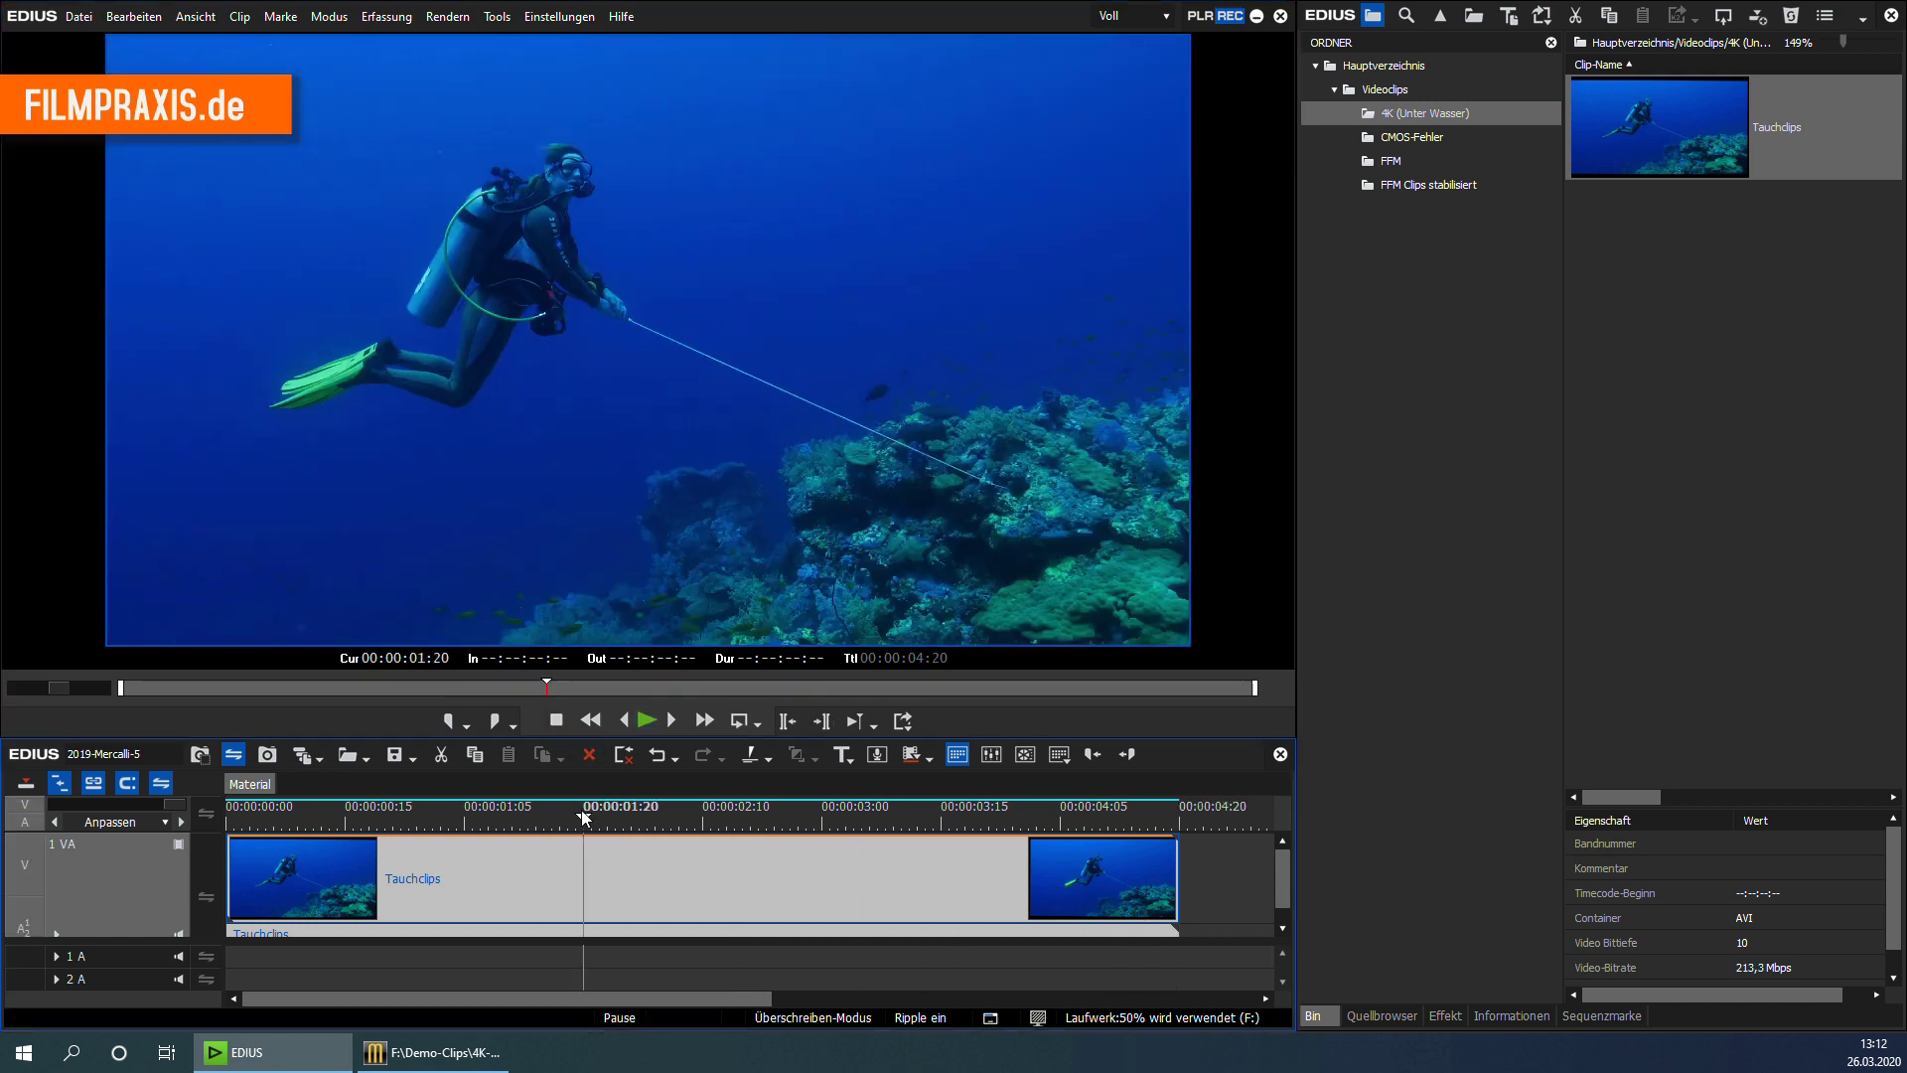